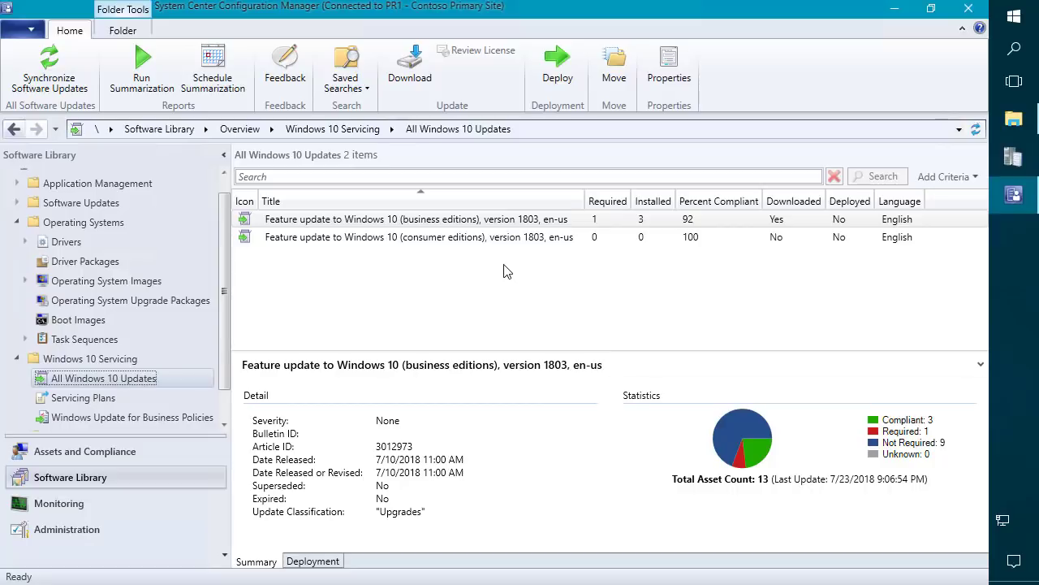
Examine the Windows 10 Servicing dashboard, including the usage and rings charts, the servicing plan tile and the alerts.
{"action": "left_click", "coordinate": [98, 359]}
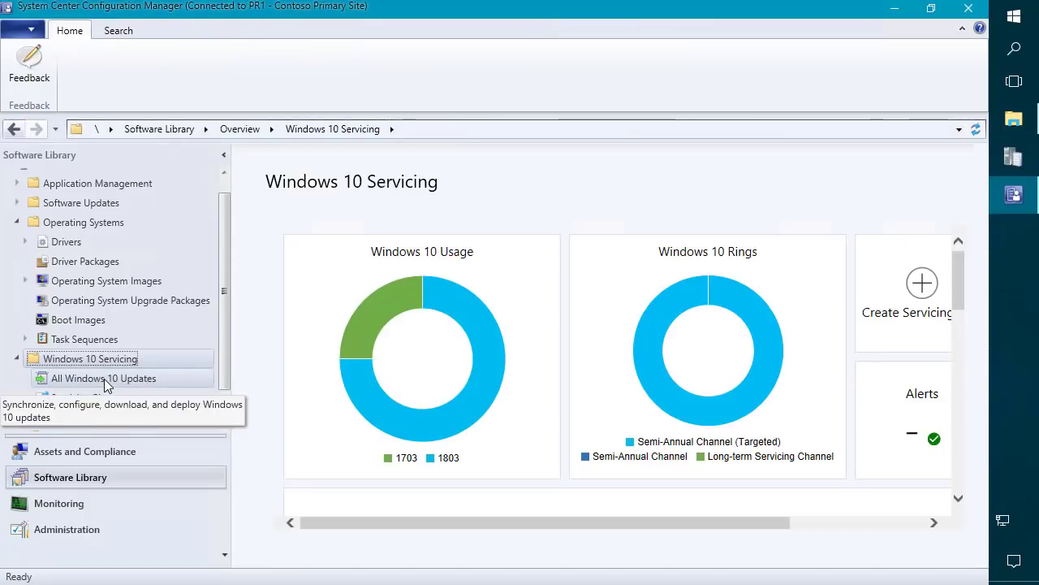
{"action": "left_click", "coordinate": [149, 373]}
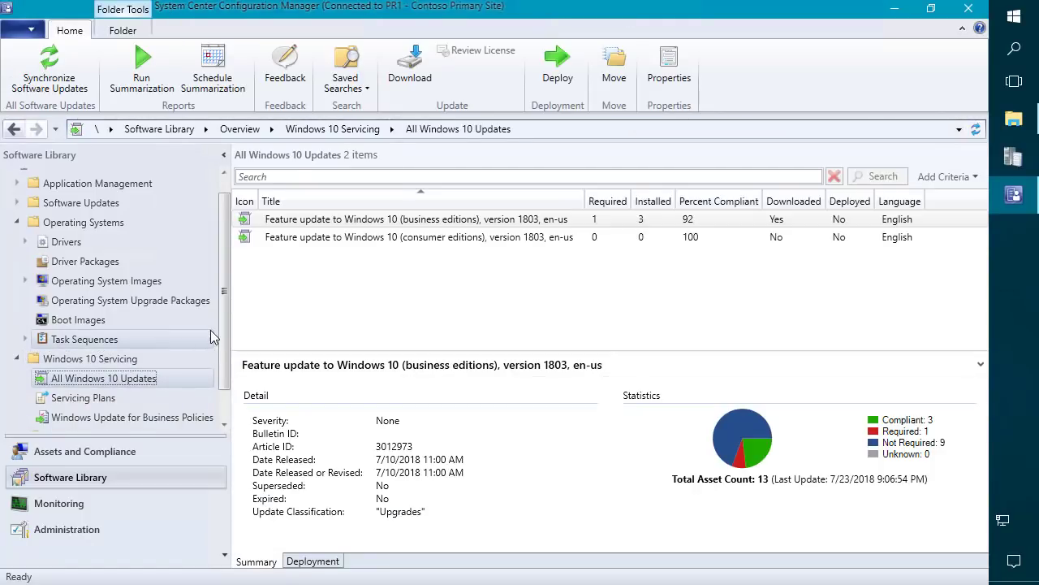
{"action": "left_click", "coordinate": [114, 363]}
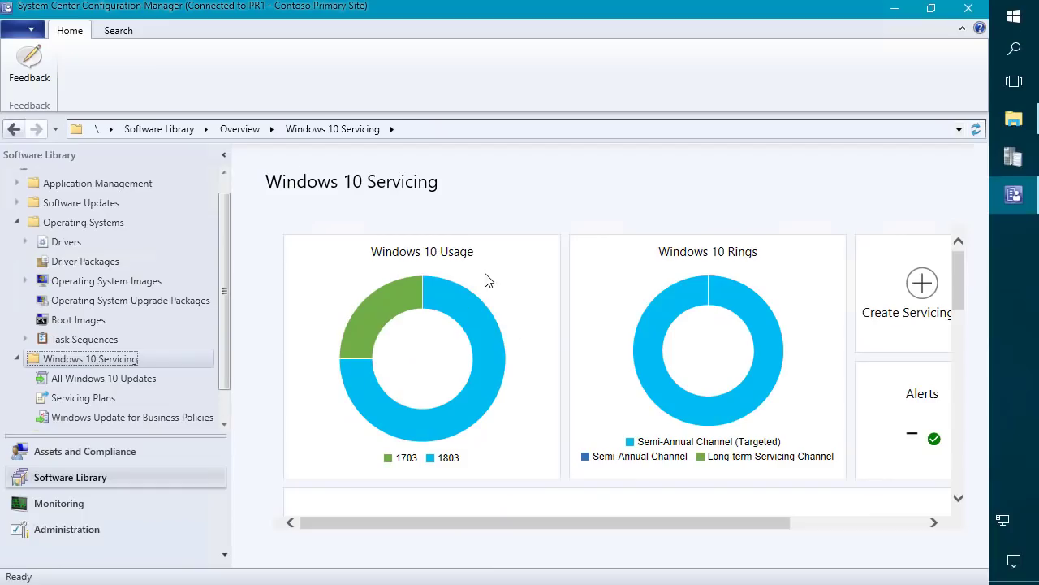
{"action": "mouse_move", "coordinate": [468, 300]}
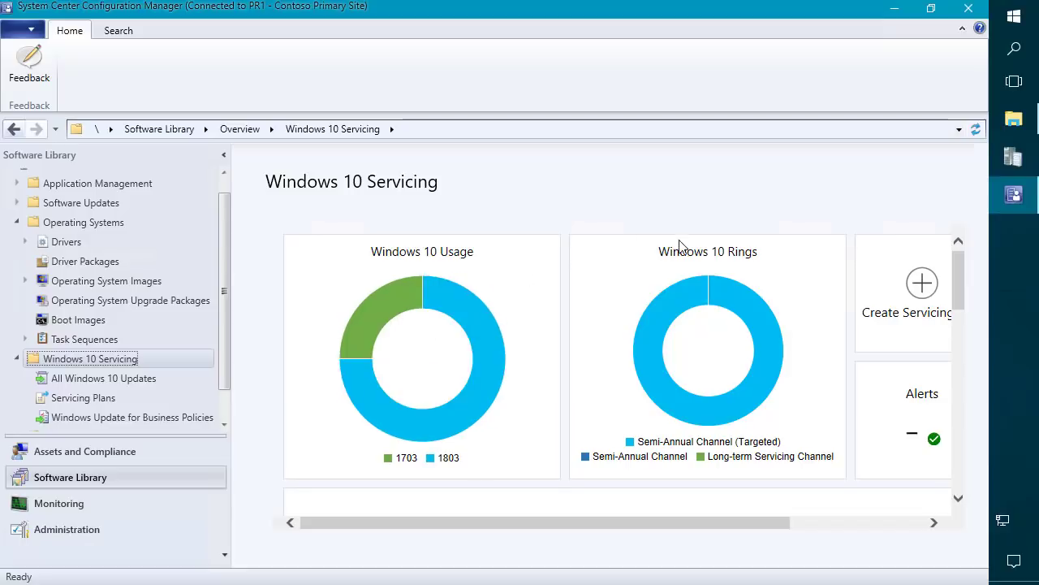
{"action": "scroll", "coordinate": [714, 295], "scroll_direction": "down", "scroll_amount": 1}
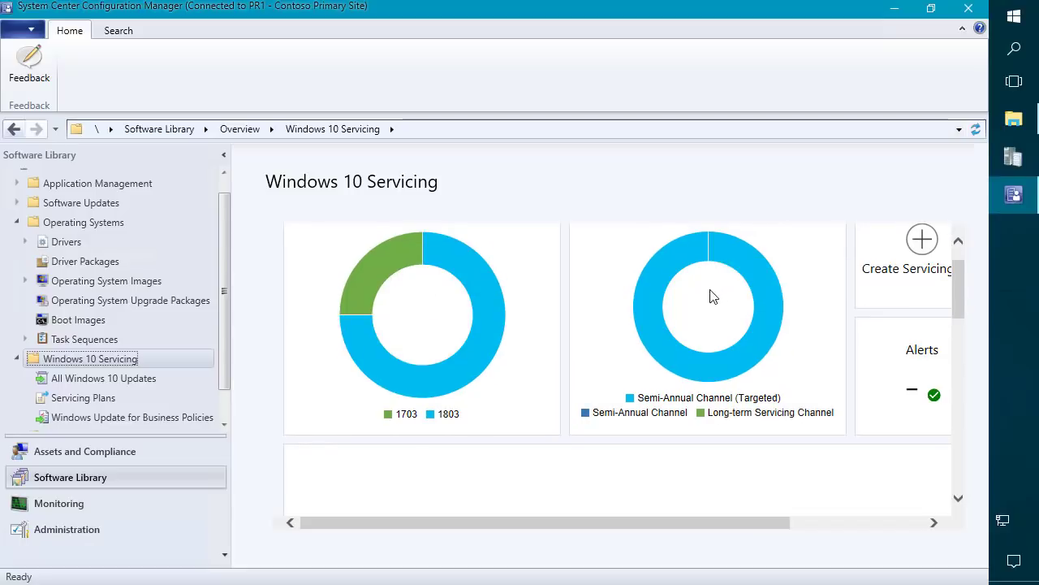
{"action": "scroll", "coordinate": [711, 298], "scroll_direction": "up", "scroll_amount": 1}
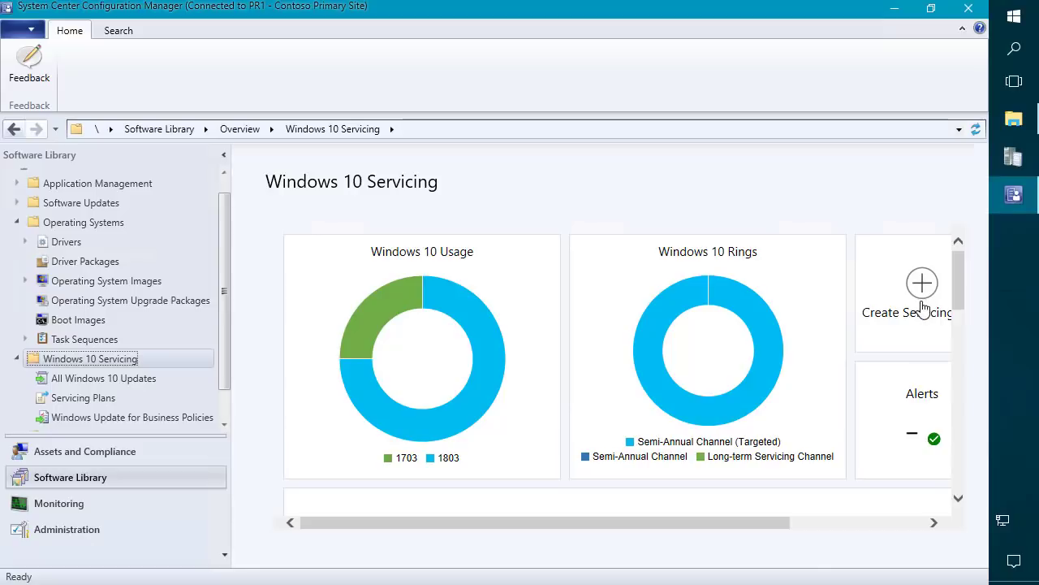
{"action": "left_click_drag", "start_coordinate": [700, 522], "coordinate": [790, 523]}
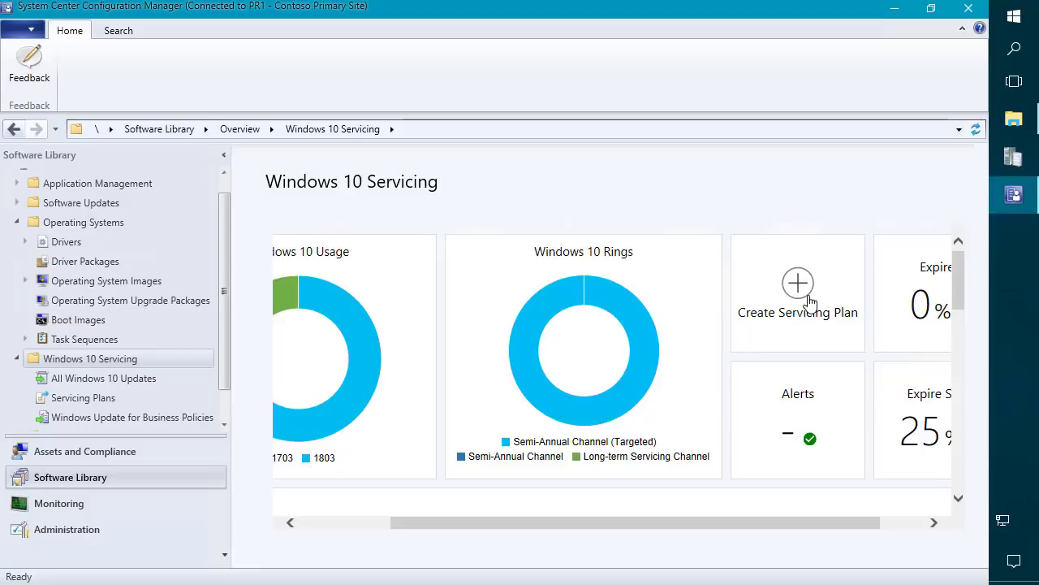
{"action": "scroll", "coordinate": [807, 409], "scroll_direction": "down", "scroll_amount": 1}
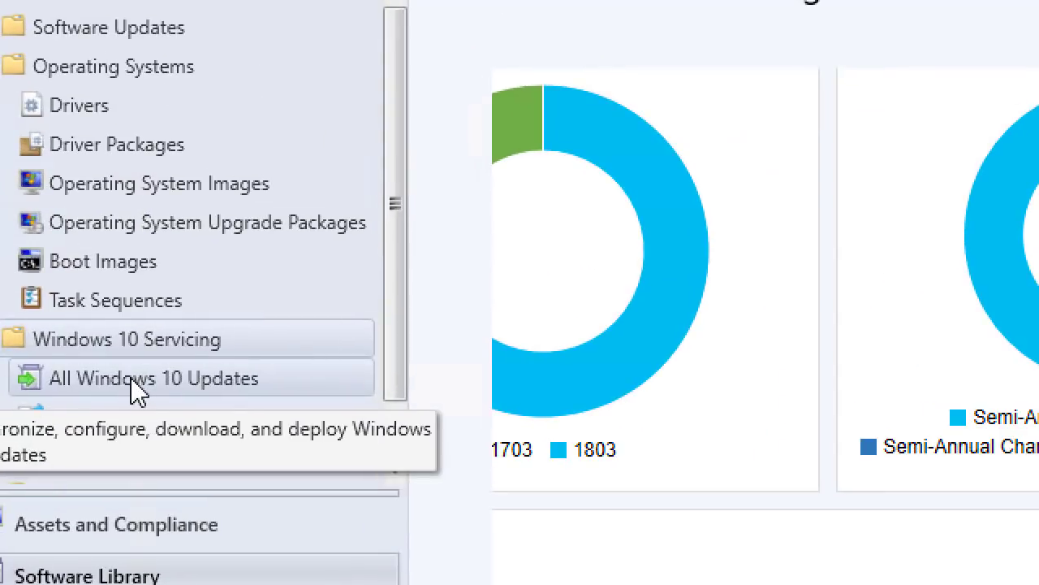
Compare the business and consumer editions of the Windows 10 version 1803 feature update in All Windows 10 Updates.
{"action": "left_click", "coordinate": [95, 379]}
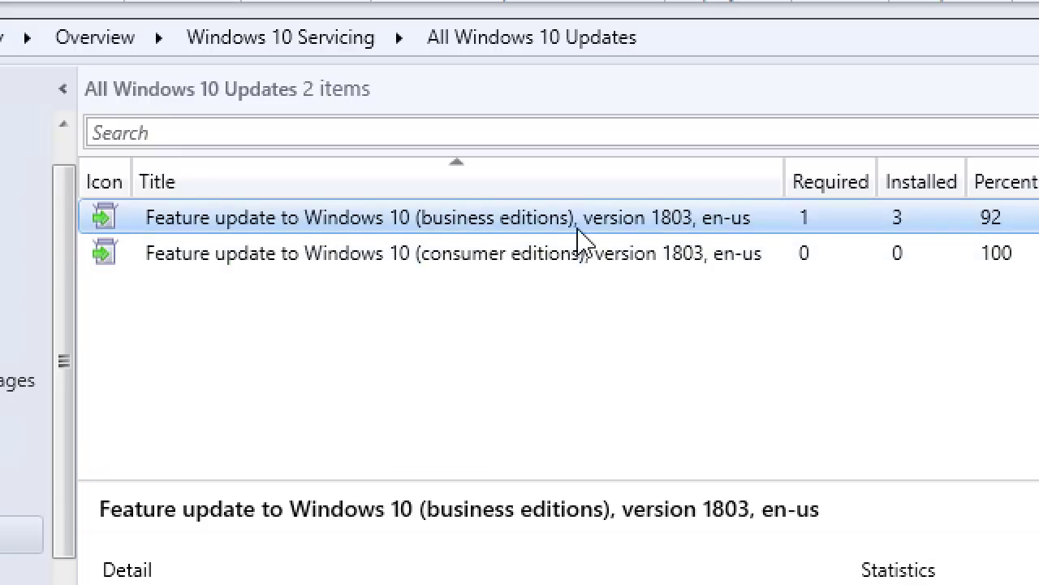
{"action": "left_click", "coordinate": [664, 261]}
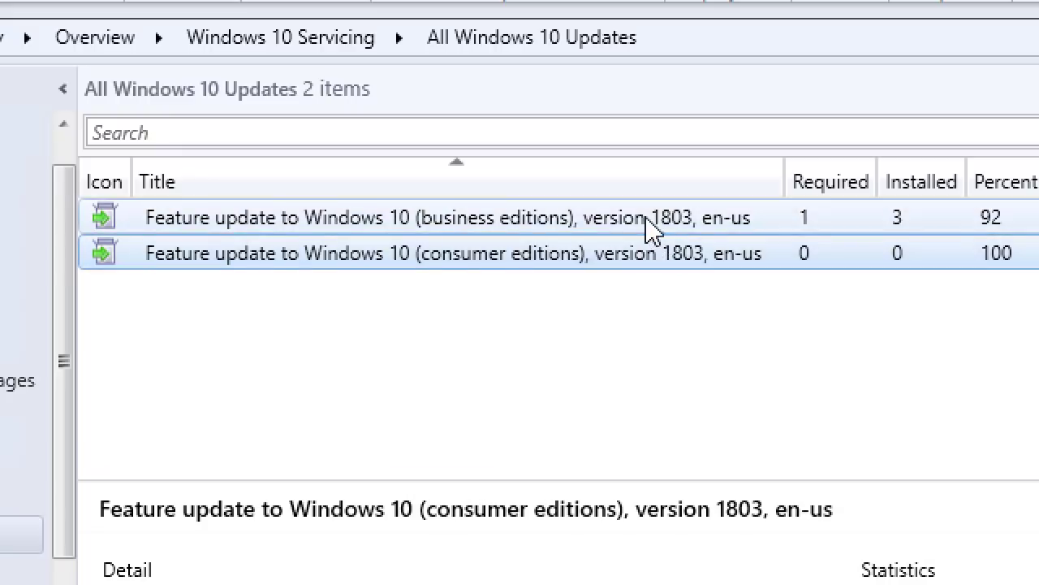
{"action": "left_click", "coordinate": [650, 227]}
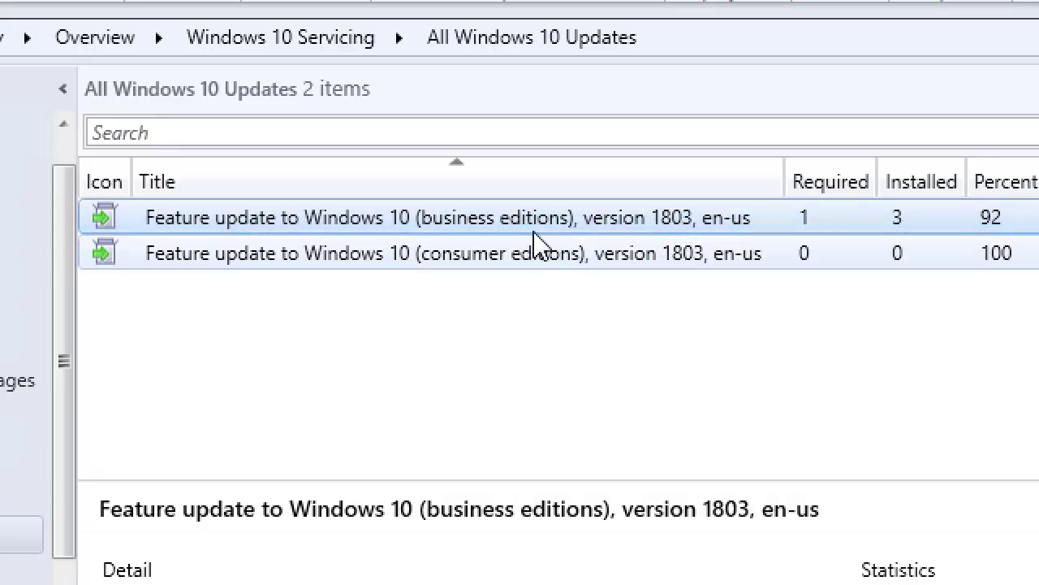
{"action": "left_click", "coordinate": [490, 265]}
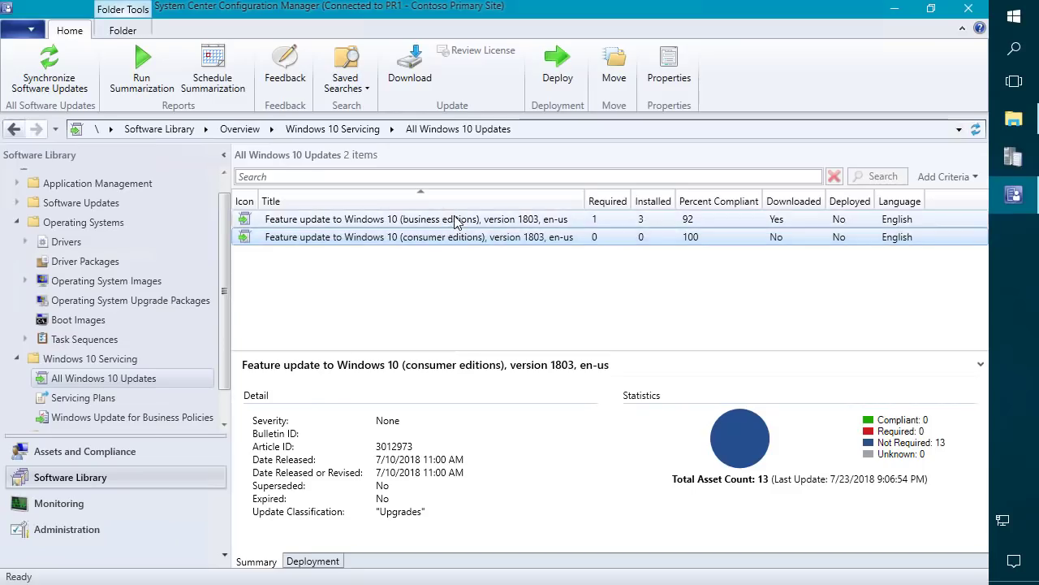
{"action": "left_click", "coordinate": [457, 222]}
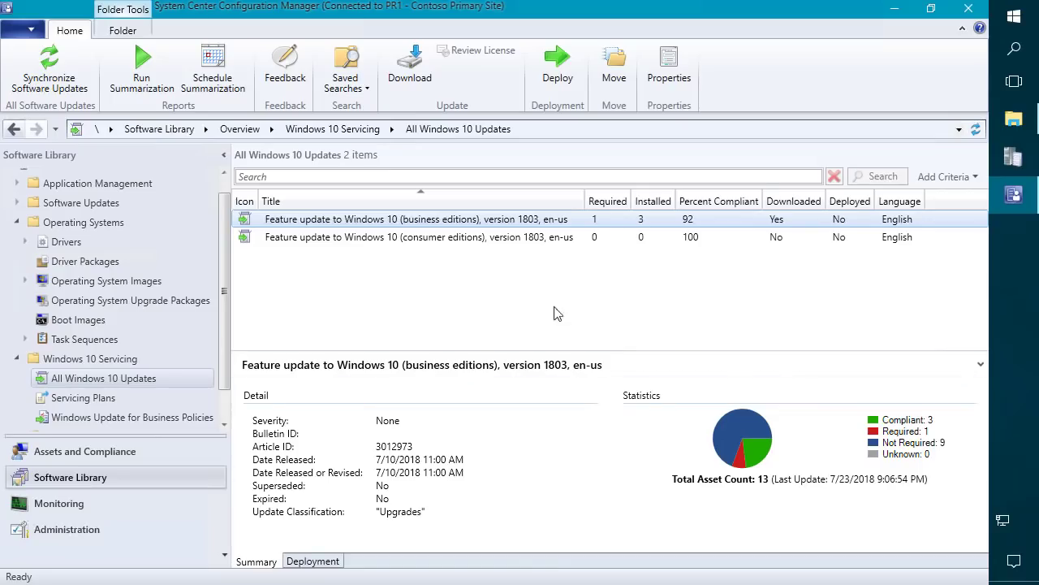
{"action": "left_click", "coordinate": [375, 226]}
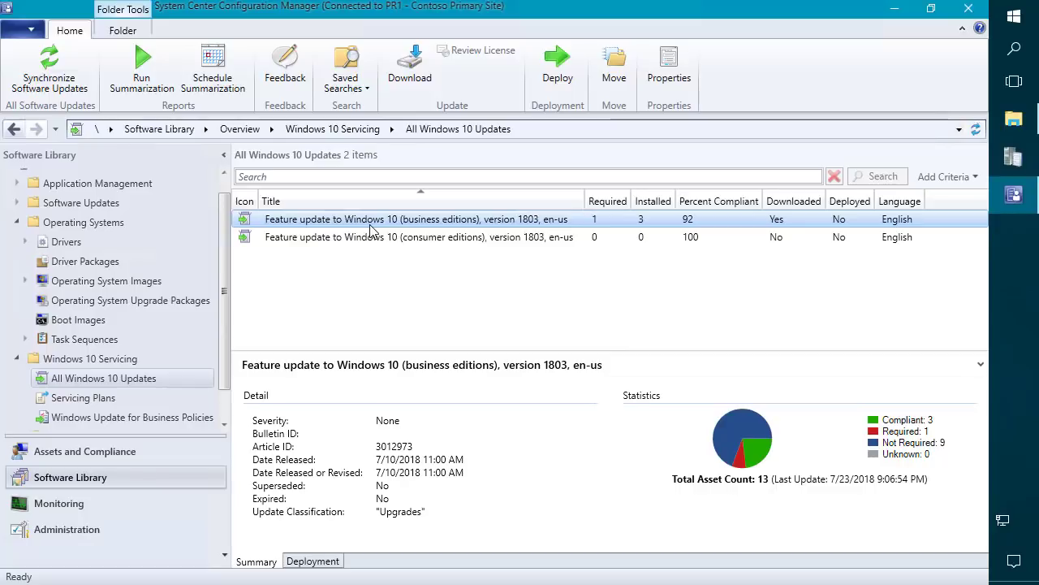
{"action": "left_click", "coordinate": [418, 236]}
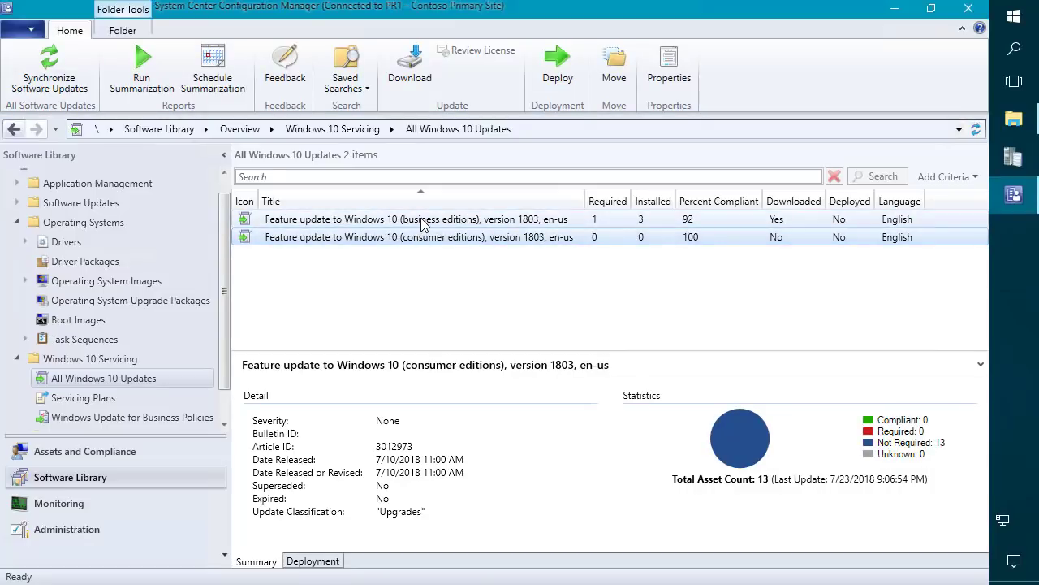
{"action": "left_click", "coordinate": [422, 220]}
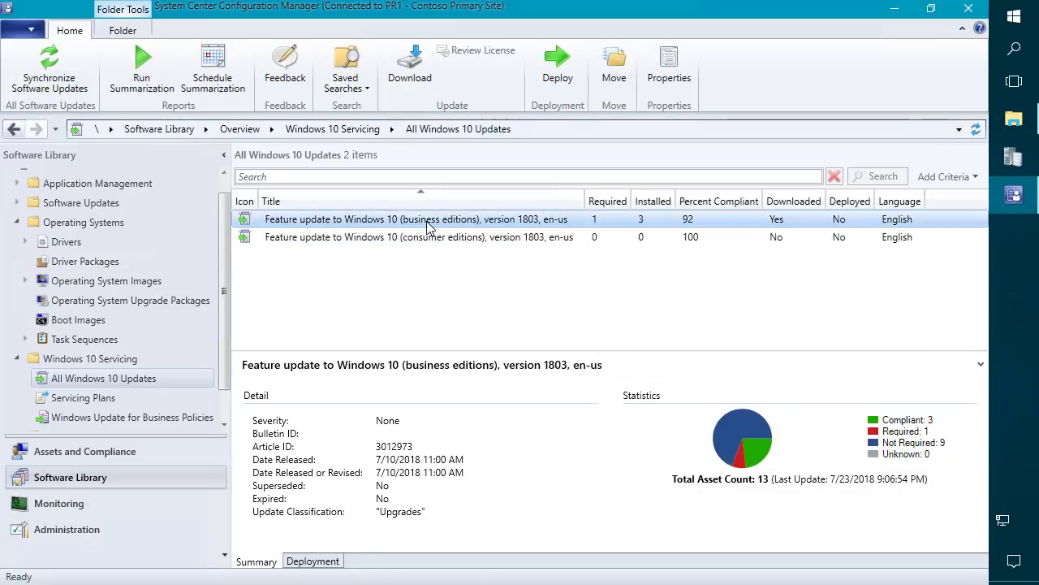
{"action": "left_click", "coordinate": [491, 237]}
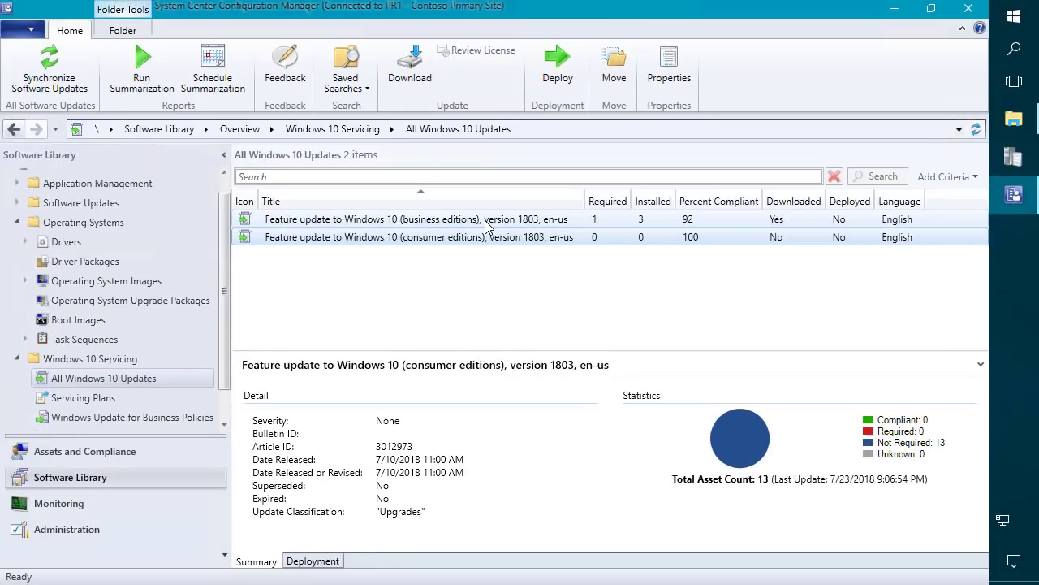
{"action": "key", "text": "Up"}
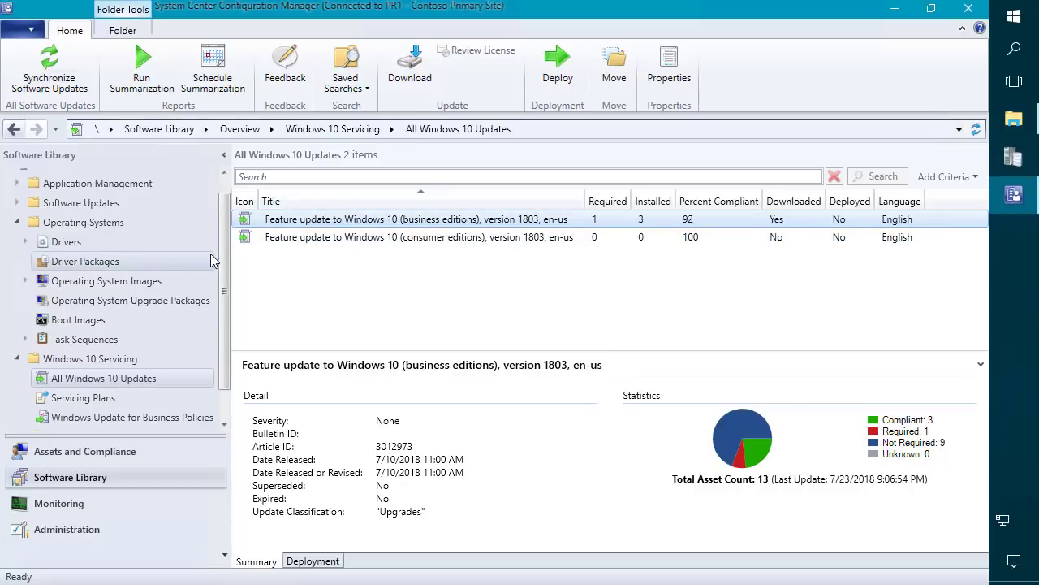
Examine the pilot, early adopters and broad deployment collections under Windows 10 Upgrades, along with their limiting collections.
{"action": "left_click", "coordinate": [116, 450]}
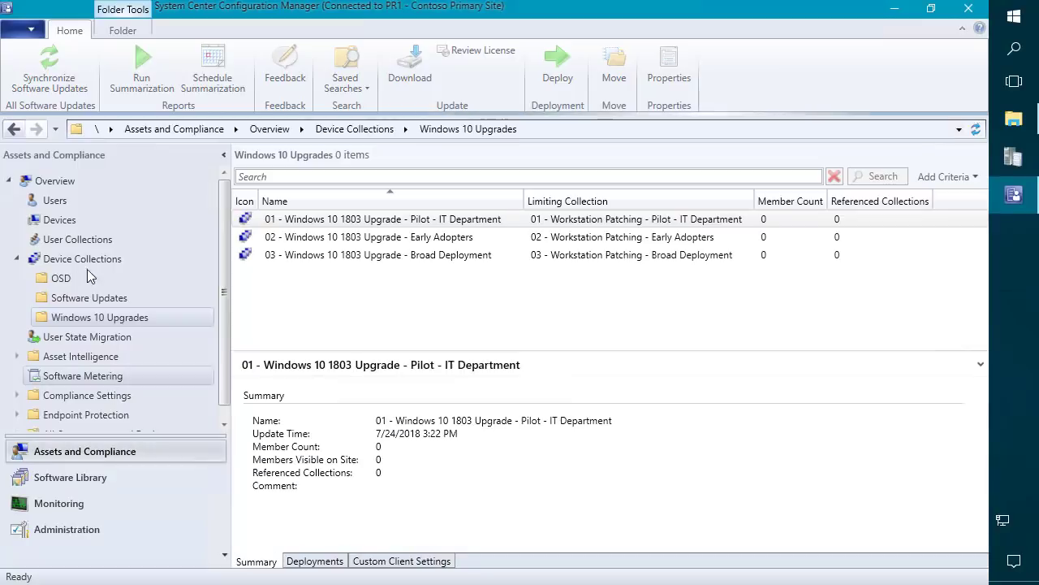
{"action": "left_click", "coordinate": [100, 321]}
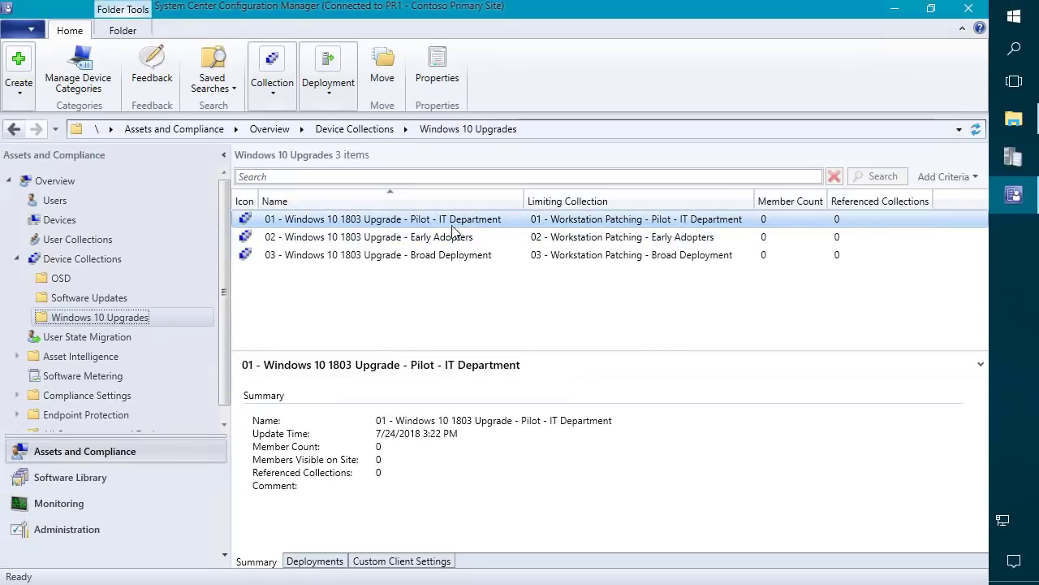
{"action": "left_click", "coordinate": [417, 241]}
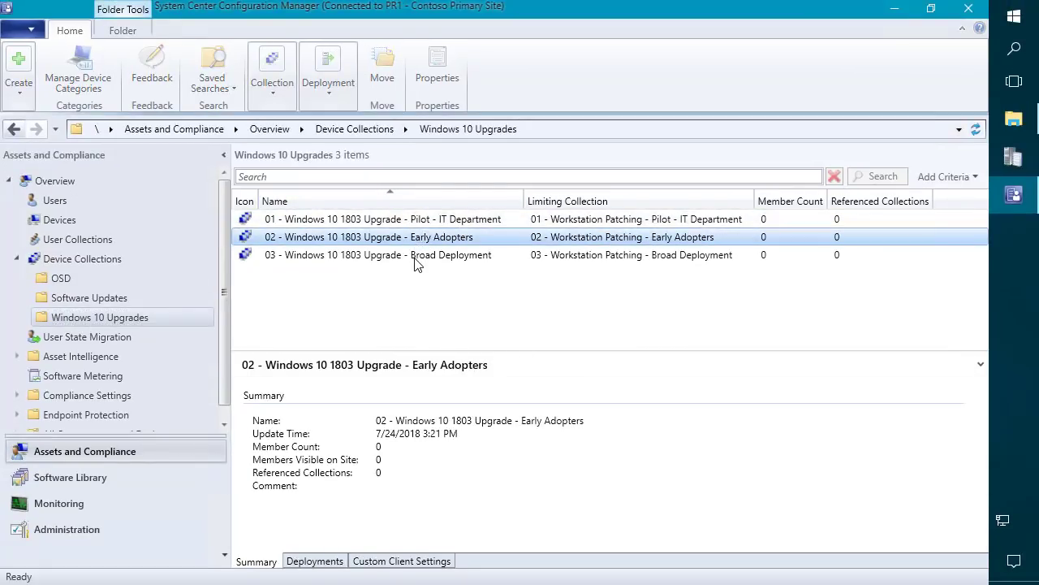
{"action": "left_click", "coordinate": [418, 254]}
{"action": "left_click", "coordinate": [416, 225]}
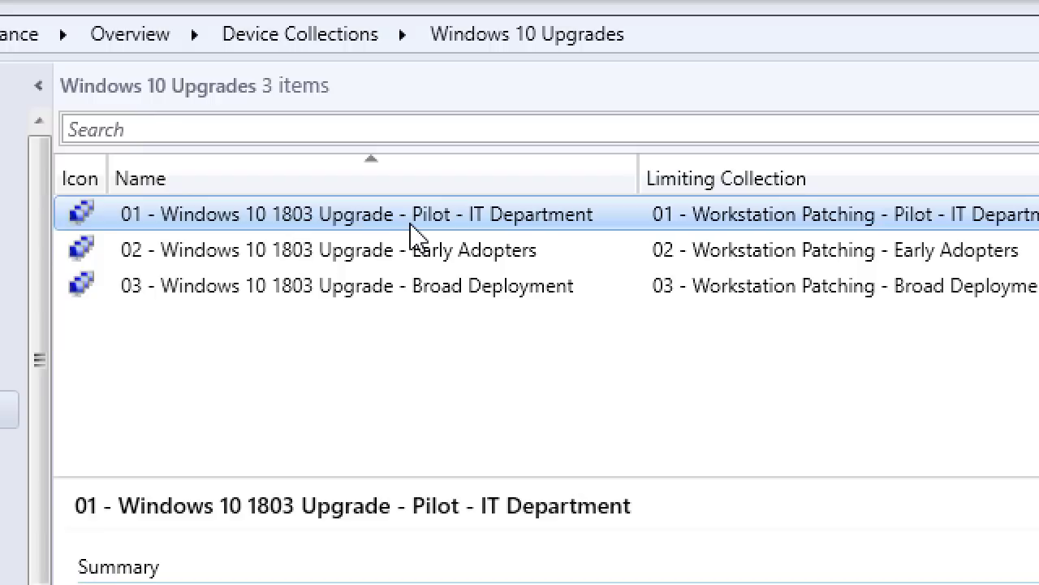
{"action": "left_click", "coordinate": [524, 294]}
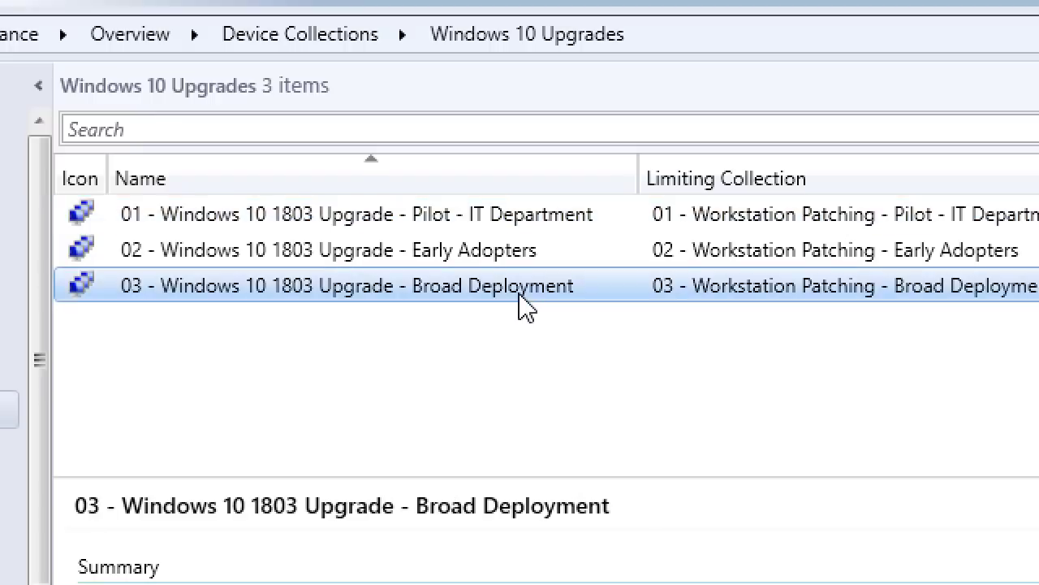
{"action": "left_click", "coordinate": [527, 224]}
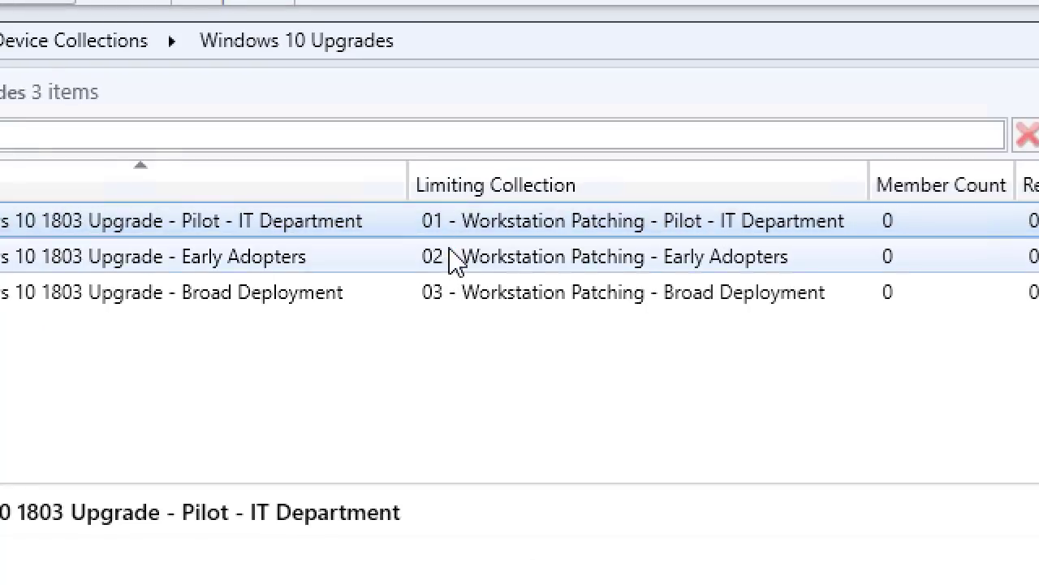
{"action": "left_click", "coordinate": [486, 259]}
{"action": "left_click", "coordinate": [592, 294]}
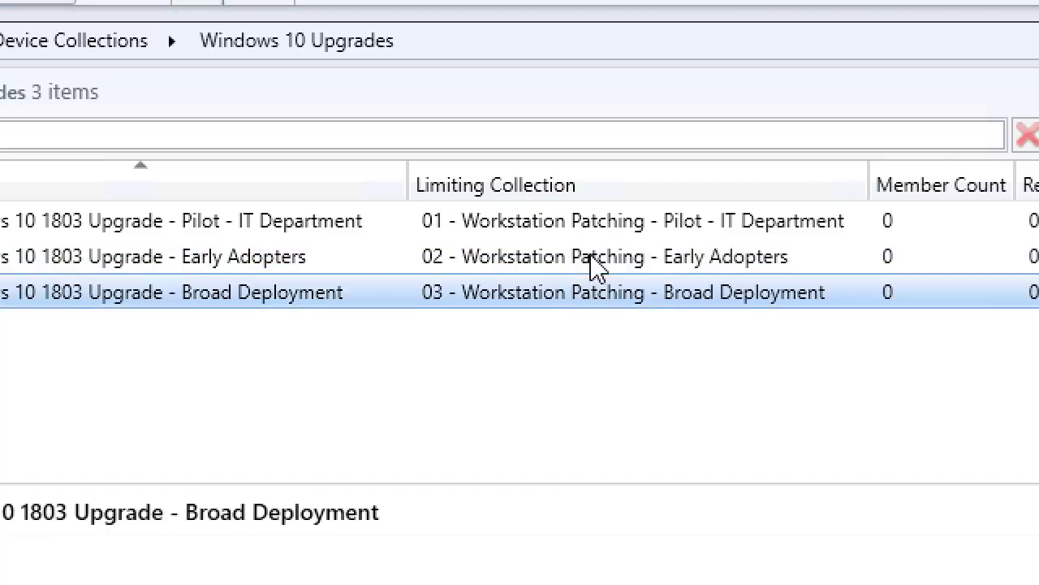
{"action": "left_click", "coordinate": [590, 255]}
{"action": "left_click", "coordinate": [585, 226]}
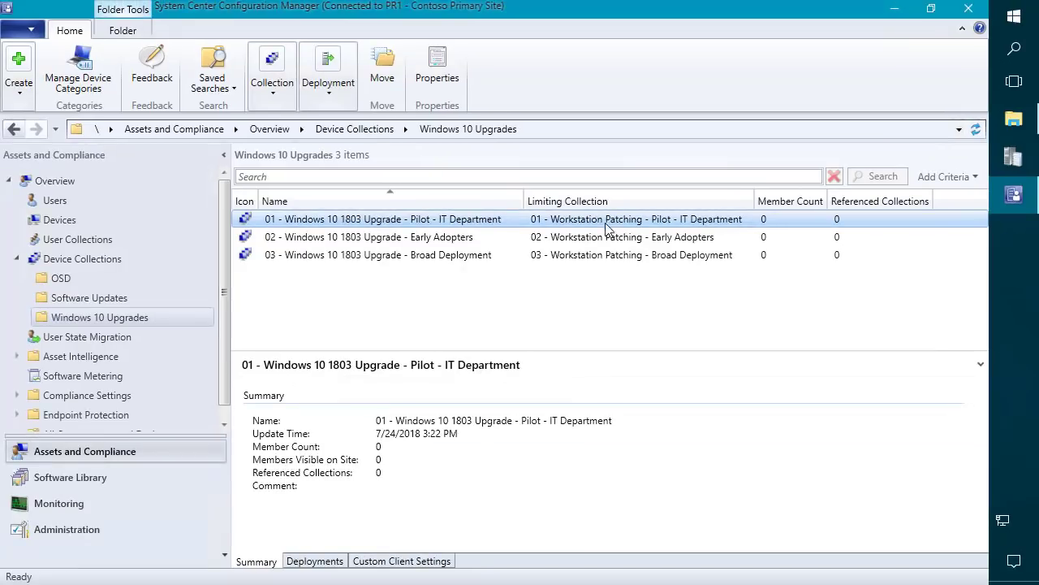
Review the three Workstation Patching device collections in the Software Updates folder: Pilot - IT Department, Early Adopters and Broad Deployment.
{"action": "left_click", "coordinate": [98, 299]}
{"action": "left_click", "coordinate": [354, 219]}
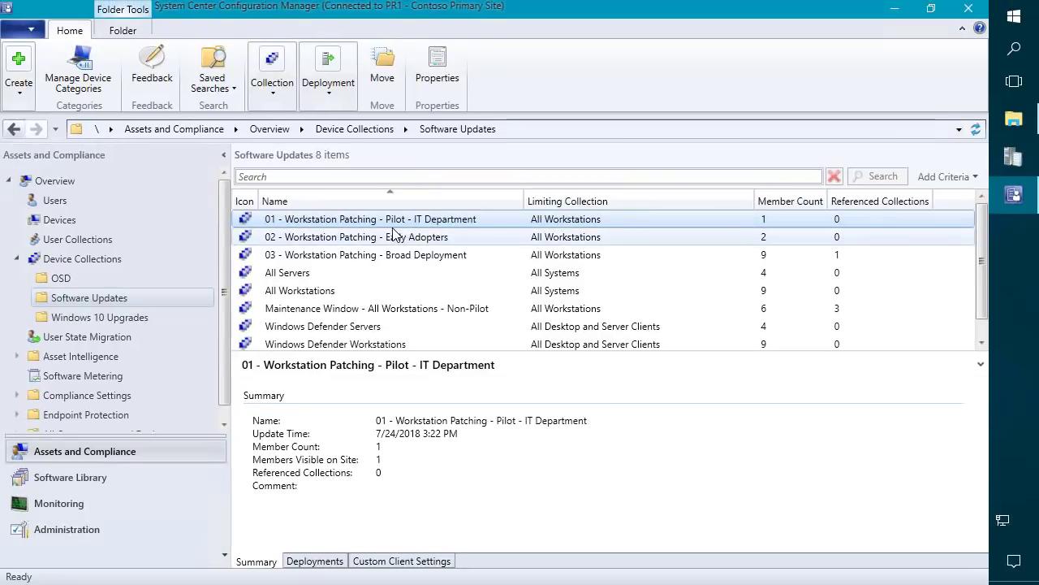
{"action": "left_click", "coordinate": [436, 253]}
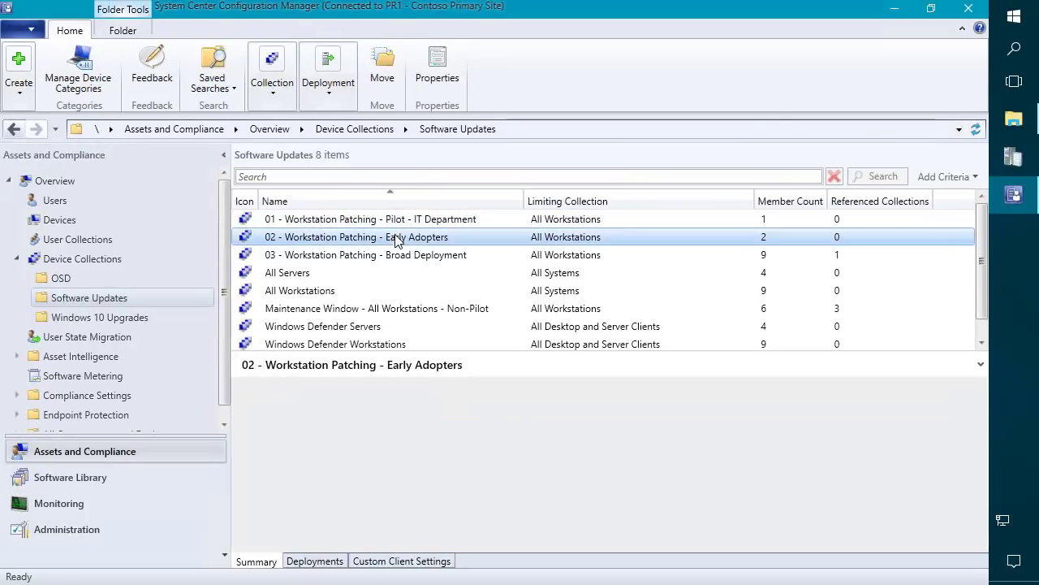
{"action": "left_click", "coordinate": [399, 256]}
{"action": "left_click", "coordinate": [410, 220]}
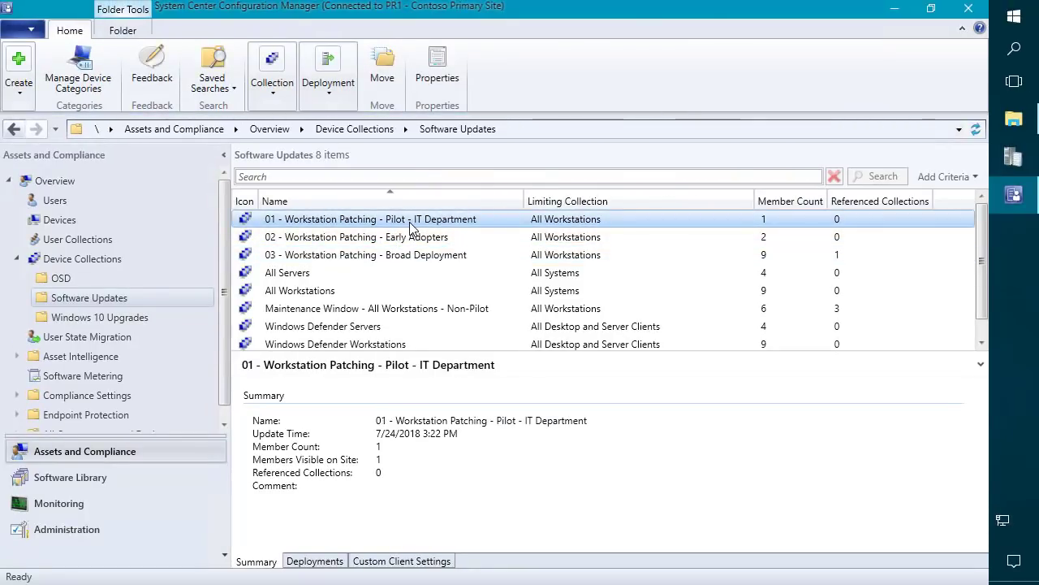
{"action": "left_click", "coordinate": [427, 238]}
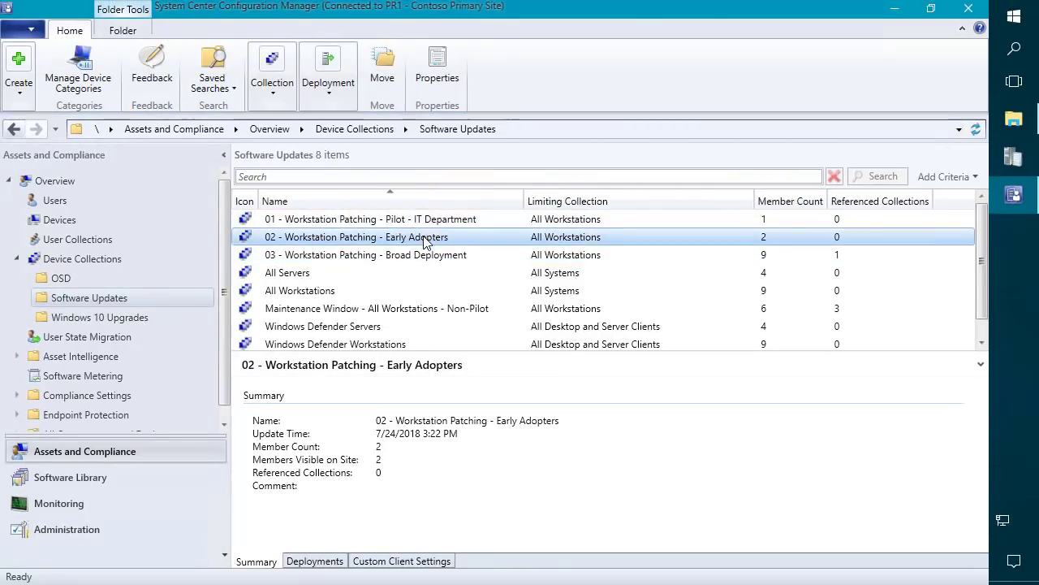
{"action": "left_click", "coordinate": [433, 256]}
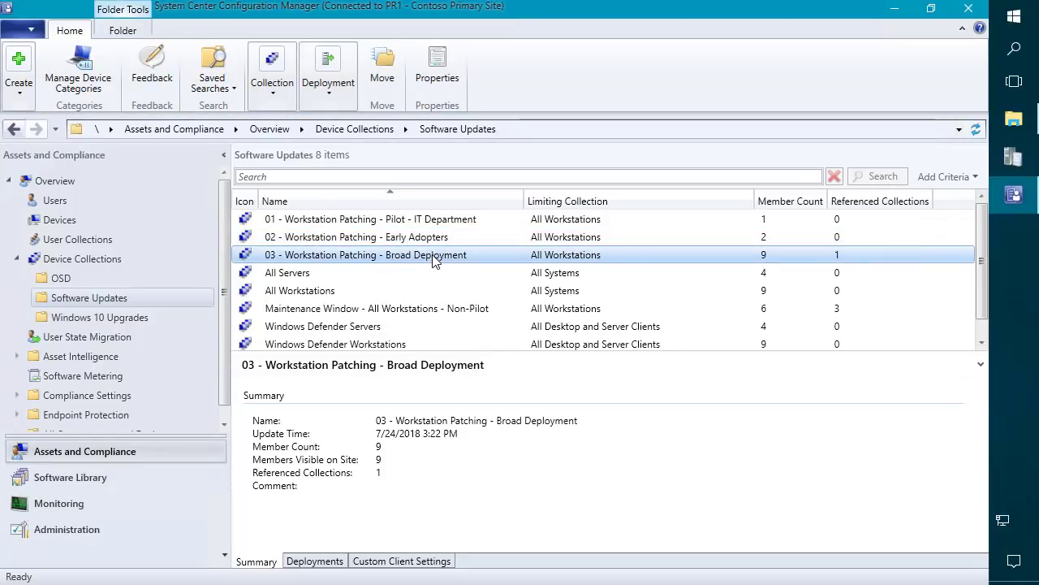
Return to the Windows 10 Upgrades collections and check each 1803 upgrade collection against its Workstation Patching limiting collection.
{"action": "left_click", "coordinate": [144, 316]}
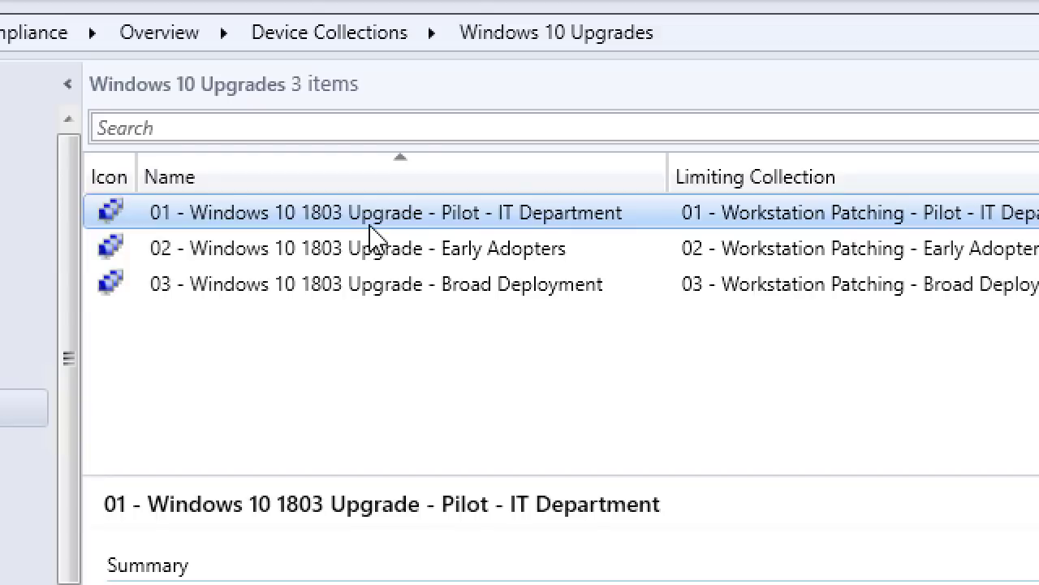
{"action": "left_click", "coordinate": [405, 256]}
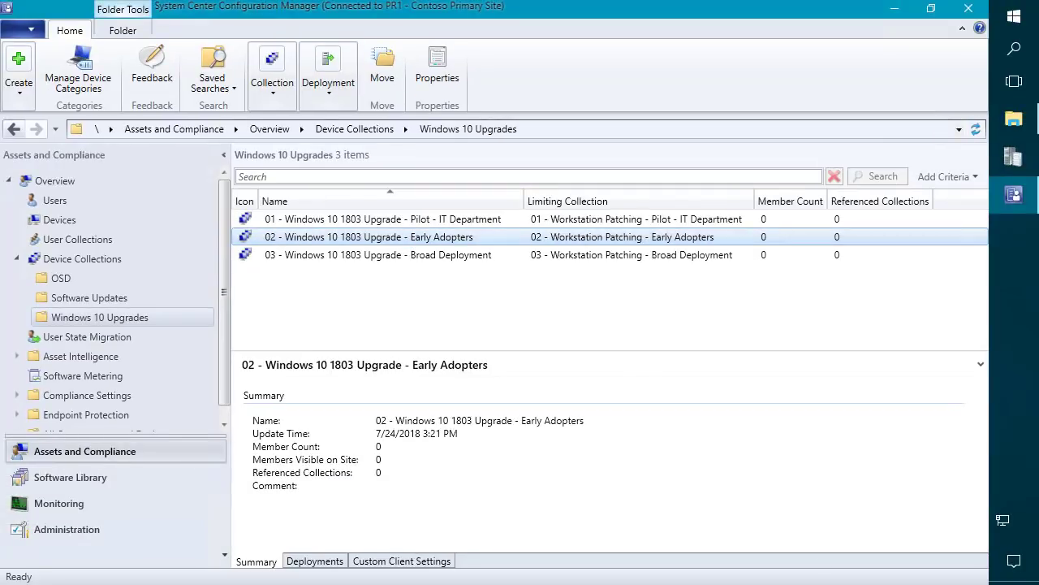
{"action": "left_click", "coordinate": [378, 221]}
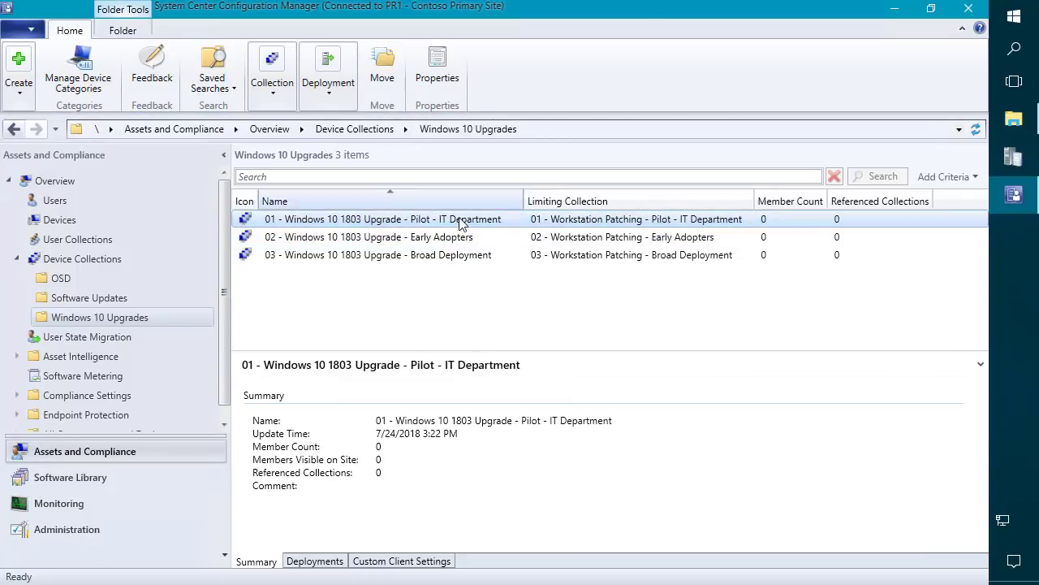
{"action": "left_click", "coordinate": [580, 237]}
{"action": "left_click", "coordinate": [560, 254]}
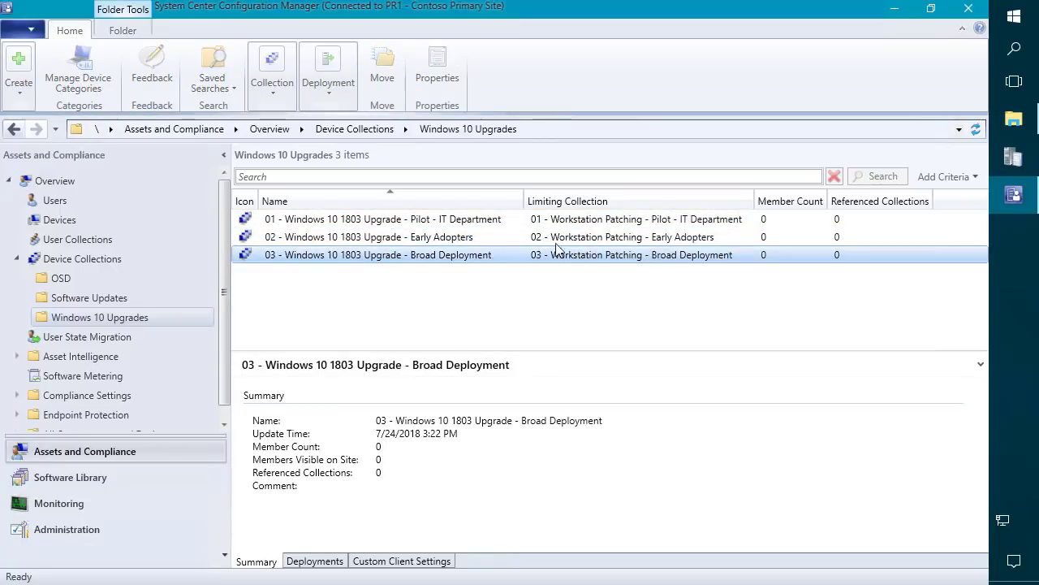
Add a query membership rule named "WIn10 < 1803" to the 01 - Windows 10 1803 Upgrade - Pilot - IT Department collection.
{"action": "right_click", "coordinate": [445, 220]}
{"action": "left_click", "coordinate": [242, 573]}
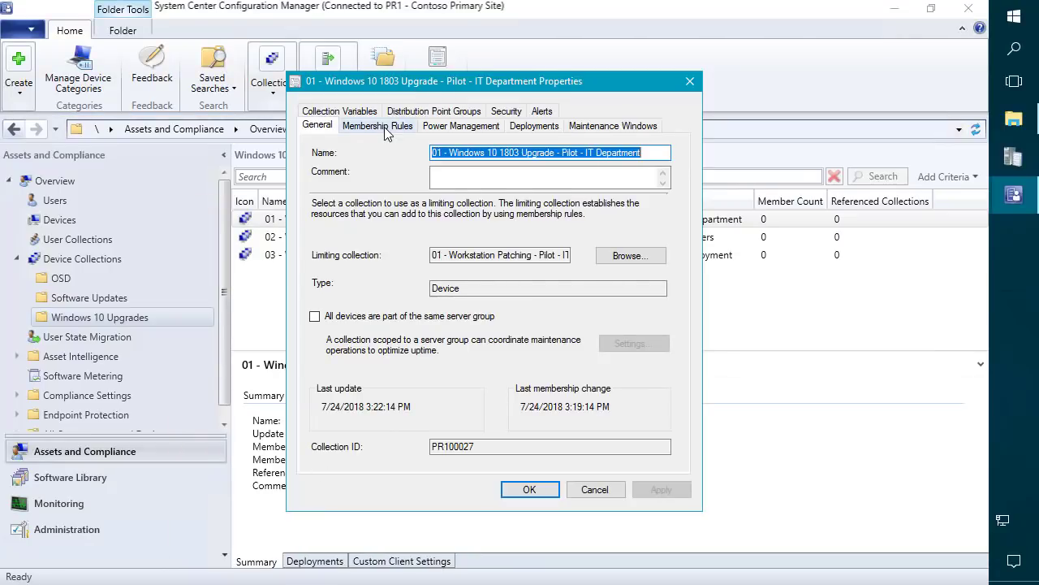
{"action": "left_click", "coordinate": [387, 130]}
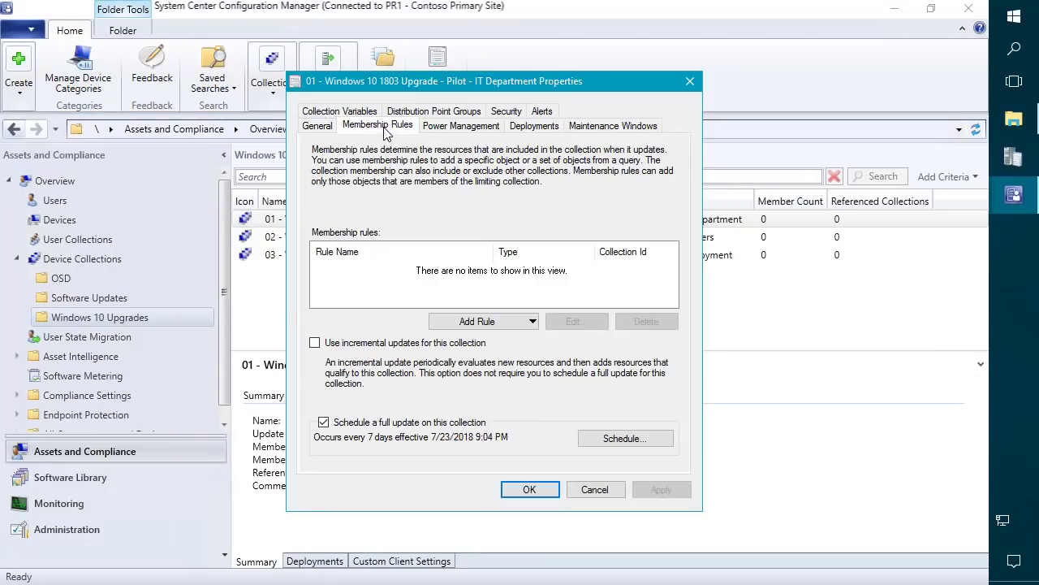
{"action": "left_click", "coordinate": [484, 325]}
{"action": "left_click", "coordinate": [486, 354]}
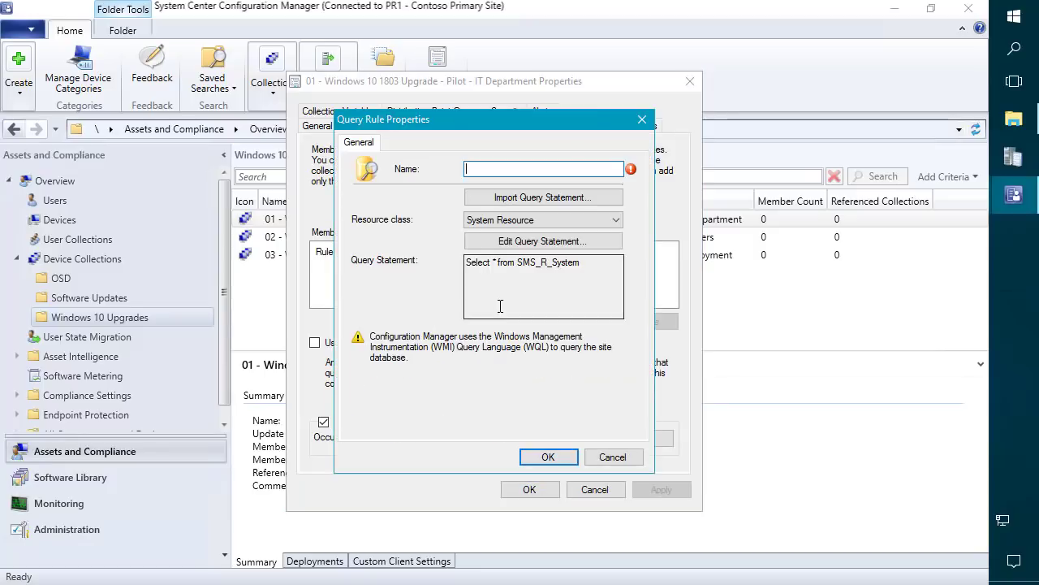
{"action": "type", "text": "WIn10"}
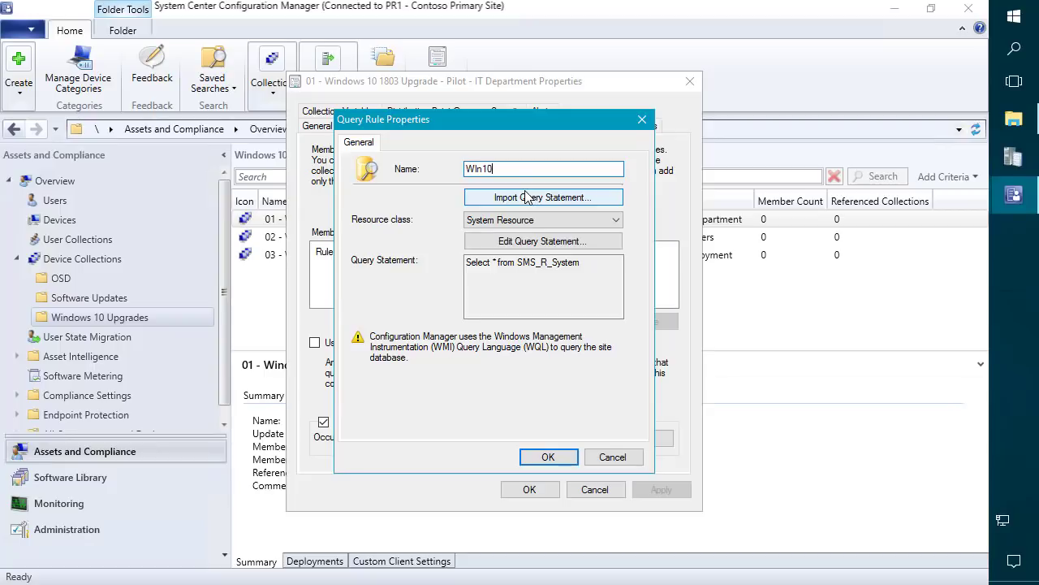
{"action": "type", "text": " < 1803"}
Edit the rule's query statement and add a simple value criterion on the Operating System class's Build Number attribute.
{"action": "left_click", "coordinate": [539, 247]}
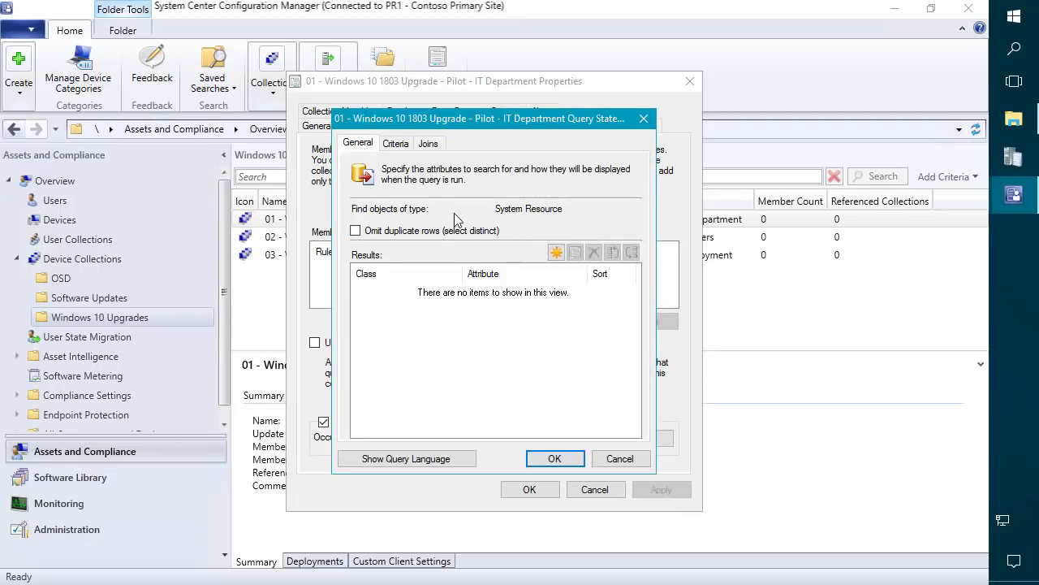
{"action": "left_click", "coordinate": [395, 143]}
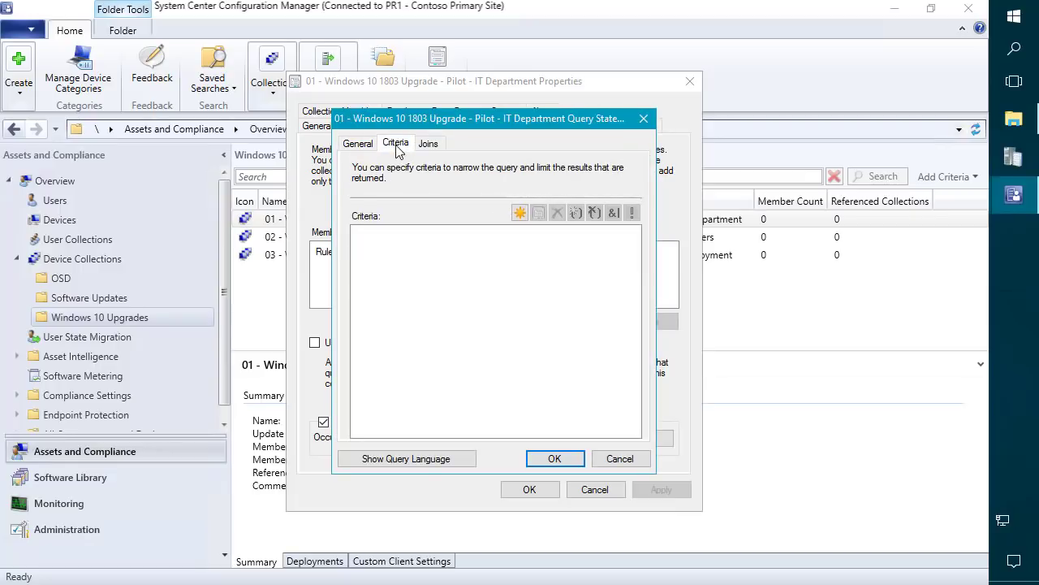
{"action": "left_click", "coordinate": [521, 214]}
{"action": "left_click", "coordinate": [589, 270]}
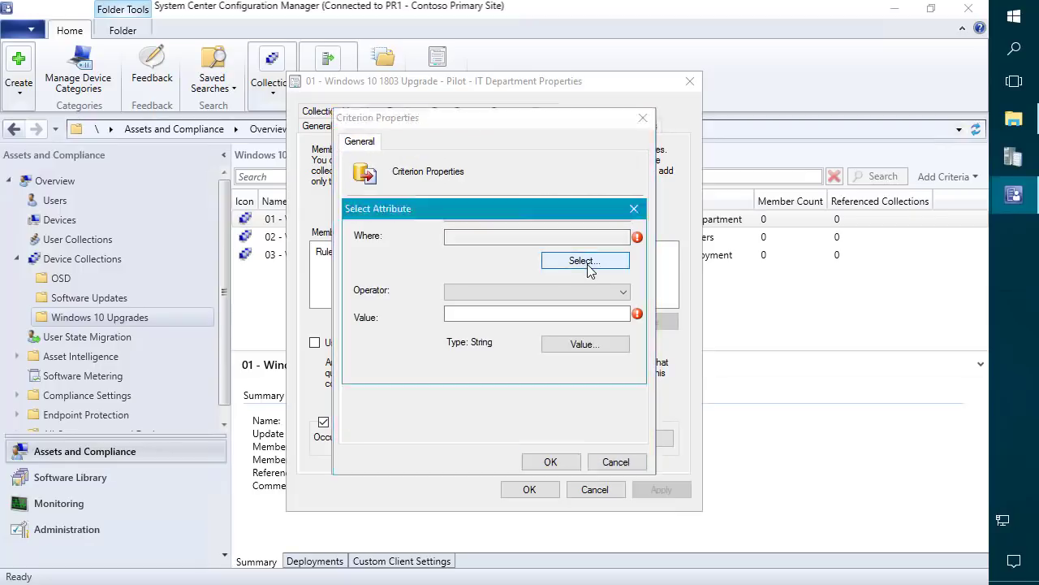
{"action": "left_click", "coordinate": [590, 254]}
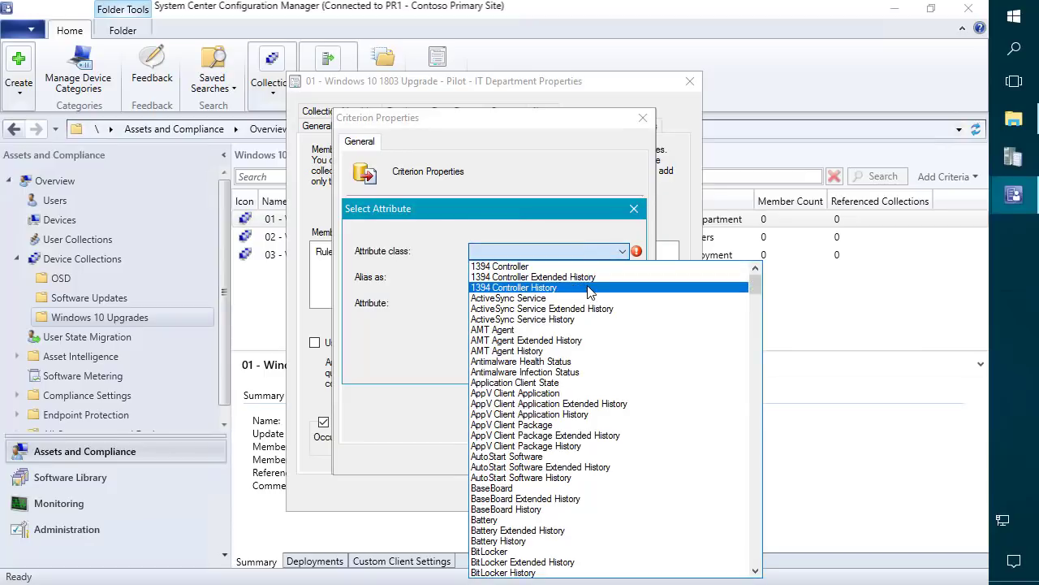
{"action": "type", "text": "op"}
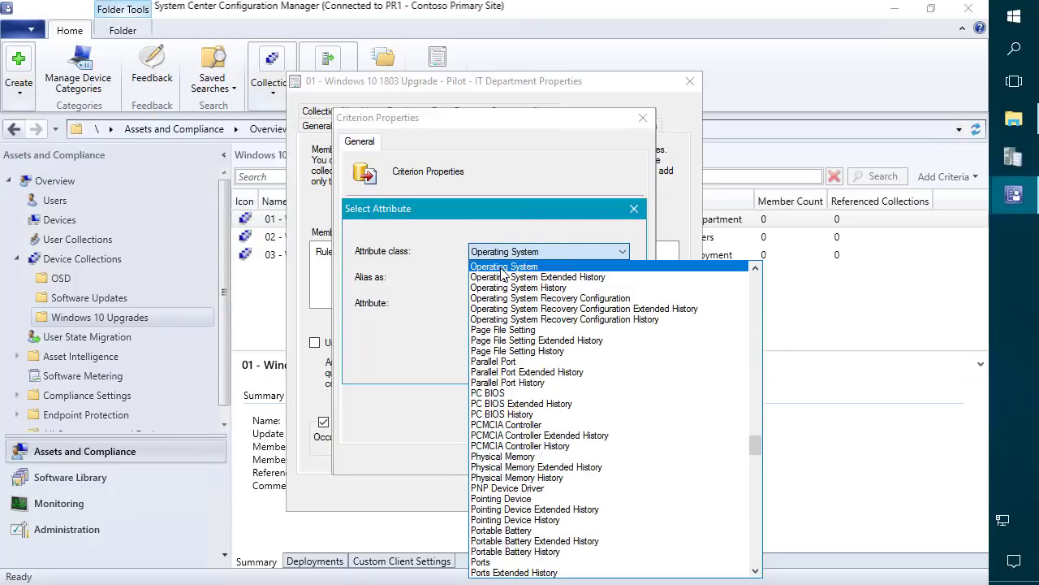
{"action": "left_click", "coordinate": [504, 267]}
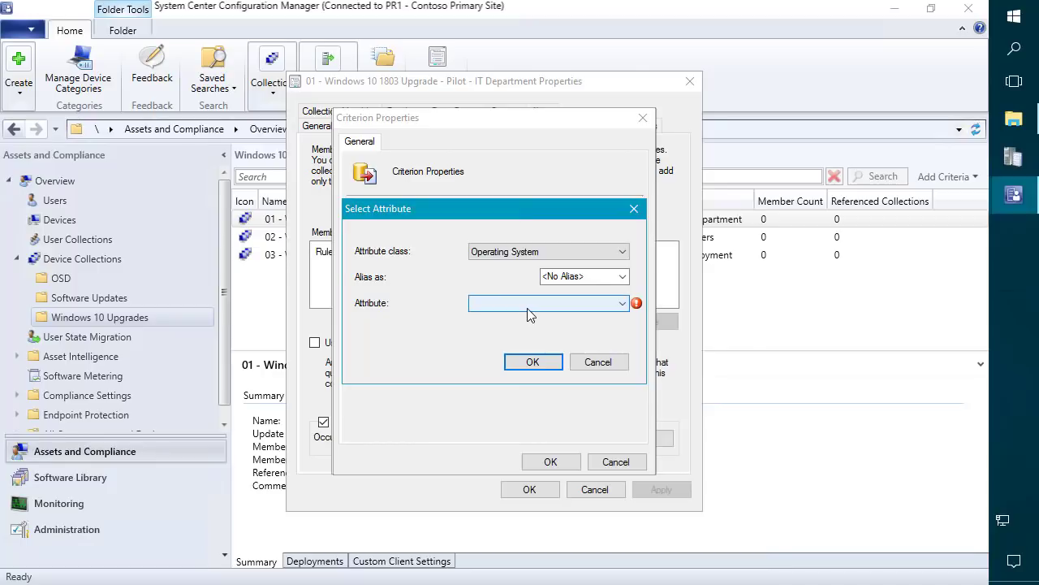
{"action": "left_click", "coordinate": [528, 303]}
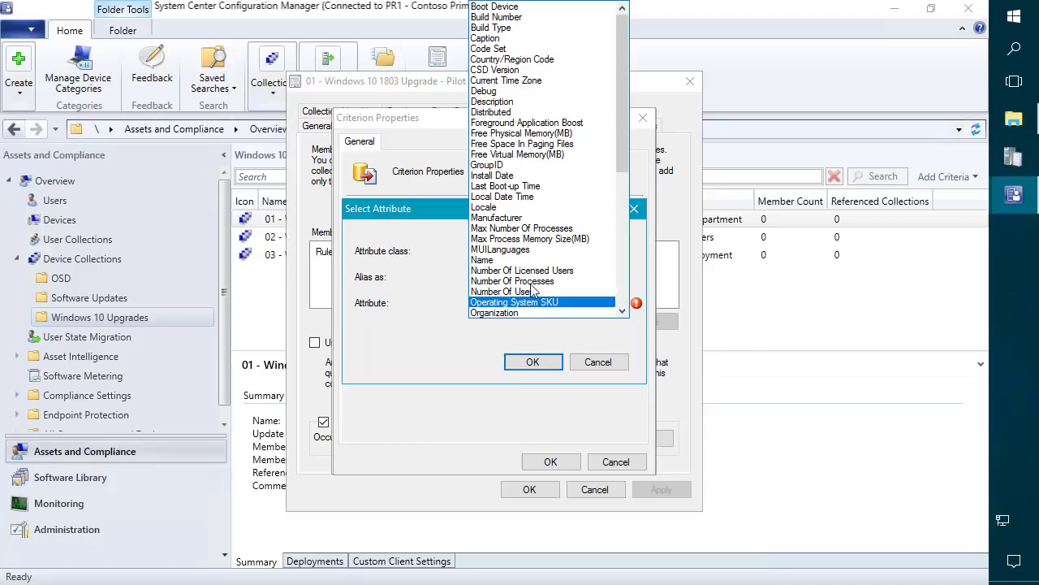
{"action": "left_click", "coordinate": [501, 18]}
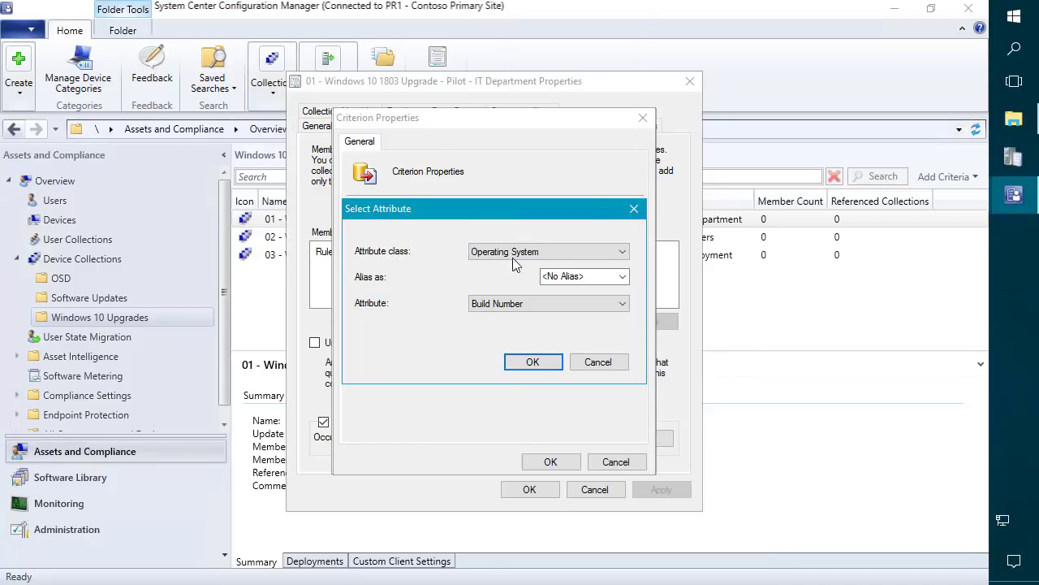
{"action": "left_click", "coordinate": [533, 362]}
Set the criterion value to build 15063 and save the query rule and the pilot collection's properties.
{"action": "left_click", "coordinate": [580, 349]}
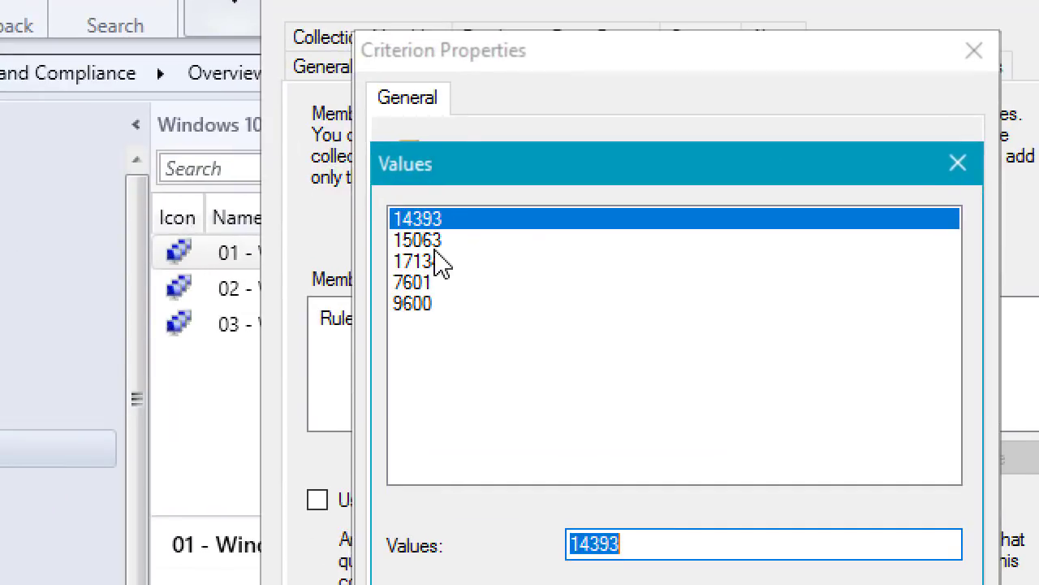
{"action": "left_click", "coordinate": [429, 242]}
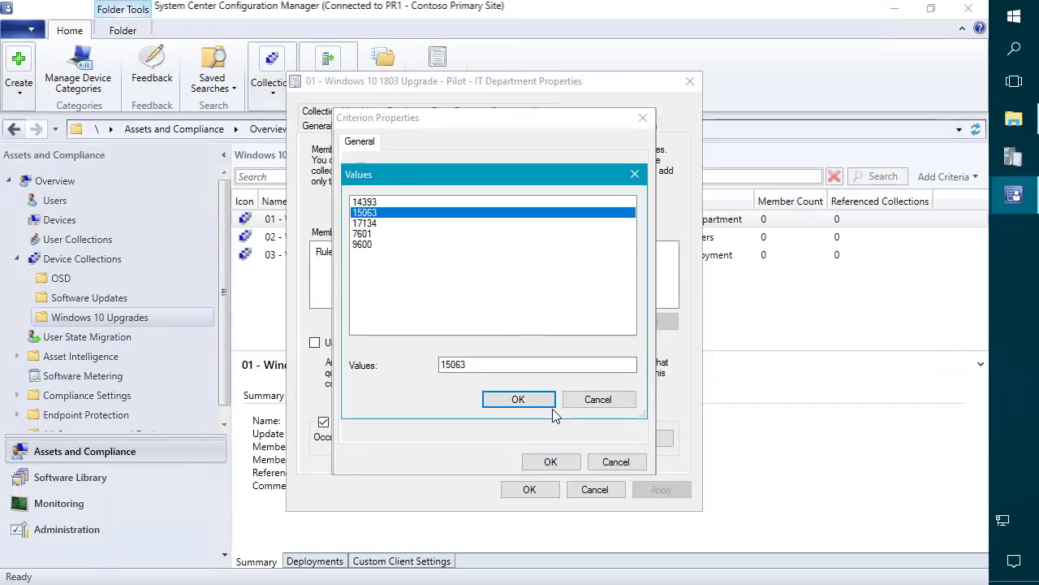
{"action": "left_click", "coordinate": [534, 402]}
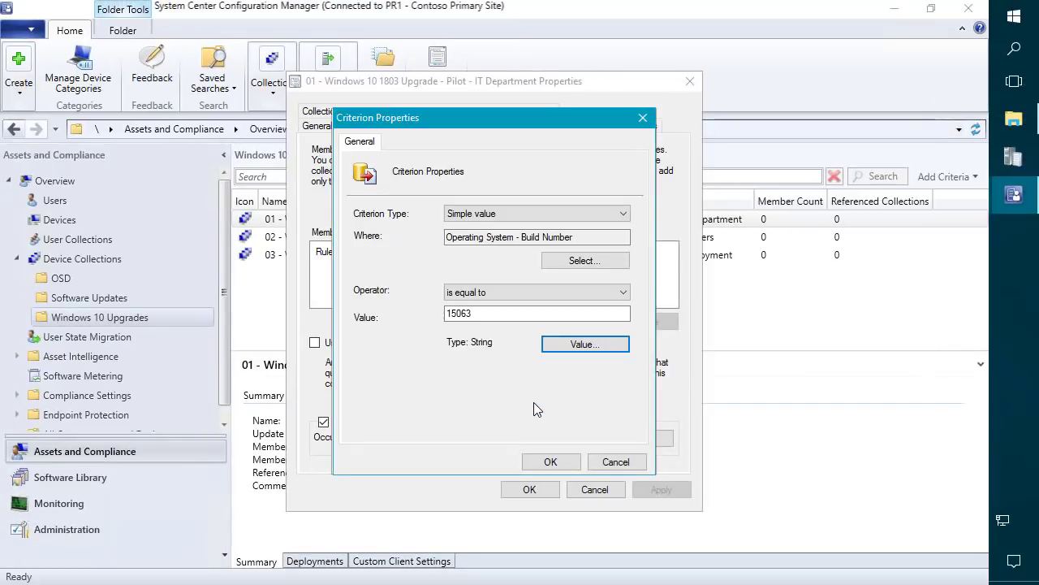
{"action": "left_click", "coordinate": [572, 462]}
{"action": "left_click", "coordinate": [571, 459]}
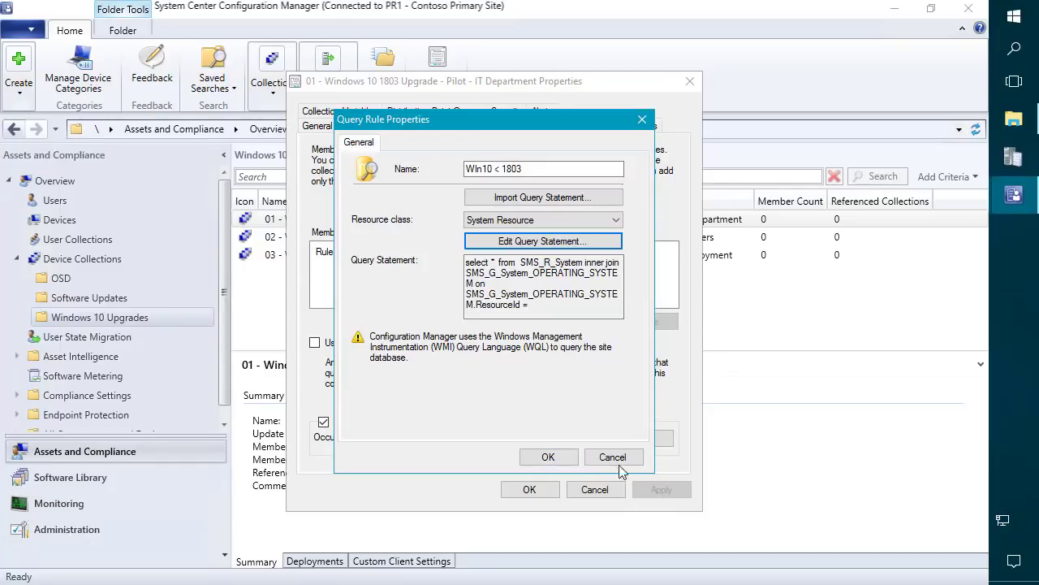
{"action": "left_click", "coordinate": [548, 457]}
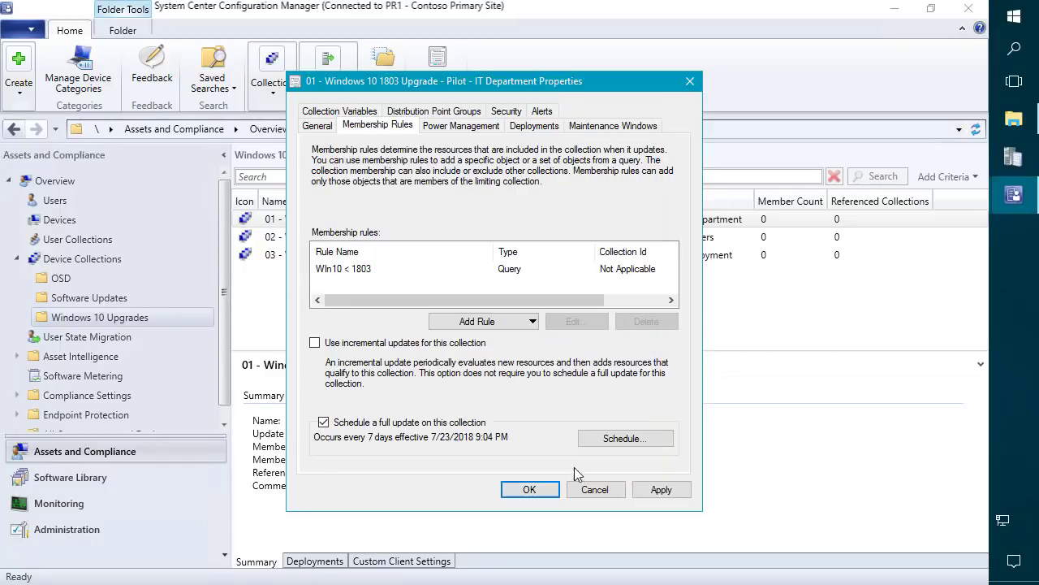
{"action": "left_click", "coordinate": [661, 489]}
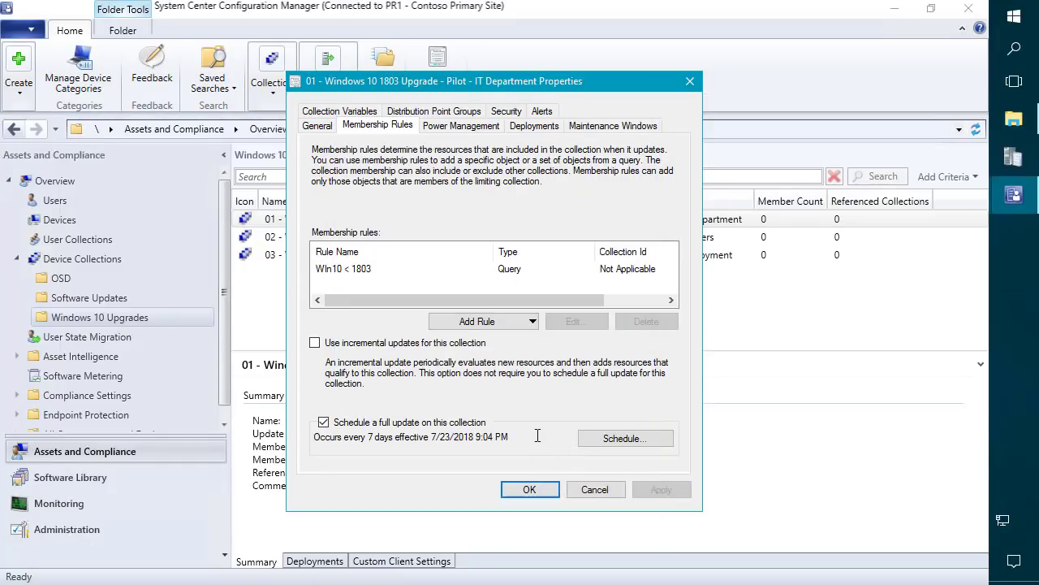
{"action": "left_click", "coordinate": [529, 490]}
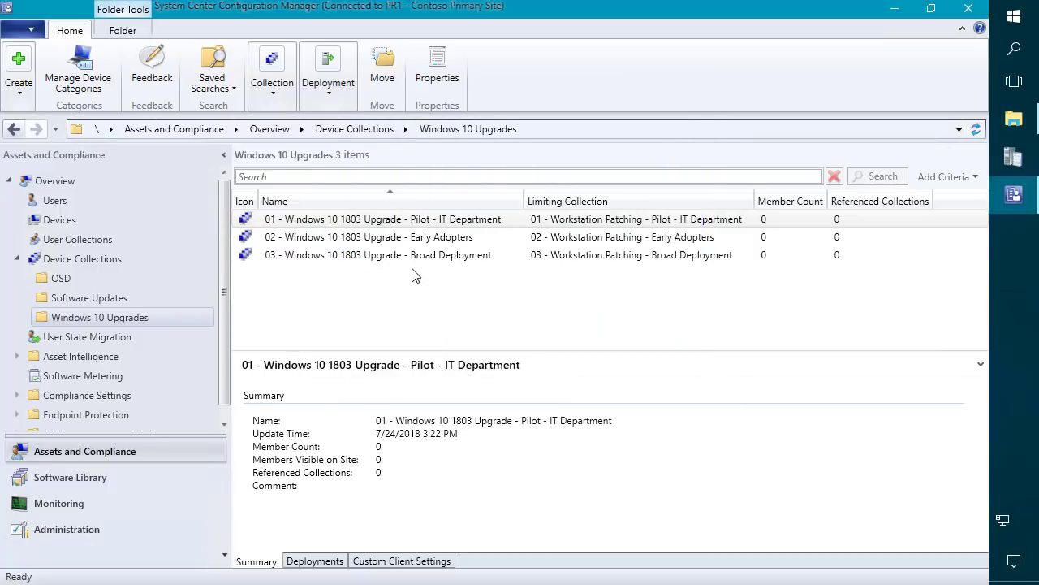
Refresh the pilot upgrade collection and the Windows 10 Upgrades collection list.
{"action": "right_click", "coordinate": [410, 227]}
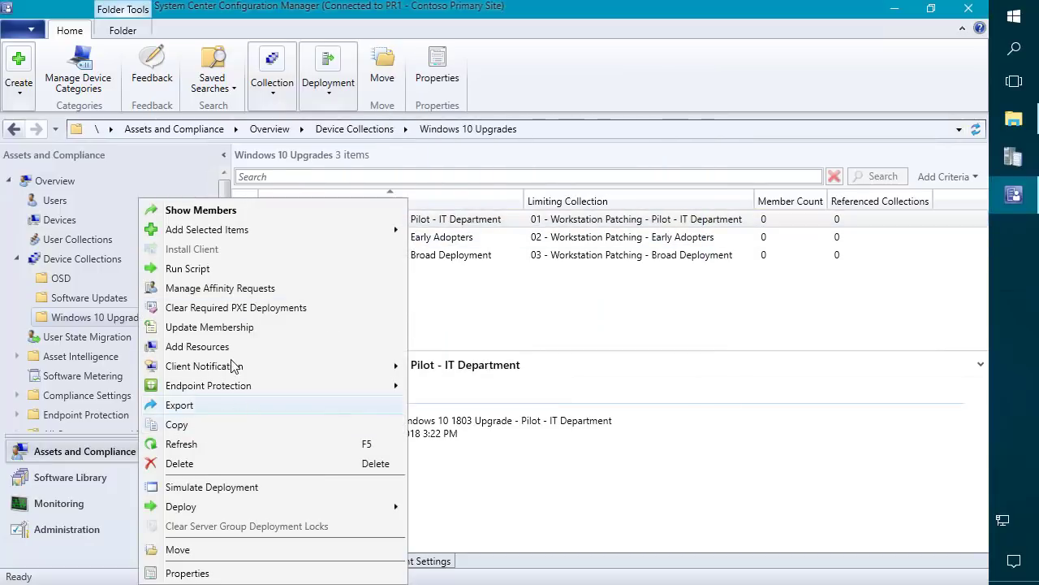
{"action": "left_click", "coordinate": [210, 445]}
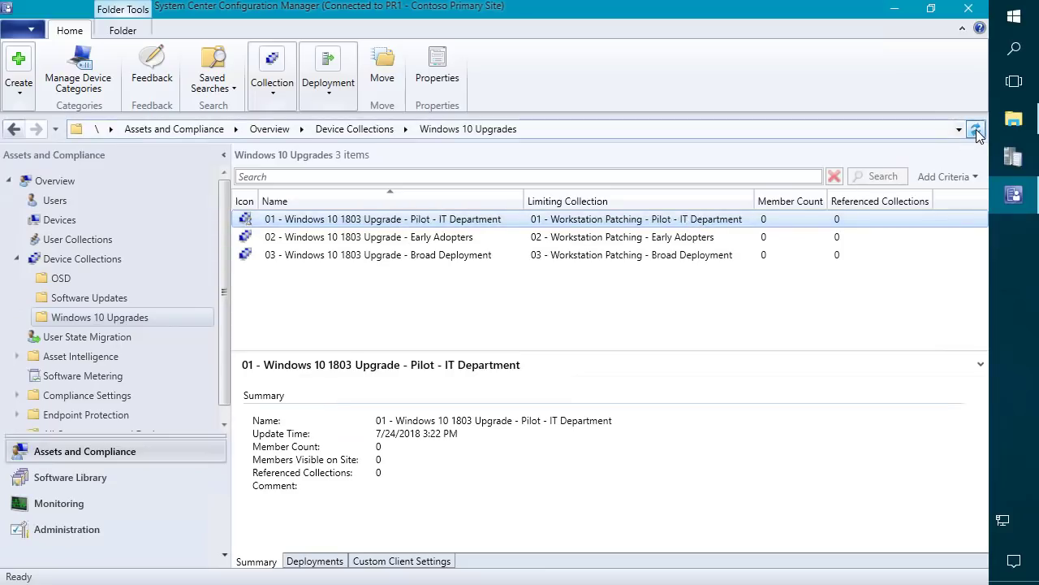
{"action": "left_click", "coordinate": [976, 129]}
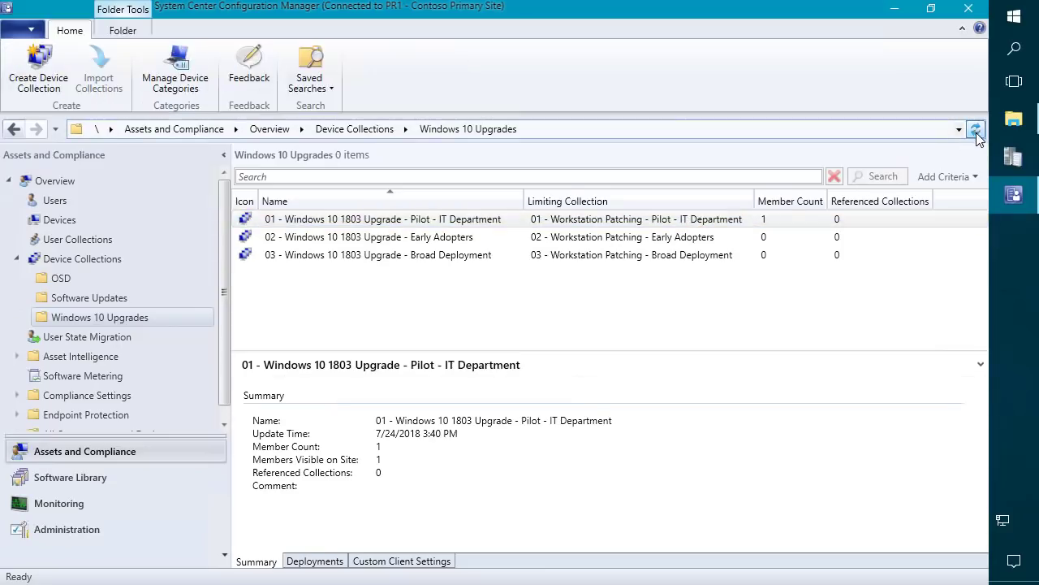
Show the members of the pilot upgrade collection, and return to Windows 10 Upgrades to check the early adopters and pilot collections.
{"action": "double_click", "coordinate": [367, 221]}
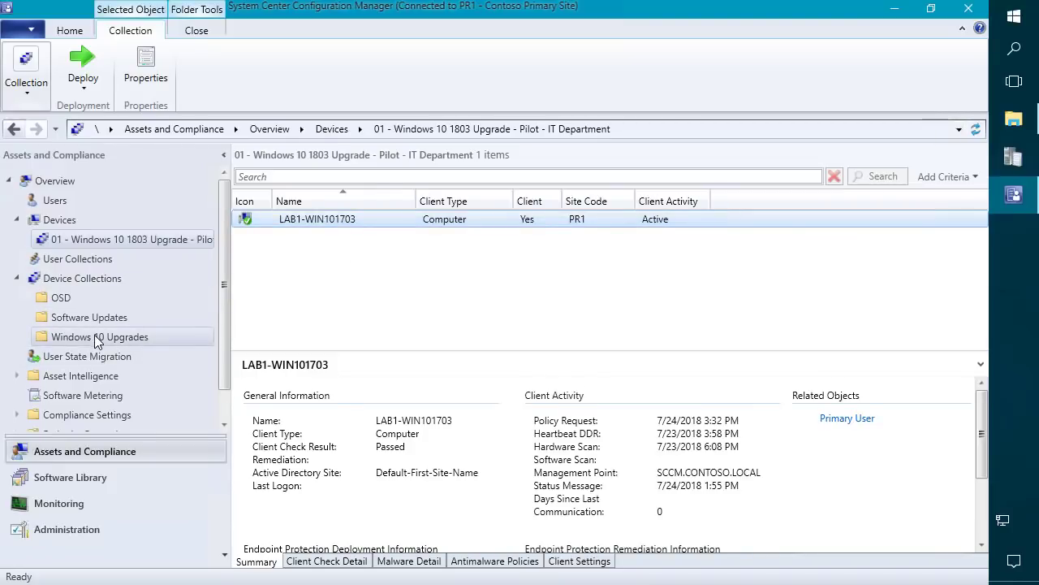
{"action": "left_click", "coordinate": [95, 339]}
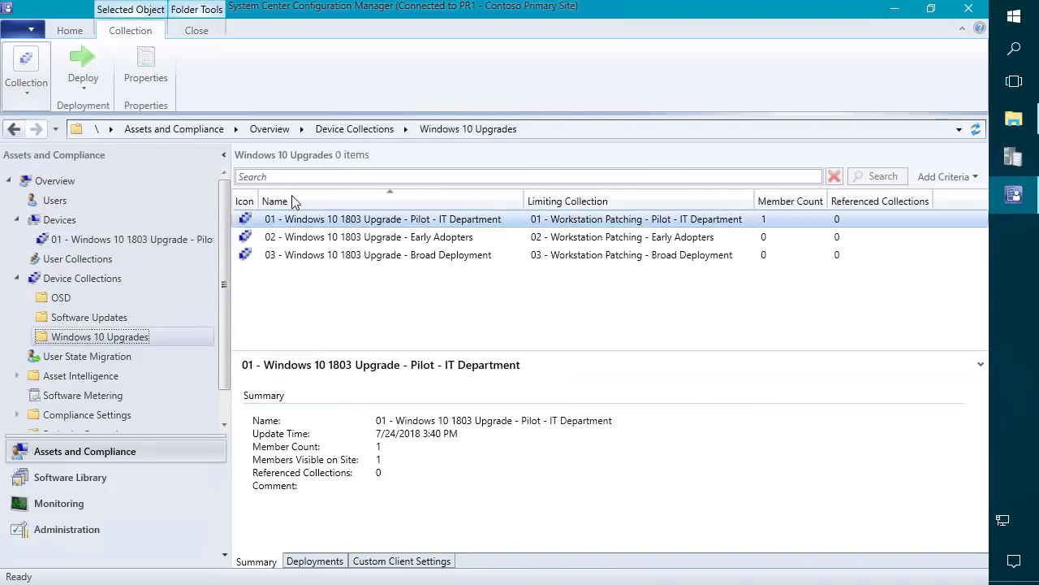
{"action": "left_click", "coordinate": [418, 237]}
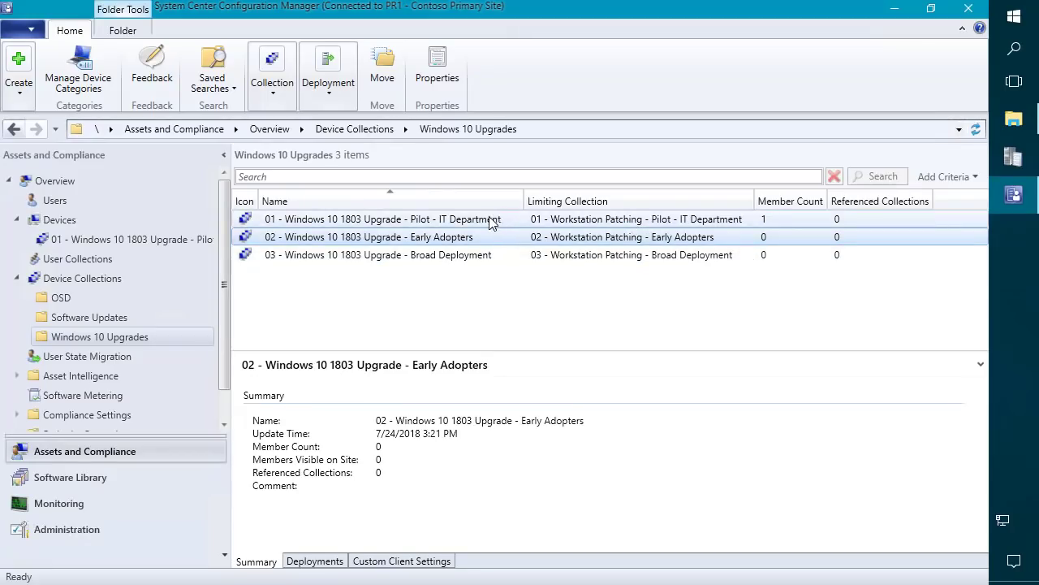
{"action": "left_click", "coordinate": [491, 220]}
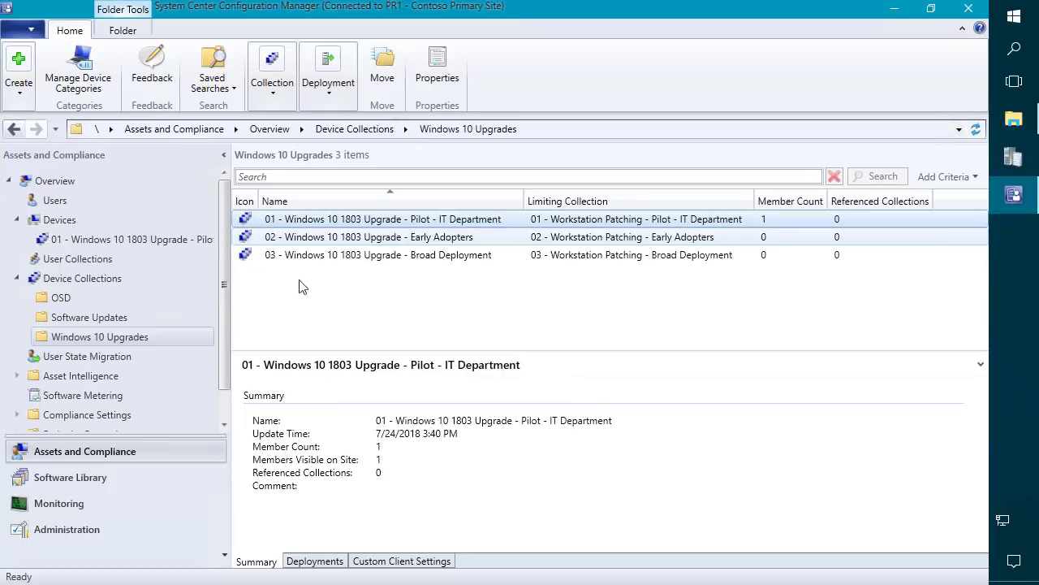
{"action": "left_click", "coordinate": [111, 479]}
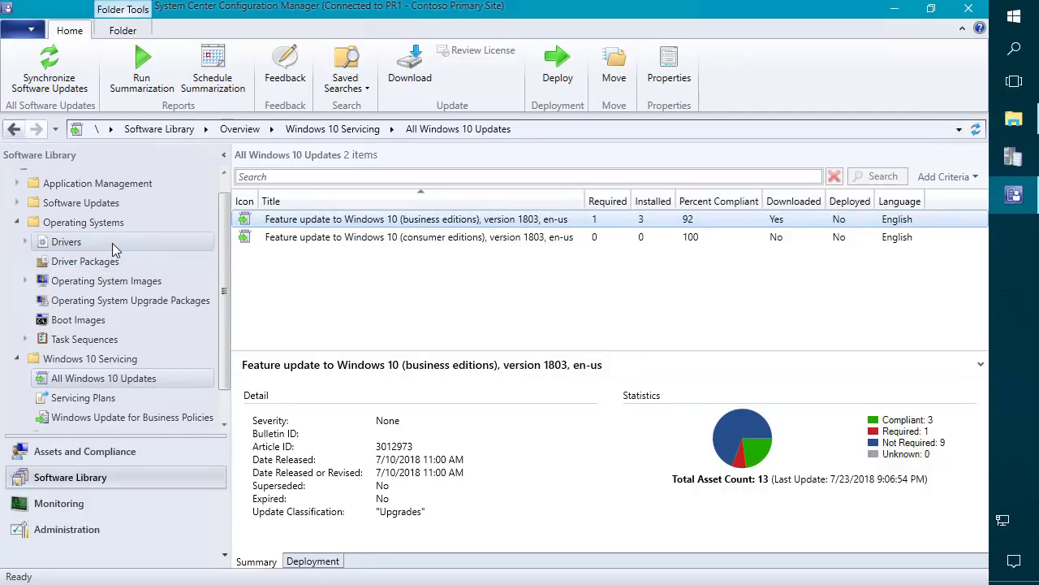
{"action": "scroll", "coordinate": [110, 244], "scroll_direction": "up", "scroll_amount": 1}
{"action": "left_click", "coordinate": [17, 219]}
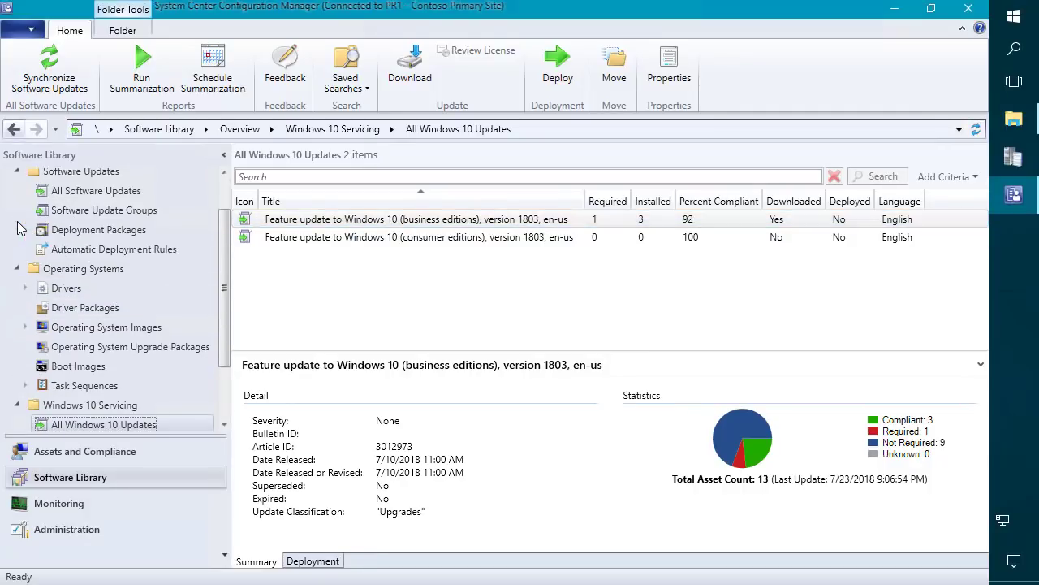
{"action": "left_click", "coordinate": [18, 172]}
{"action": "scroll", "coordinate": [22, 187], "scroll_direction": "up", "scroll_amount": 1}
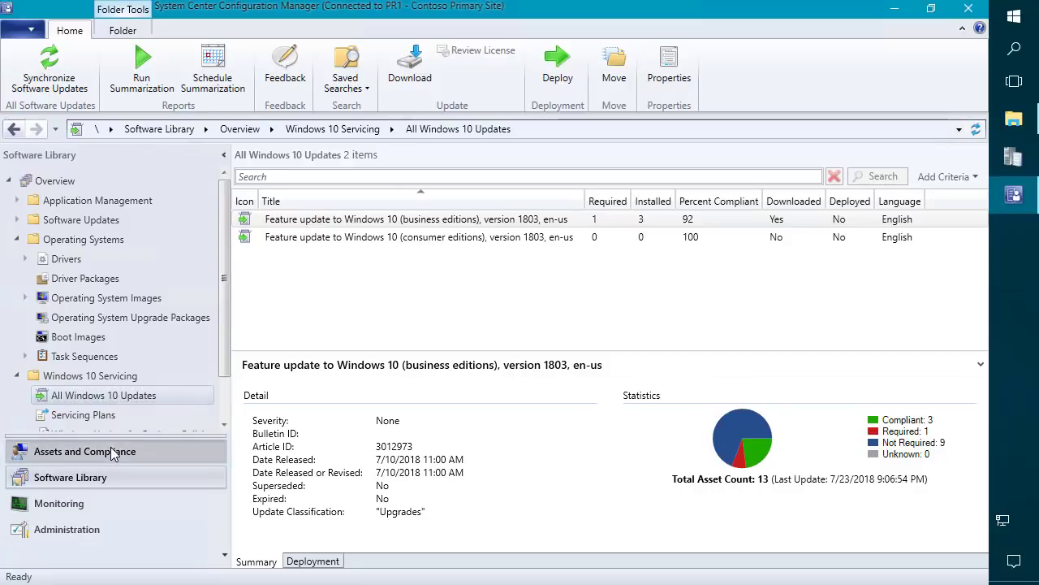
Review the Workstation Patching collections in the Software Updates device collection folder, including Broad Deployment and its limiting collection.
{"action": "left_click", "coordinate": [97, 452]}
{"action": "left_click", "coordinate": [86, 316]}
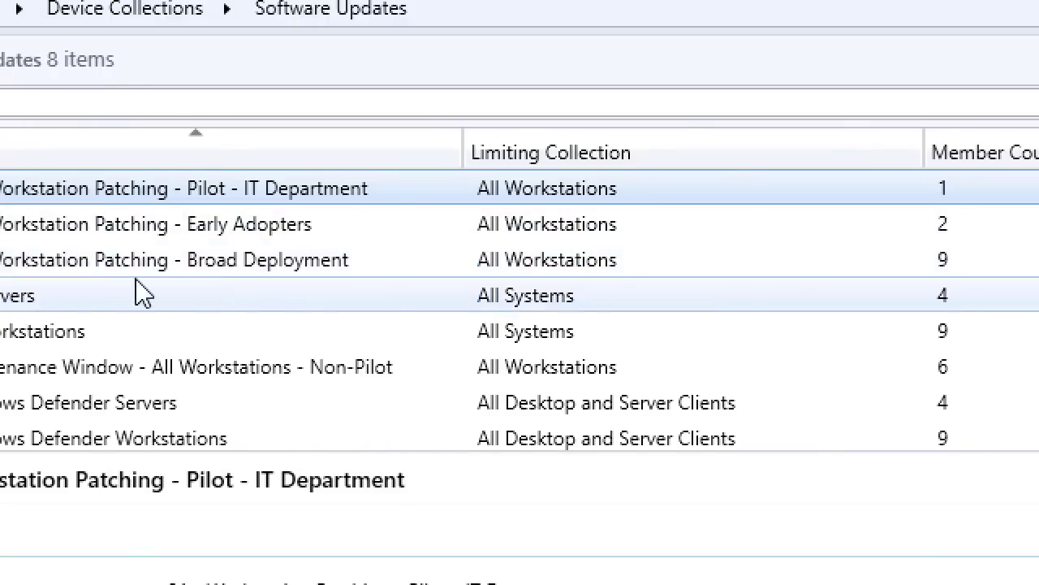
{"action": "left_click", "coordinate": [20, 230]}
{"action": "left_click", "coordinate": [274, 262]}
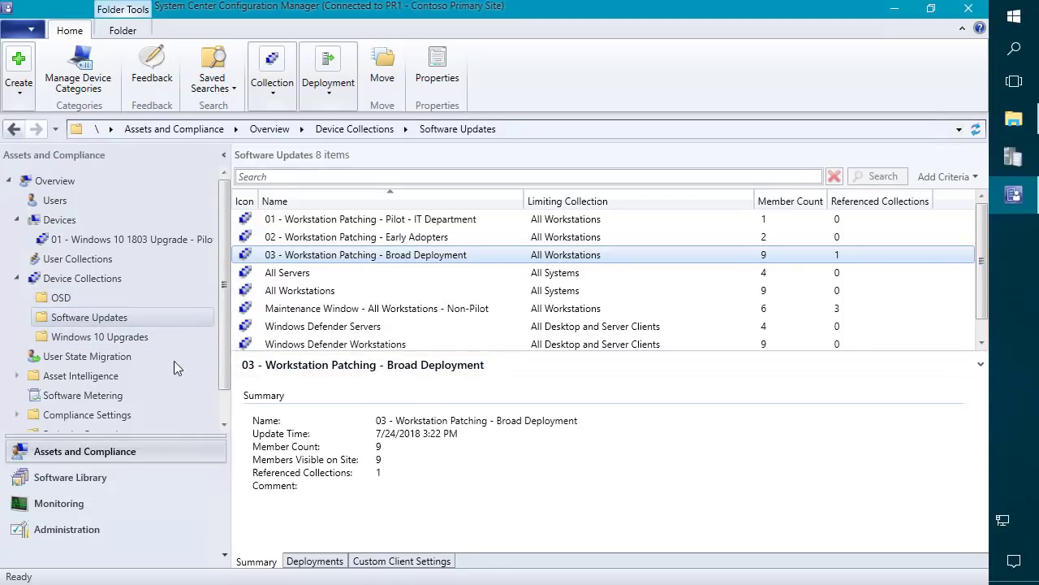
Start deploying the Windows 10 (business editions) version 1803 feature update and name the deployment "Windows 10 1803 - Pilot".
{"action": "left_click", "coordinate": [90, 479]}
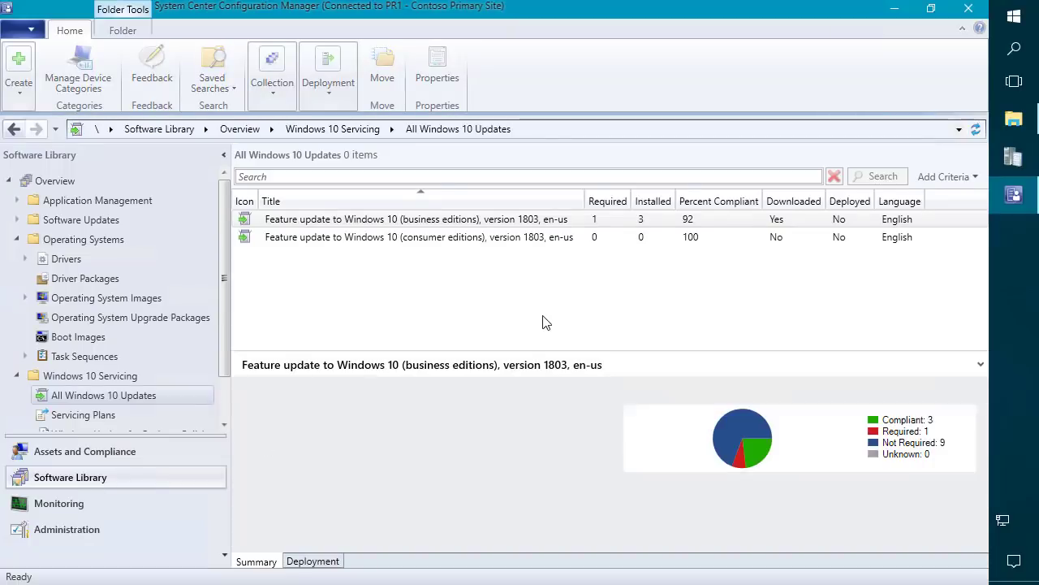
{"action": "right_click", "coordinate": [422, 224]}
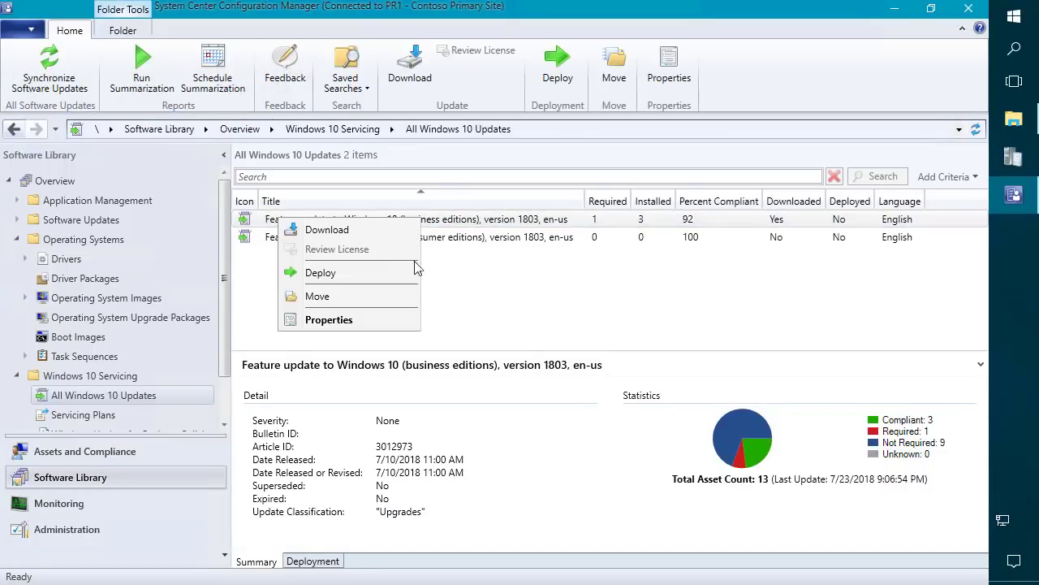
{"action": "left_click", "coordinate": [329, 282]}
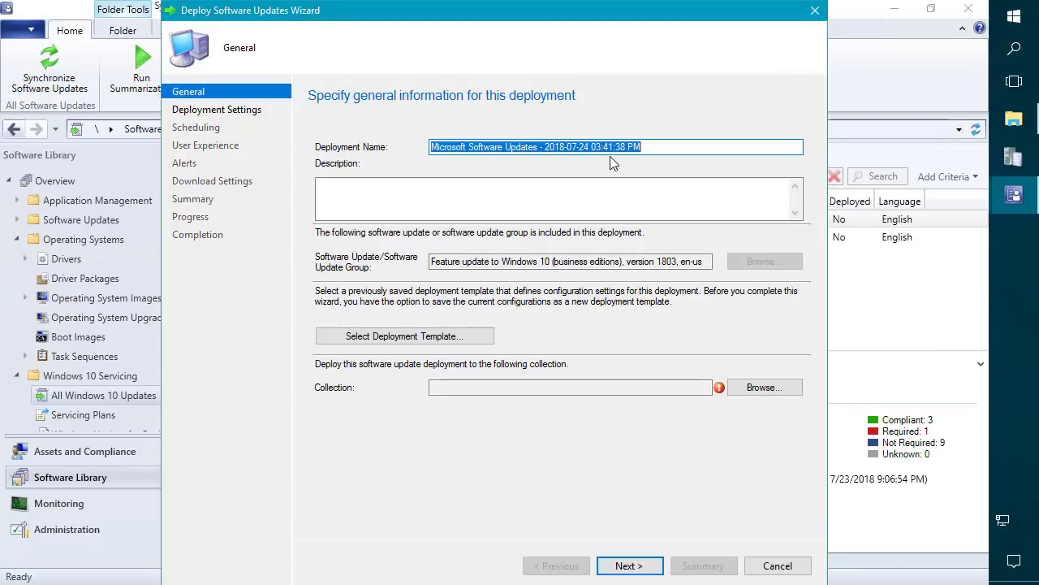
{"action": "type", "text": "Windows 10"}
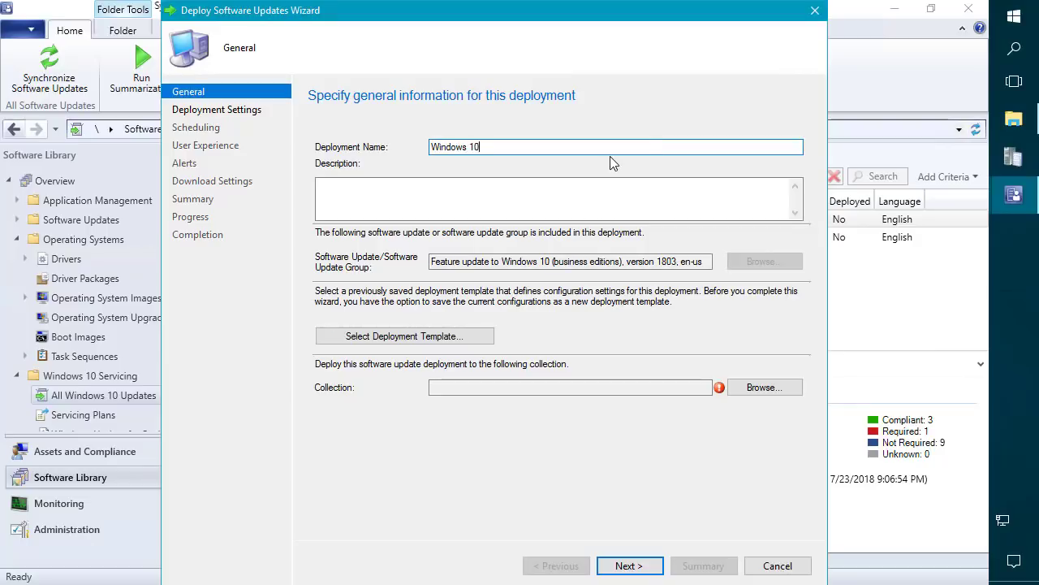
{"action": "type", "text": " 1803 - Pilot"}
Target the deployment at the "01 - Windows 10 1803 Upgrade - Pilot - IT Department" collection from the Windows 10 Upgrades folder.
{"action": "left_click", "coordinate": [776, 388]}
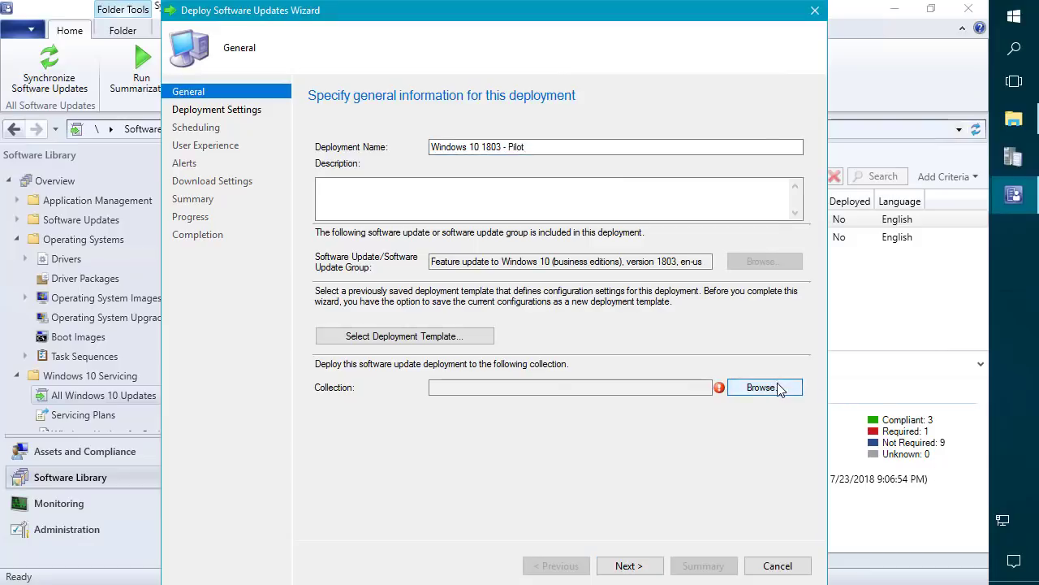
{"action": "left_click", "coordinate": [301, 210]}
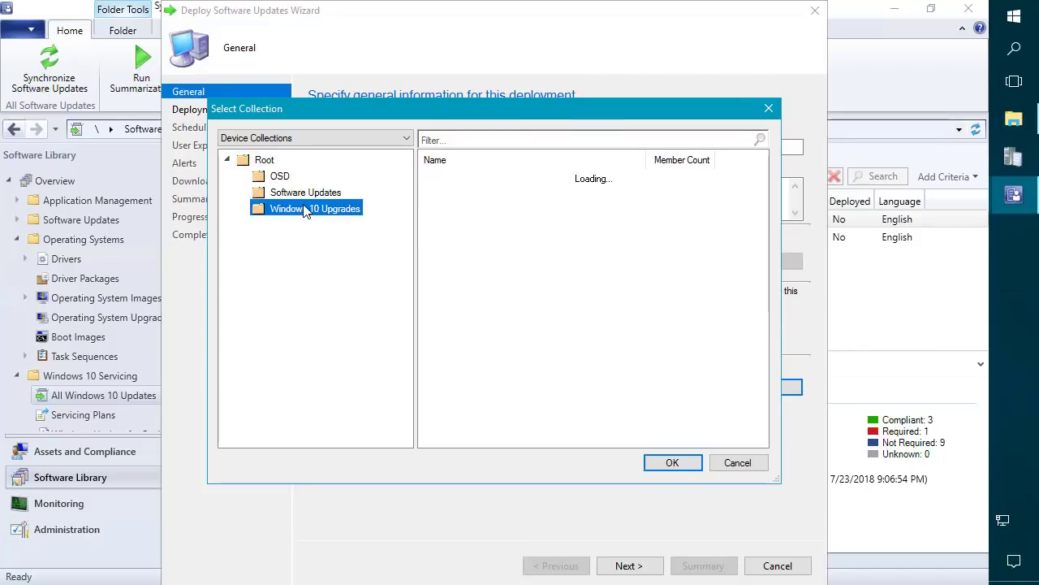
{"action": "left_click", "coordinate": [513, 177]}
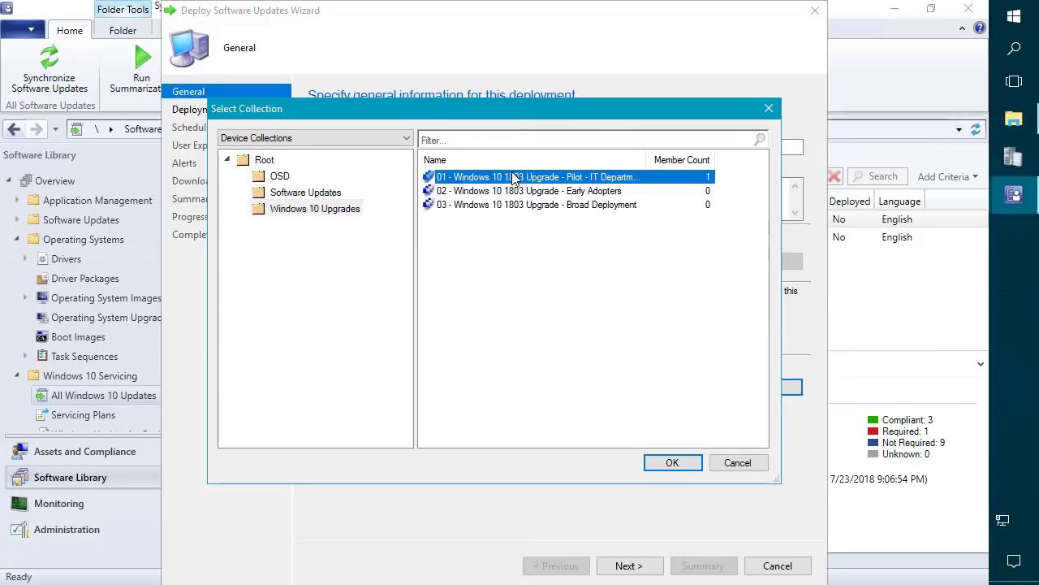
{"action": "double_click", "coordinate": [513, 177]}
{"action": "left_click", "coordinate": [643, 569]}
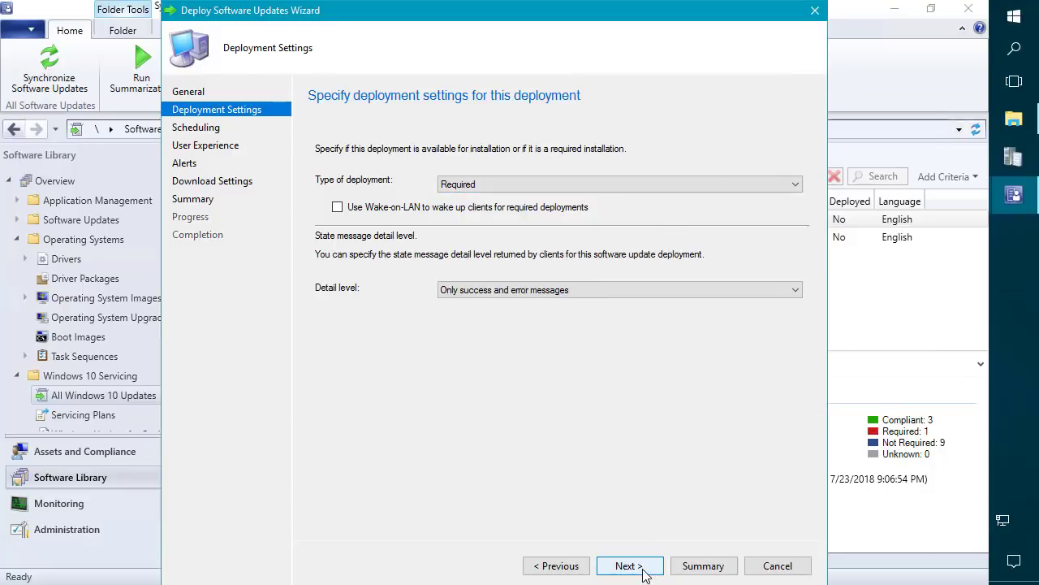
Accept the default deployment and scheduling settings, and keep user notifications on "Display in Software Center and show all notifications".
{"action": "left_click", "coordinate": [629, 566]}
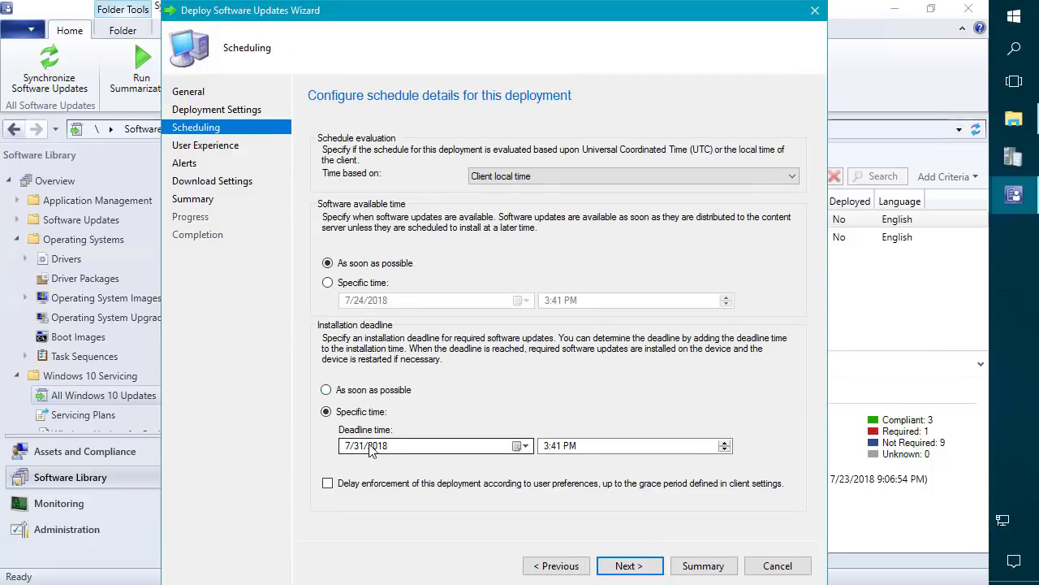
{"action": "left_click", "coordinate": [627, 568]}
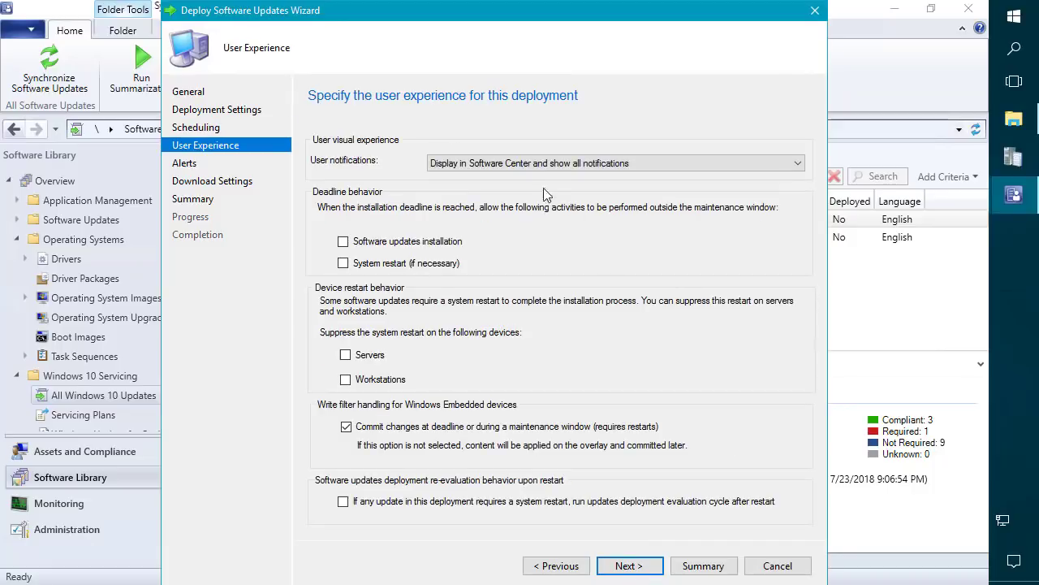
{"action": "left_click", "coordinate": [535, 168]}
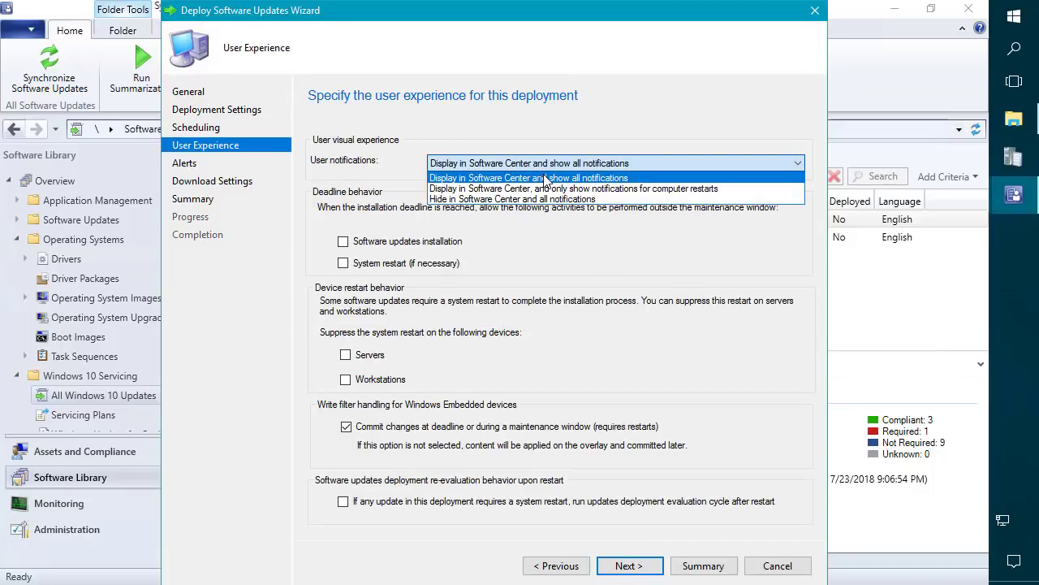
{"action": "left_click", "coordinate": [547, 179]}
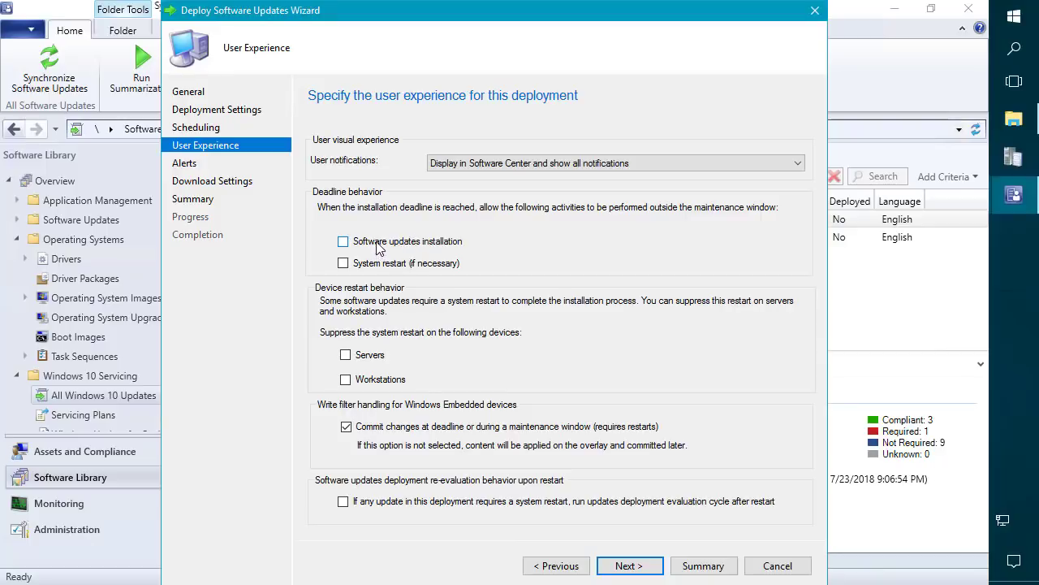
{"action": "left_click", "coordinate": [343, 242]}
{"action": "left_click", "coordinate": [646, 566]}
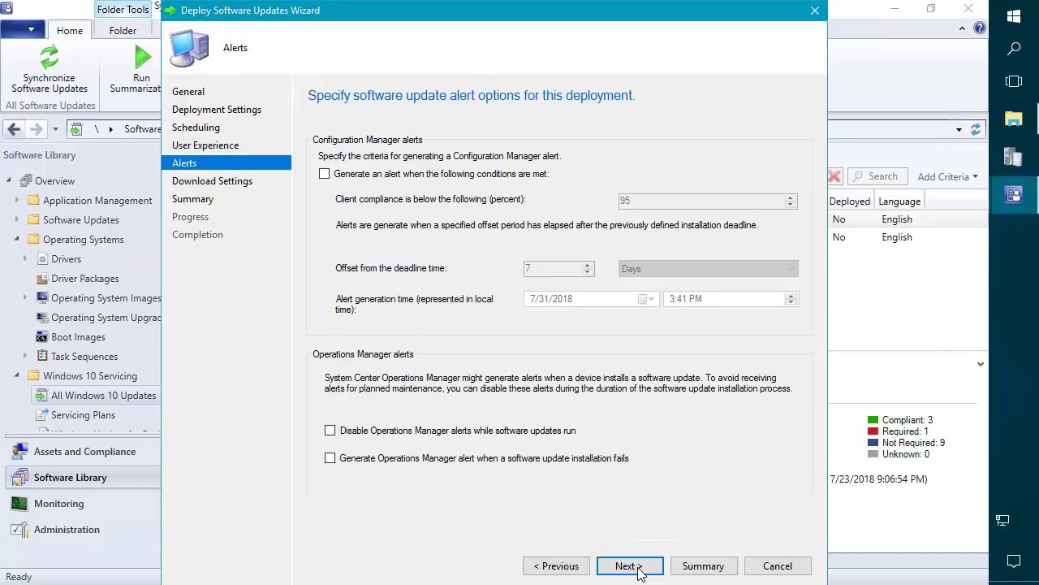
Accept the default alert and download settings, and complete the pilot deployment.
{"action": "left_click", "coordinate": [639, 568]}
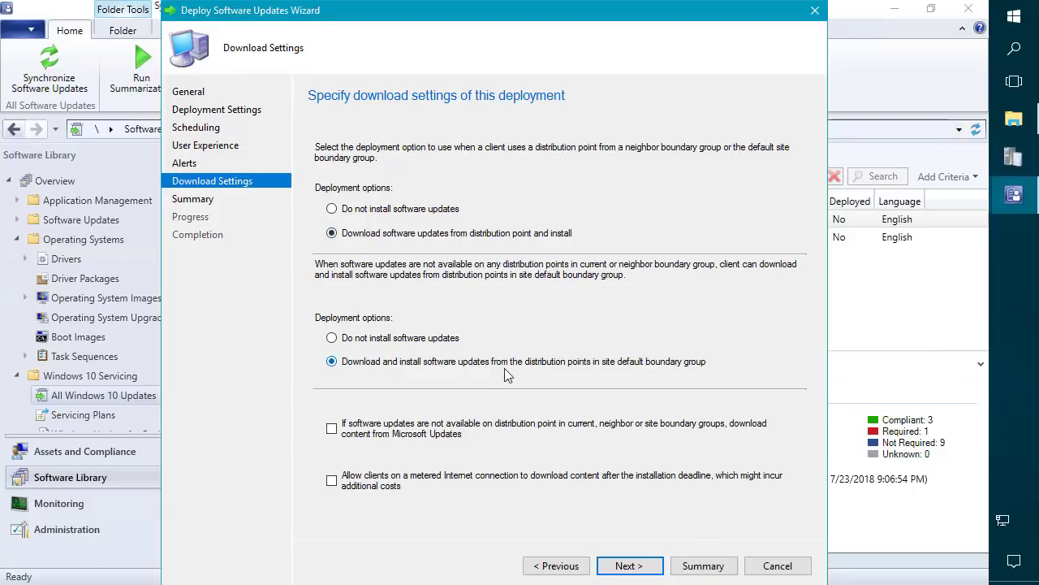
{"action": "left_click", "coordinate": [634, 568]}
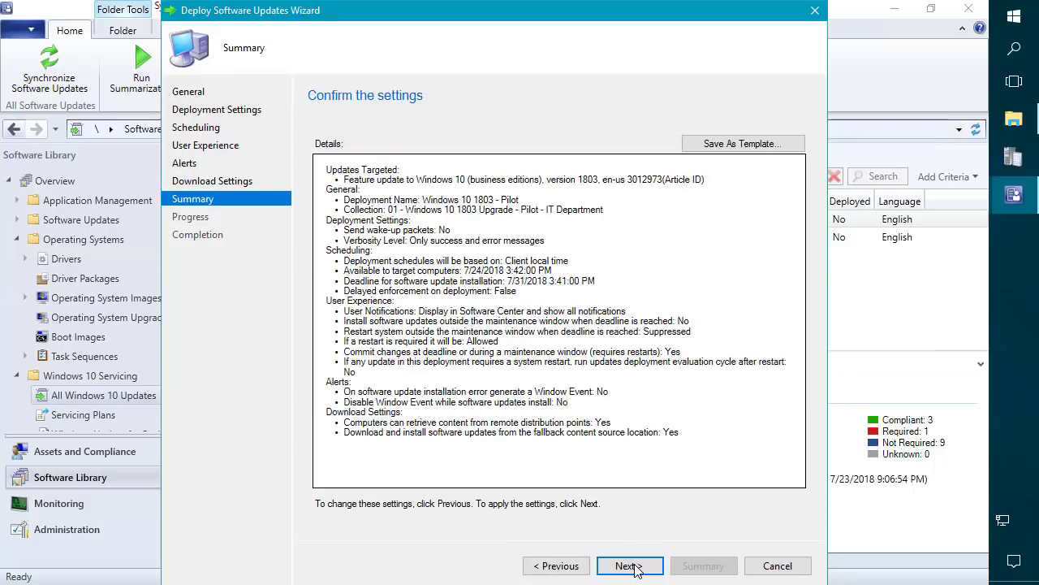
{"action": "left_click", "coordinate": [634, 567]}
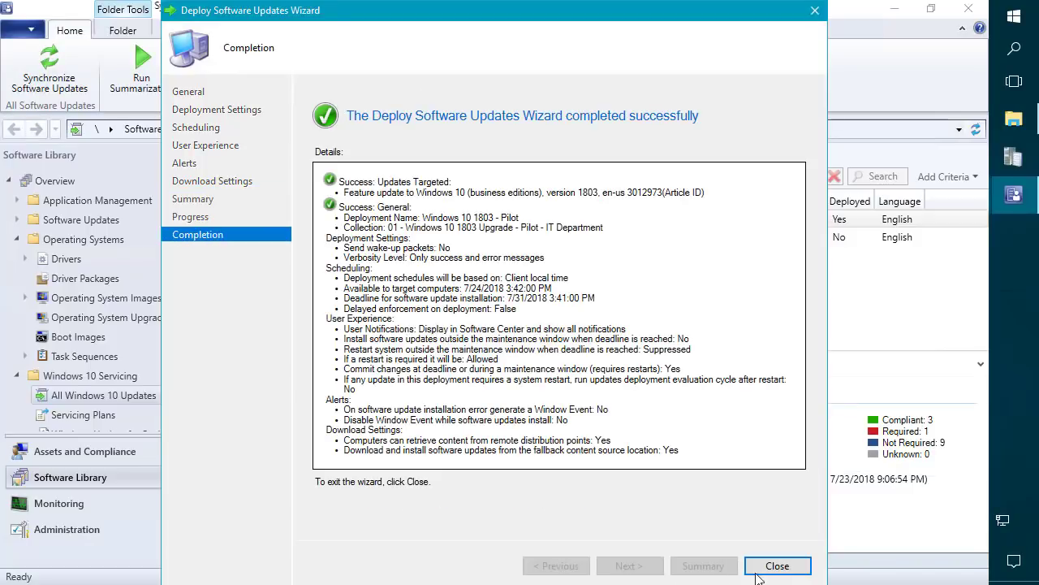
{"action": "left_click", "coordinate": [775, 568]}
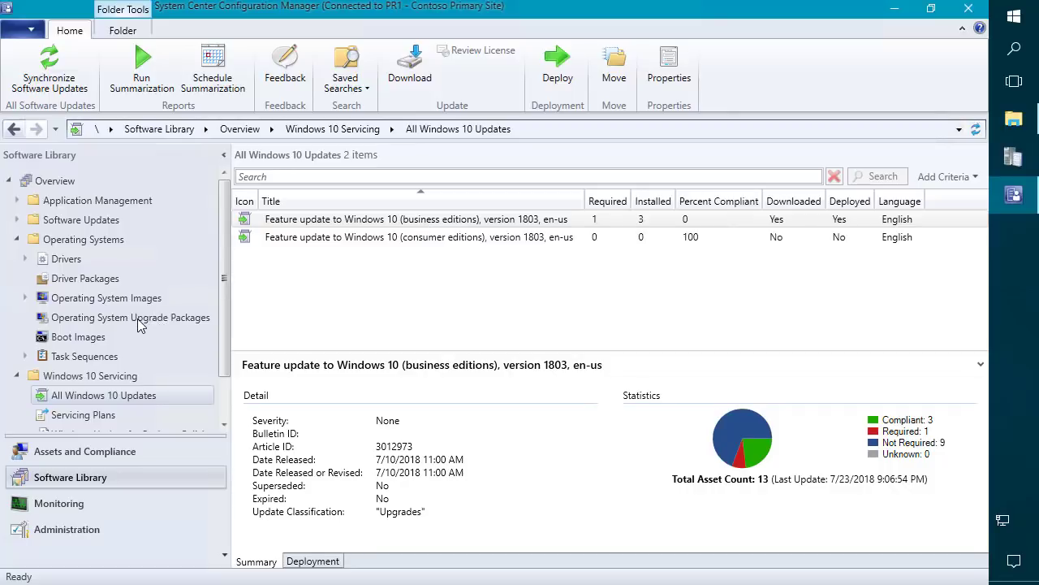
Show Operating System Upgrade Packages, then in File Explorer mount the Windows 10 business editions version 1803 ISO and select all its contents.
{"action": "left_click", "coordinate": [85, 319]}
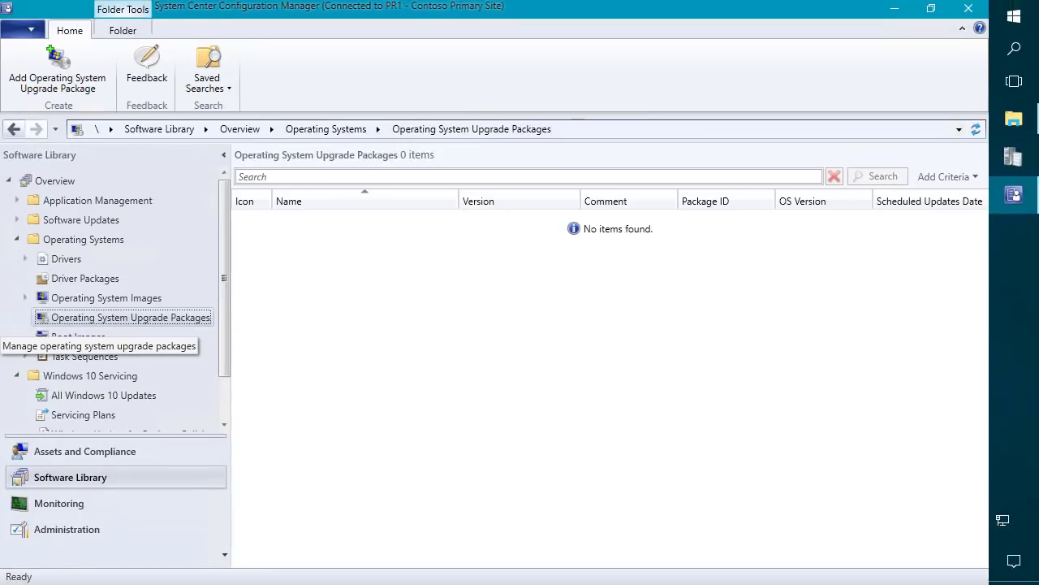
{"action": "left_click", "coordinate": [1012, 122]}
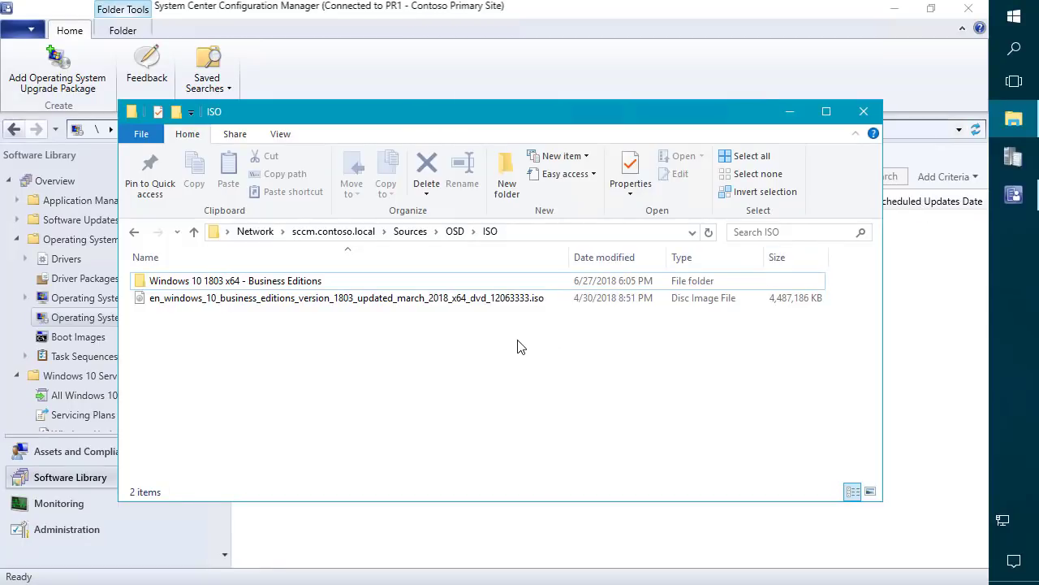
{"action": "left_click_drag", "start_coordinate": [380, 119], "coordinate": [502, 144]}
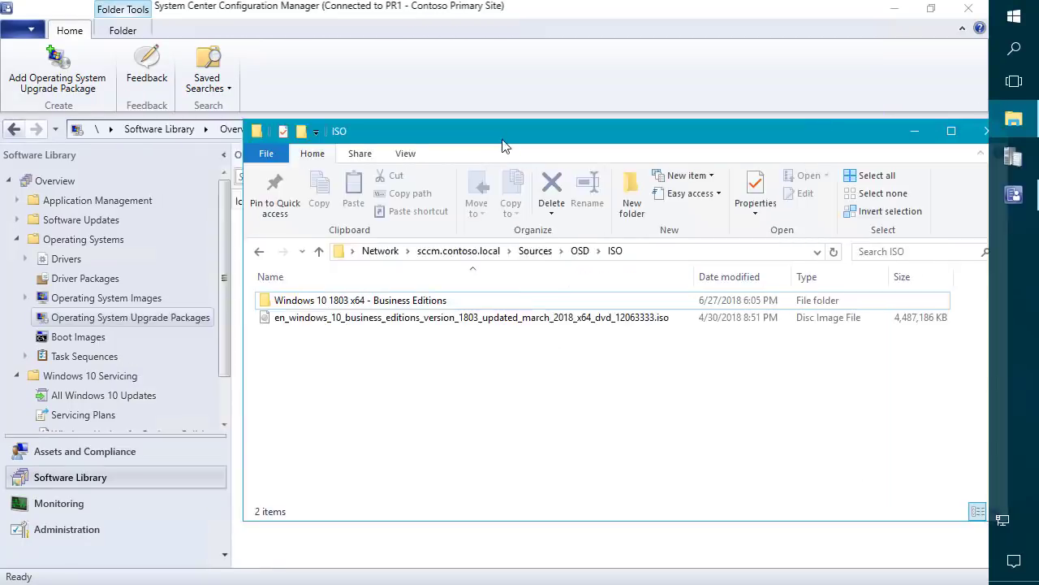
{"action": "left_click", "coordinate": [362, 319]}
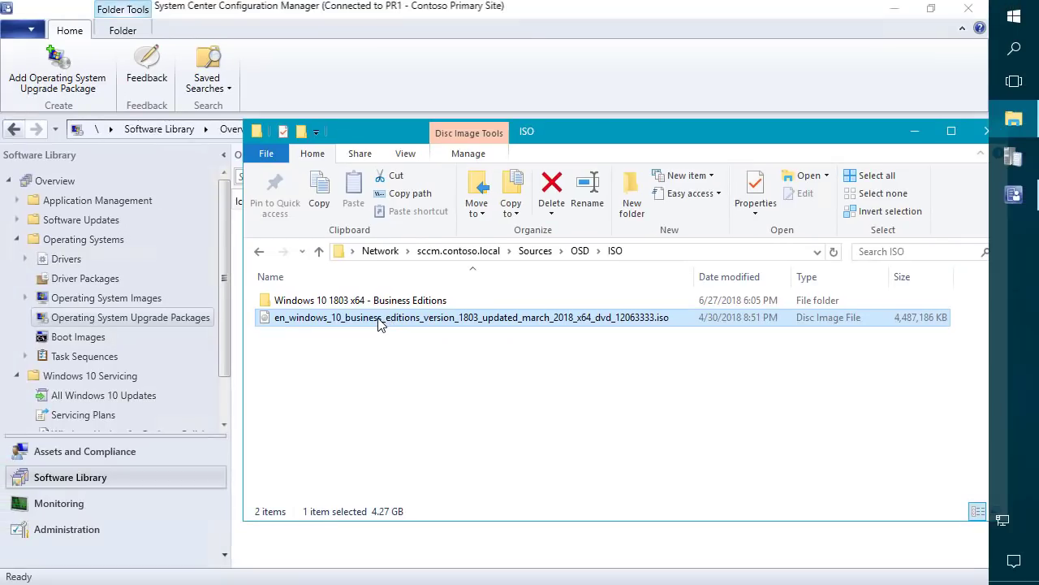
{"action": "double_click", "coordinate": [379, 322]}
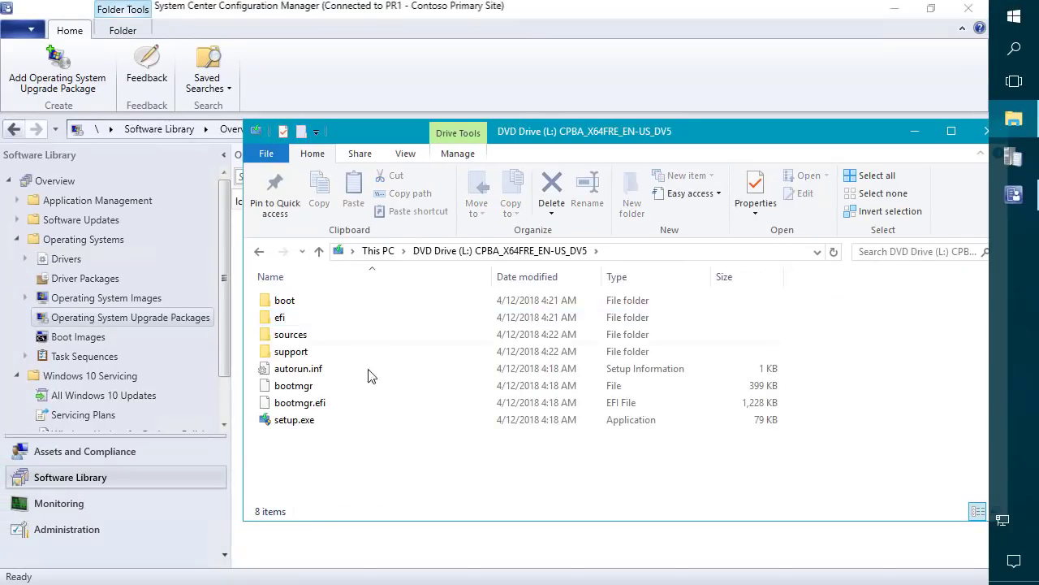
{"action": "left_click_drag", "start_coordinate": [367, 458], "coordinate": [404, 263]}
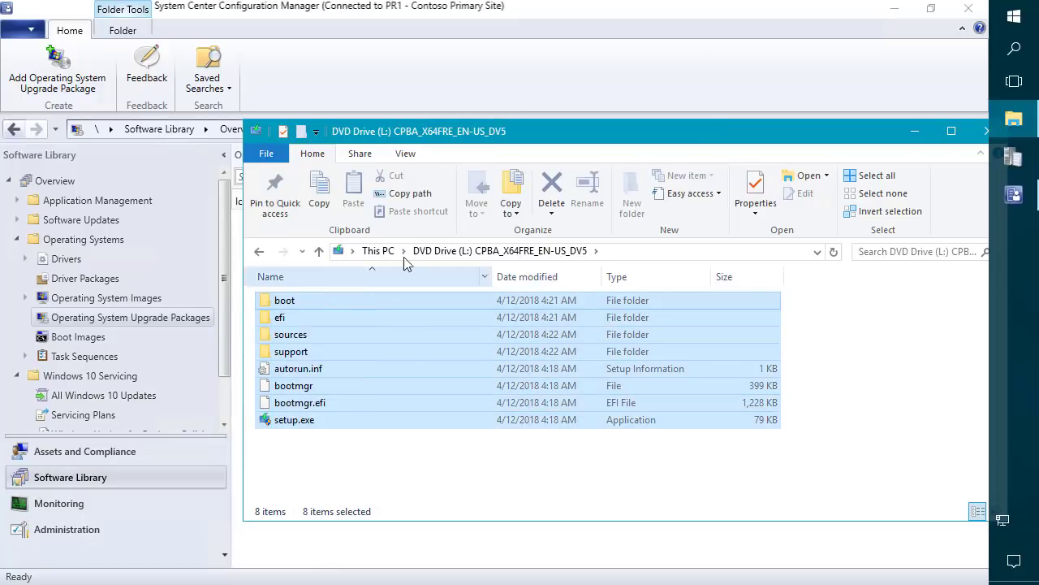
Return to the ISO share, open the "Windows 10 1803 x64 - Business Editions" folder, and check its network path and extracted files.
{"action": "left_click", "coordinate": [259, 251]}
{"action": "left_click", "coordinate": [329, 301]}
{"action": "left_click", "coordinate": [677, 251]}
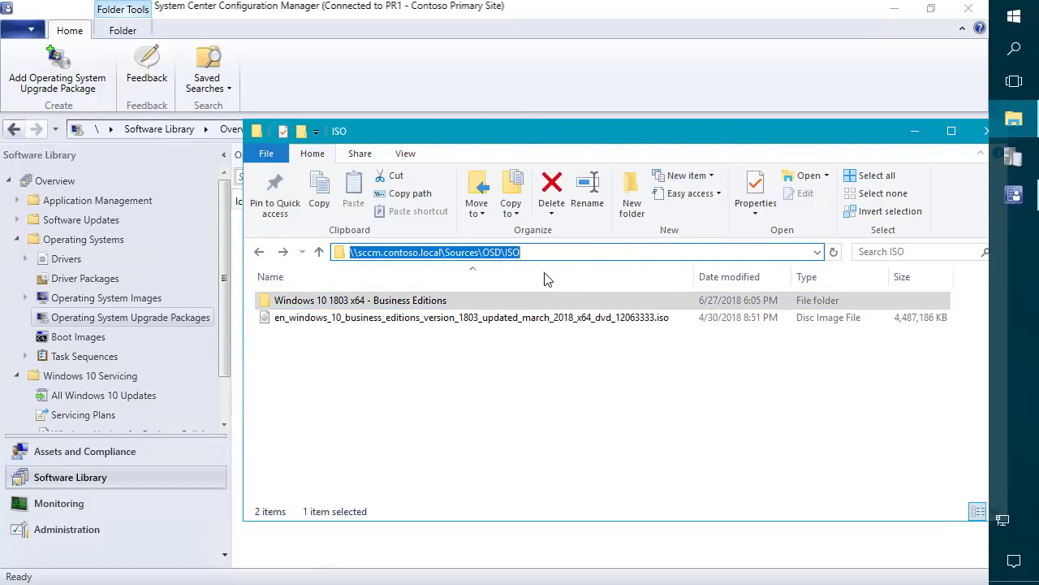
{"action": "double_click", "coordinate": [347, 301]}
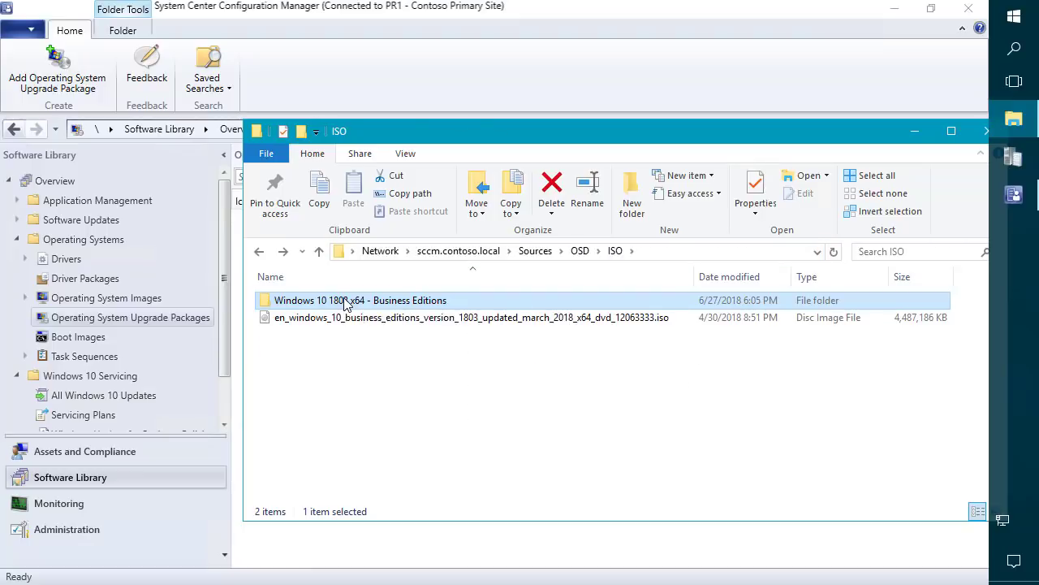
{"action": "left_click", "coordinate": [786, 253]}
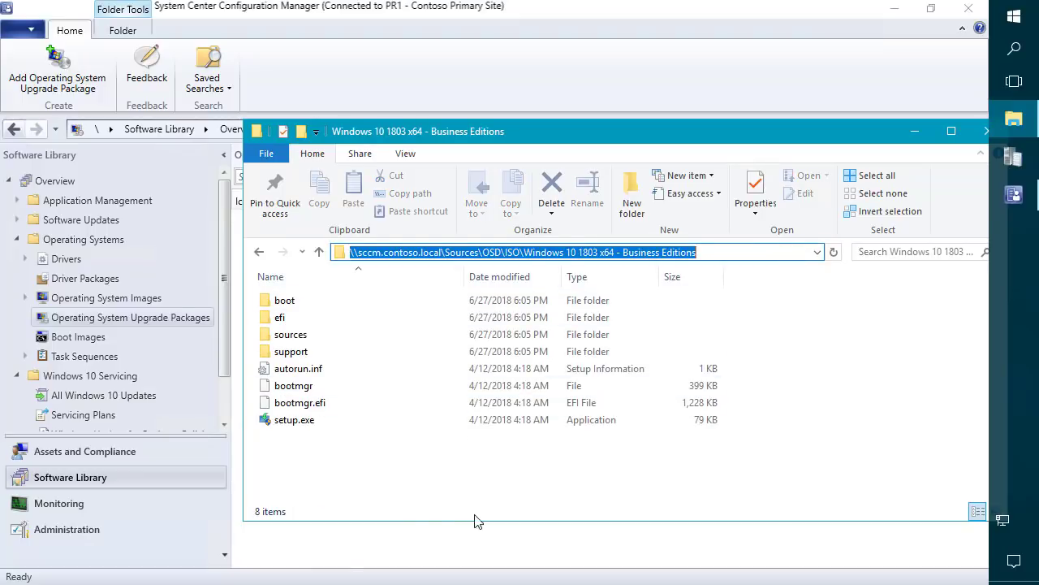
{"action": "left_click", "coordinate": [373, 479]}
{"action": "left_click_drag", "start_coordinate": [364, 463], "coordinate": [249, 268]}
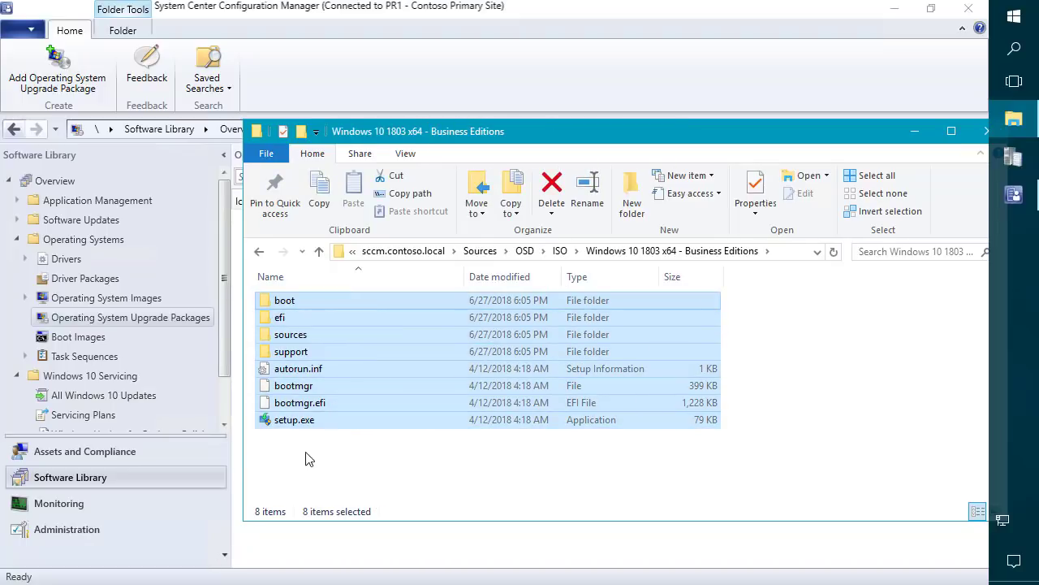
Locate install.wim in the sources subfolder of the extracted Windows 10 1803 files, and return to the parent folder.
{"action": "left_click", "coordinate": [295, 422]}
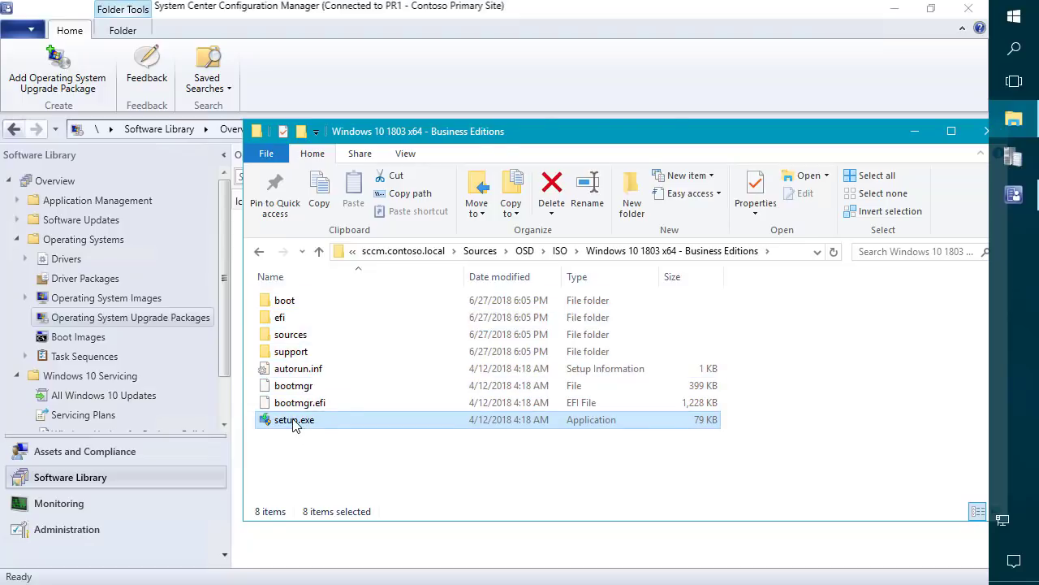
{"action": "double_click", "coordinate": [299, 336]}
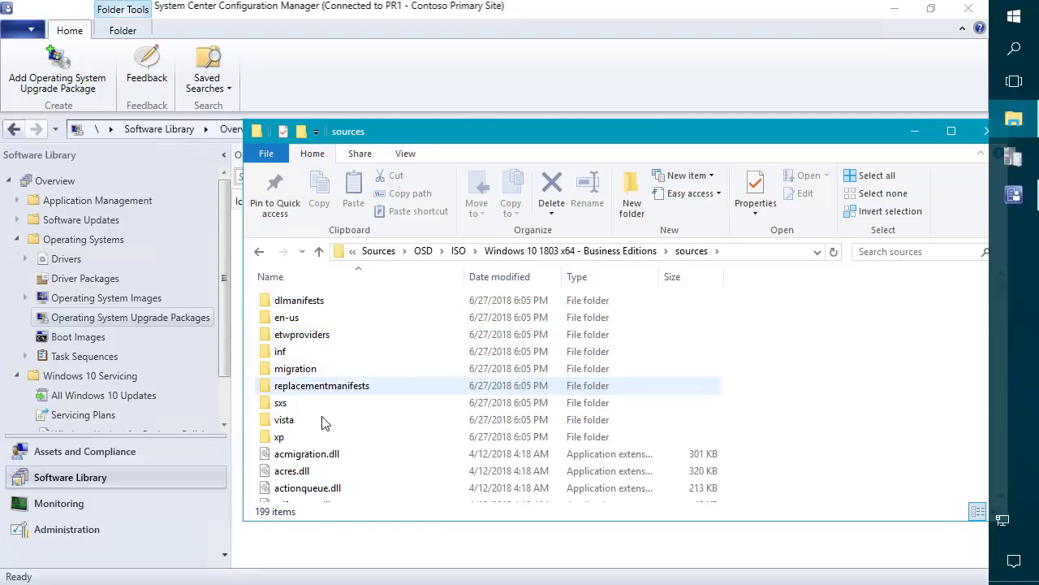
{"action": "left_click", "coordinate": [322, 458]}
{"action": "type", "text": "ins"}
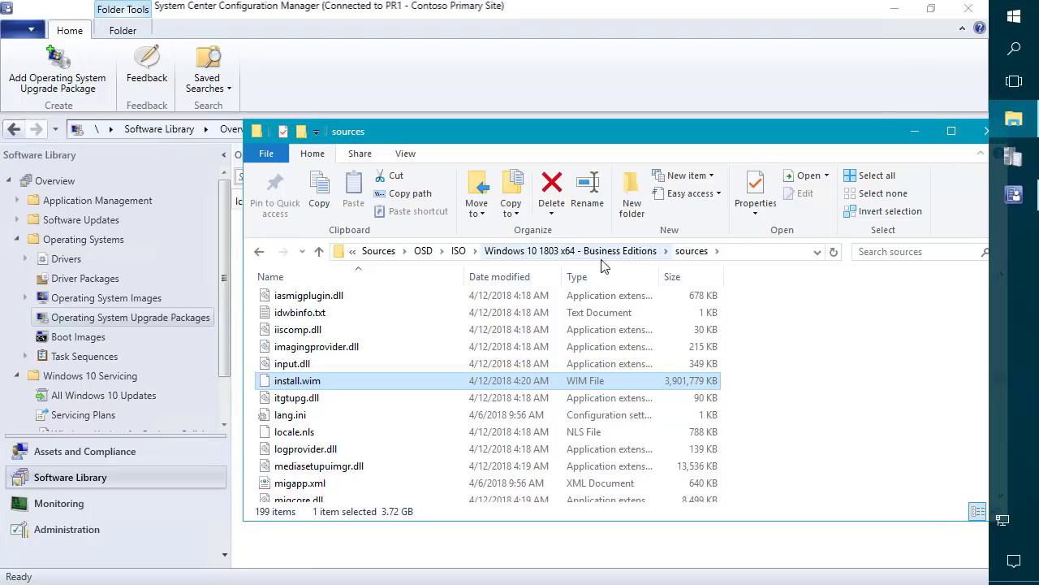
{"action": "left_click", "coordinate": [633, 252]}
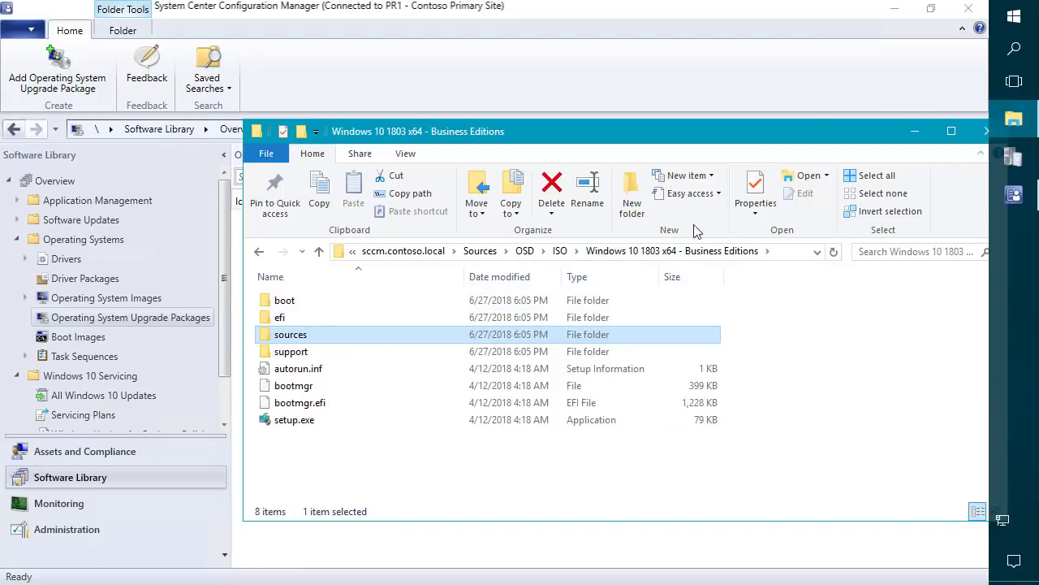
Check the properties of the "Windows 10 1803 x64 - Business Editions" folder and return to the Operating System Upgrade Packages list.
{"action": "left_click", "coordinate": [560, 251]}
{"action": "right_click", "coordinate": [311, 302]}
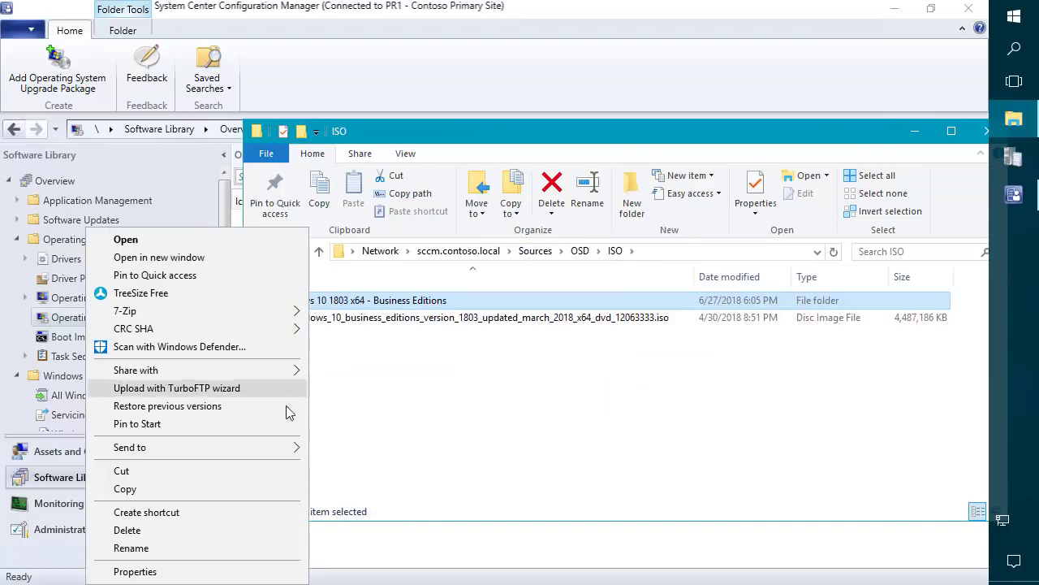
{"action": "left_click", "coordinate": [244, 570]}
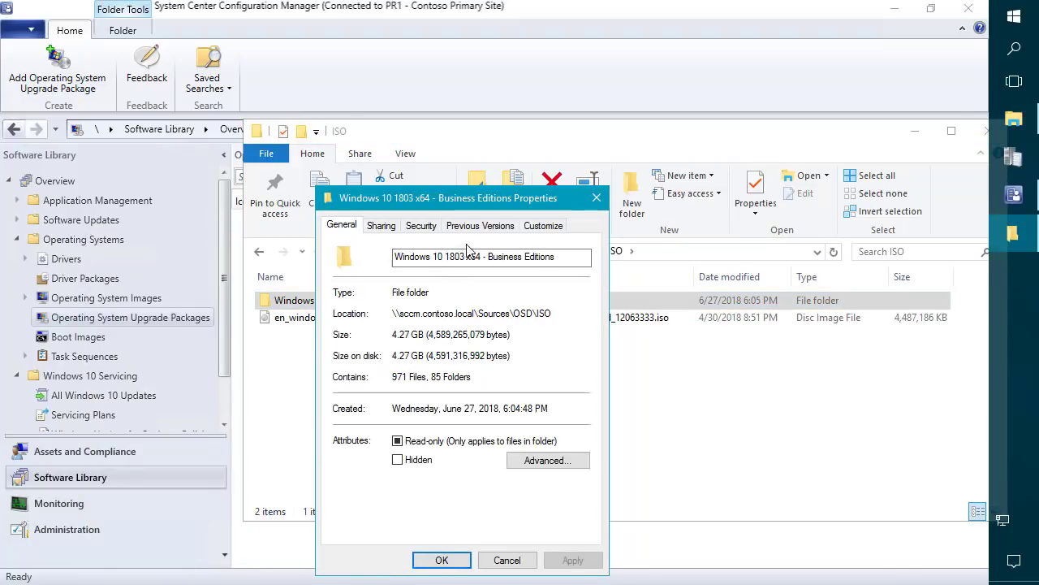
{"action": "left_click", "coordinate": [597, 197]}
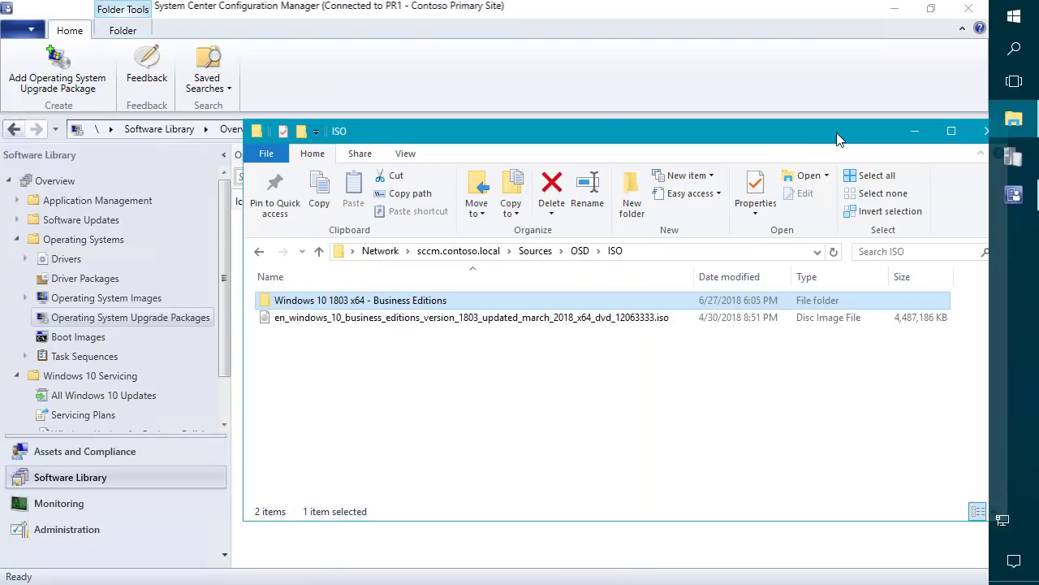
{"action": "left_click", "coordinate": [919, 134]}
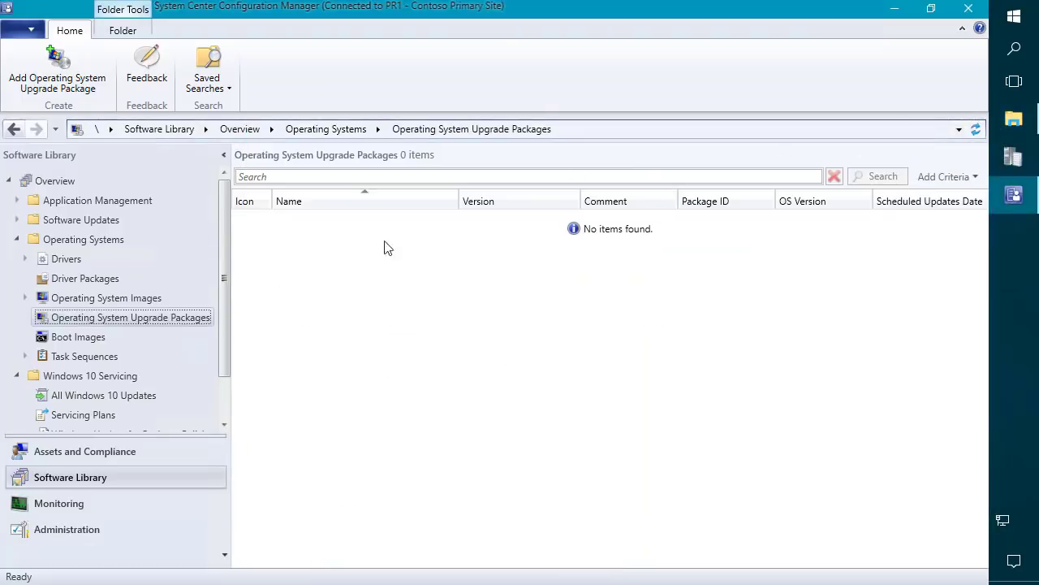
Start an operating system upgrade package from \\sccm.contoso.local\Sources\OSD\ISO\Windows 10 1803 x64 - Business Editions, with architecture x64 and language English (United States).
{"action": "right_click", "coordinate": [141, 318]}
{"action": "left_click", "coordinate": [174, 329]}
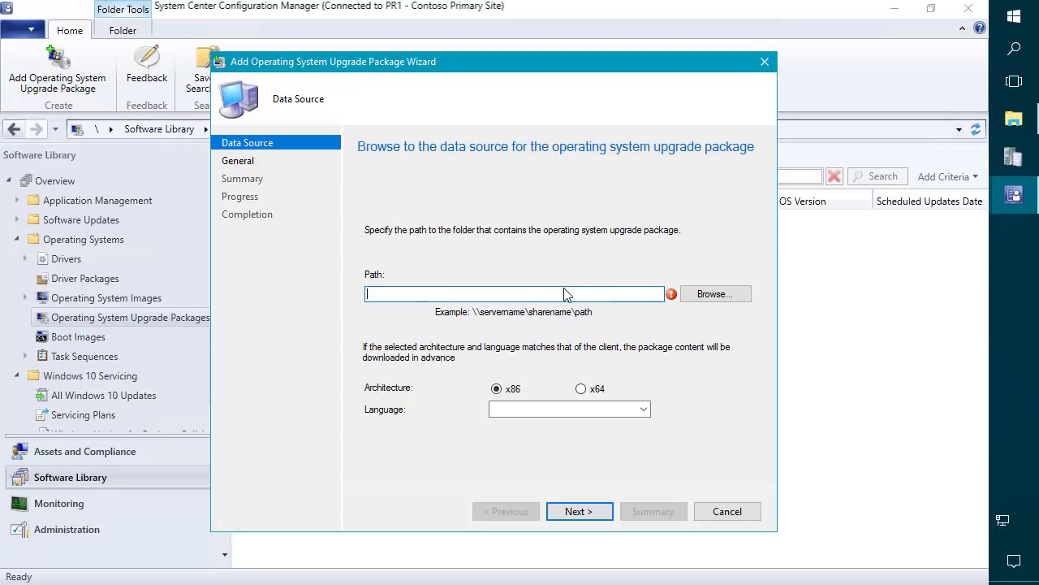
{"action": "key", "text": "ctrl+v"}
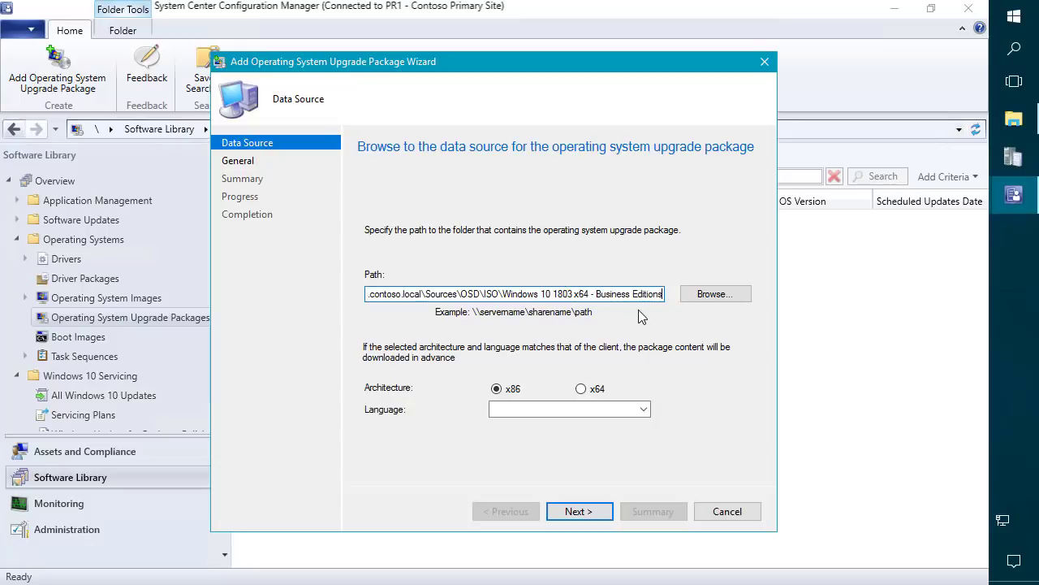
{"action": "left_click", "coordinate": [580, 389]}
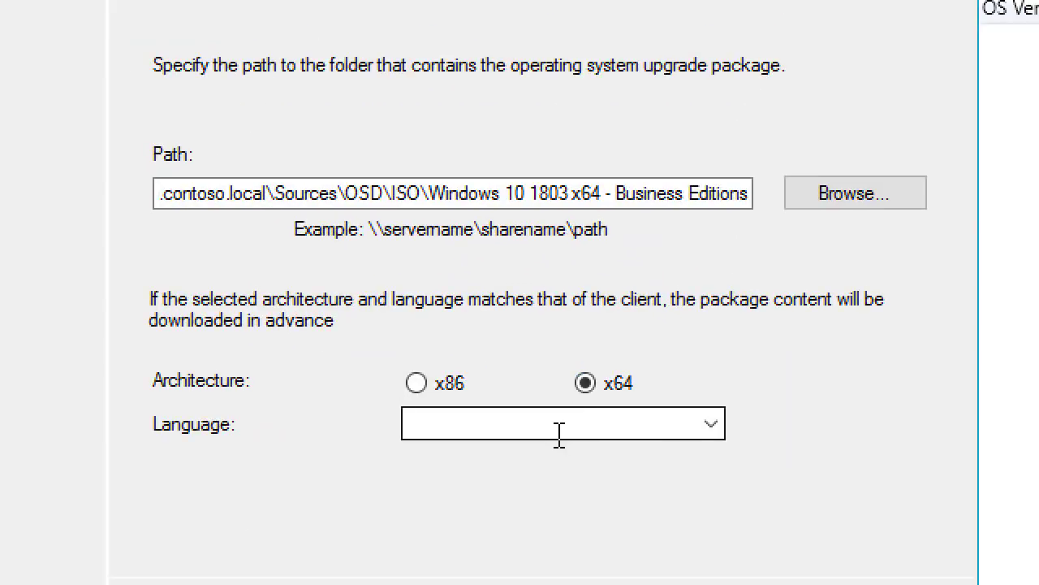
{"action": "left_click", "coordinate": [566, 413]}
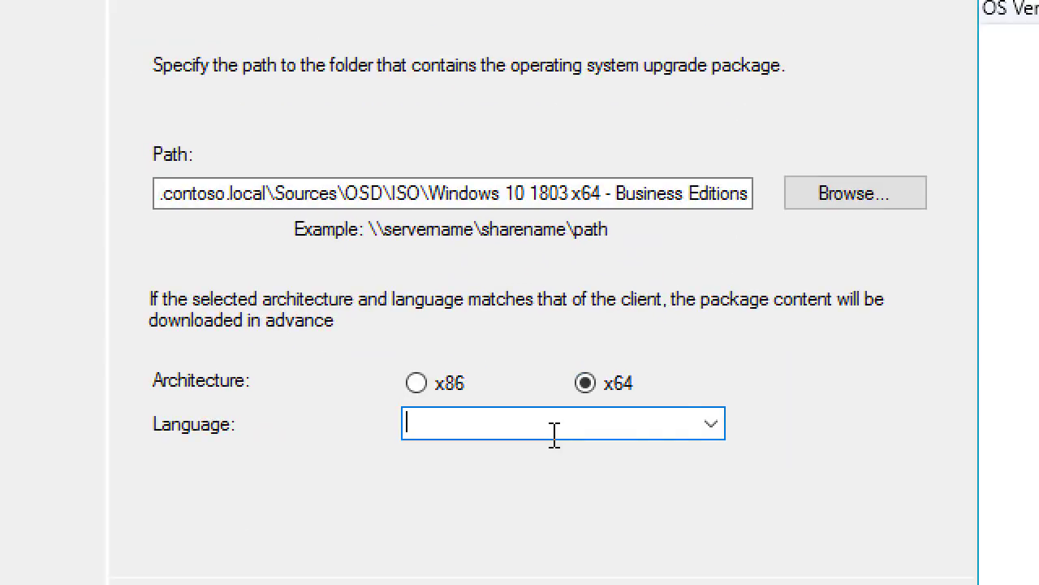
{"action": "left_click", "coordinate": [722, 424]}
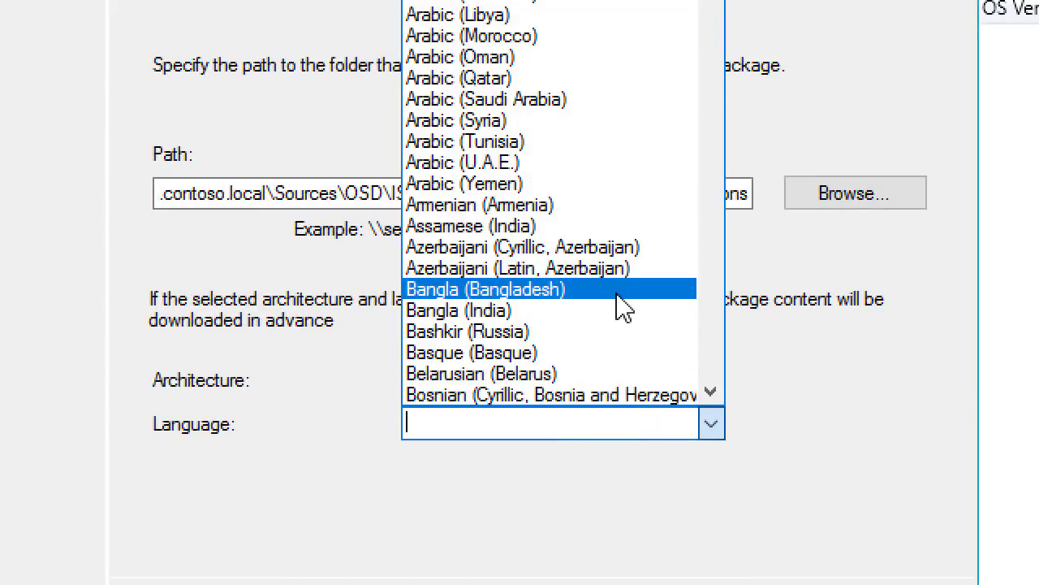
{"action": "type", "text": "en"}
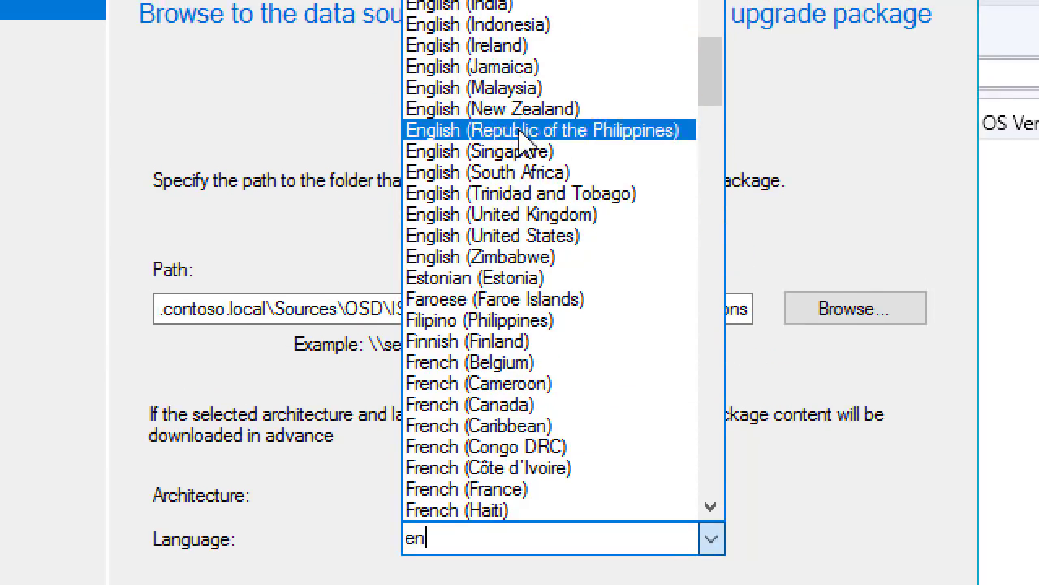
{"action": "left_click", "coordinate": [532, 239]}
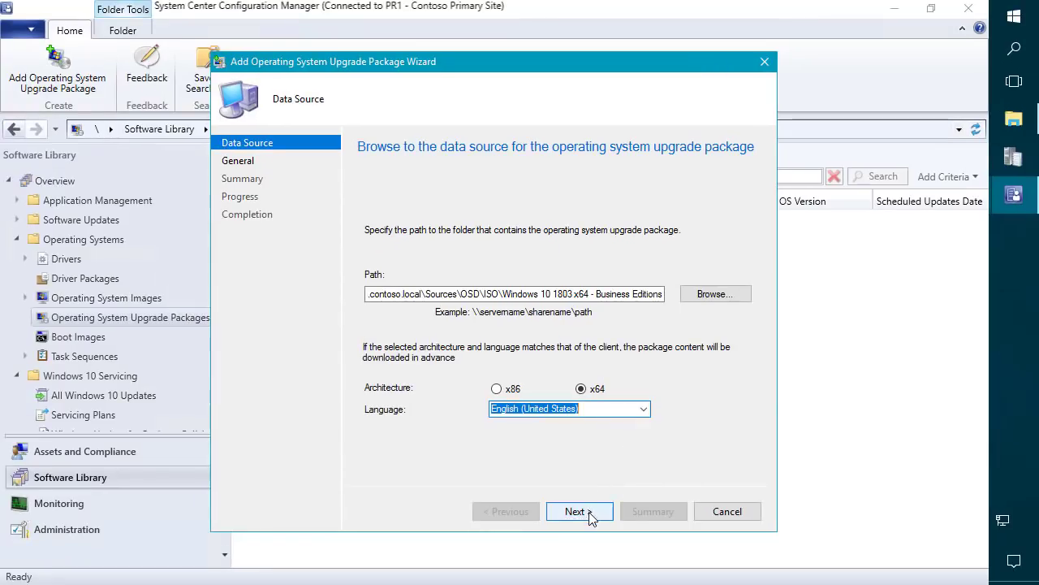
{"action": "left_click", "coordinate": [587, 511]}
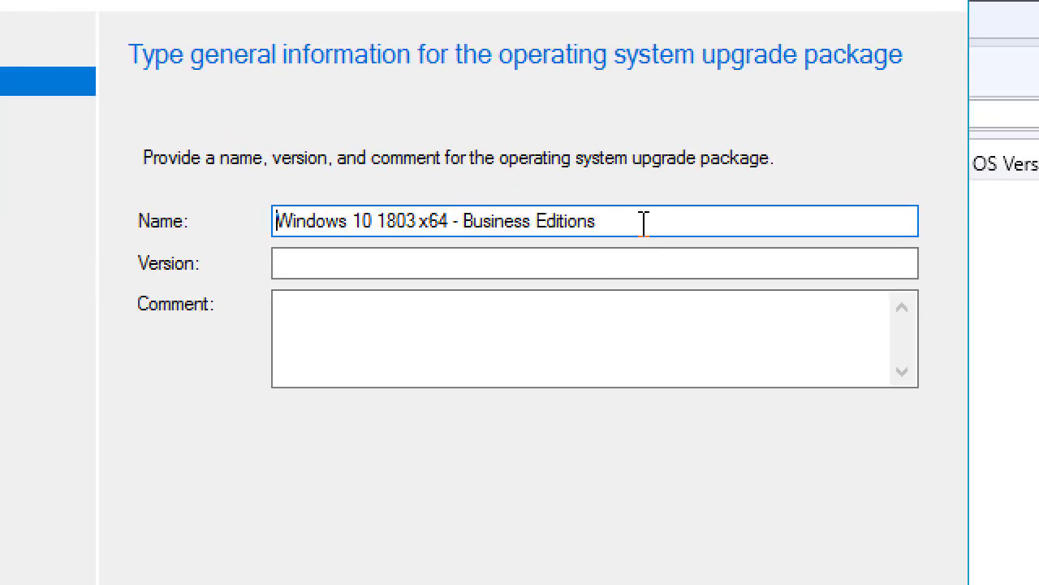
Keep the package name "Windows 10 1803 x64 - Business Editions", set its version to 1803, and finish creating the upgrade package.
{"action": "left_click_drag", "start_coordinate": [614, 232], "coordinate": [480, 229]}
{"action": "left_click_drag", "start_coordinate": [374, 219], "coordinate": [447, 215]}
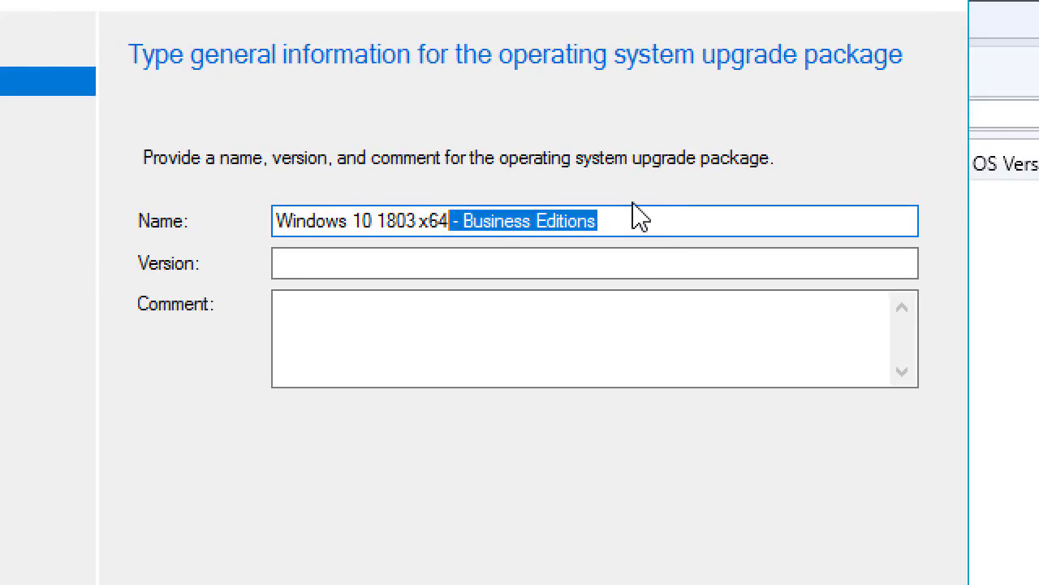
{"action": "left_click", "coordinate": [493, 263]}
{"action": "type", "text": "1803"}
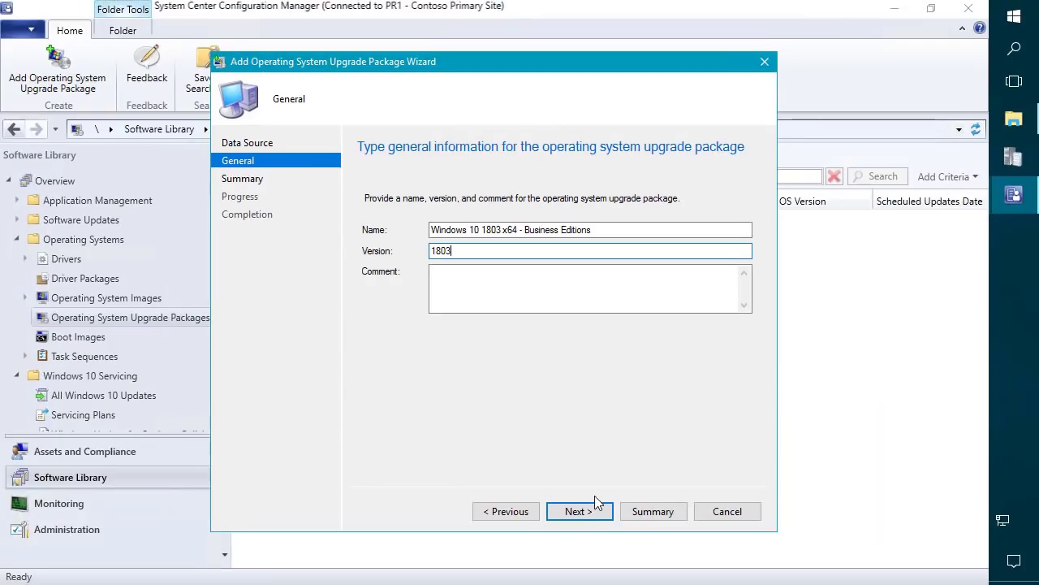
{"action": "left_click", "coordinate": [579, 510]}
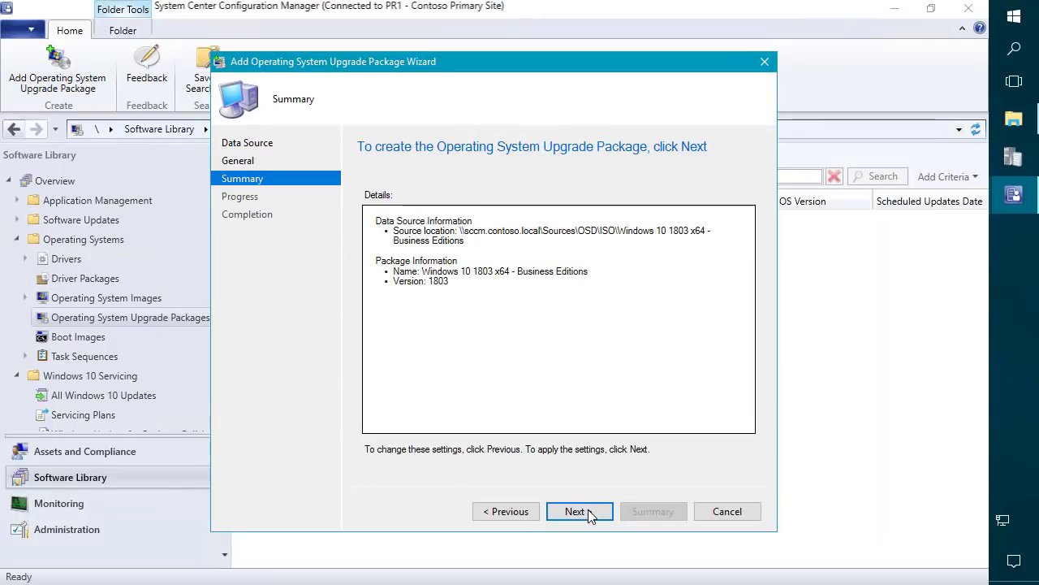
{"action": "left_click", "coordinate": [576, 511]}
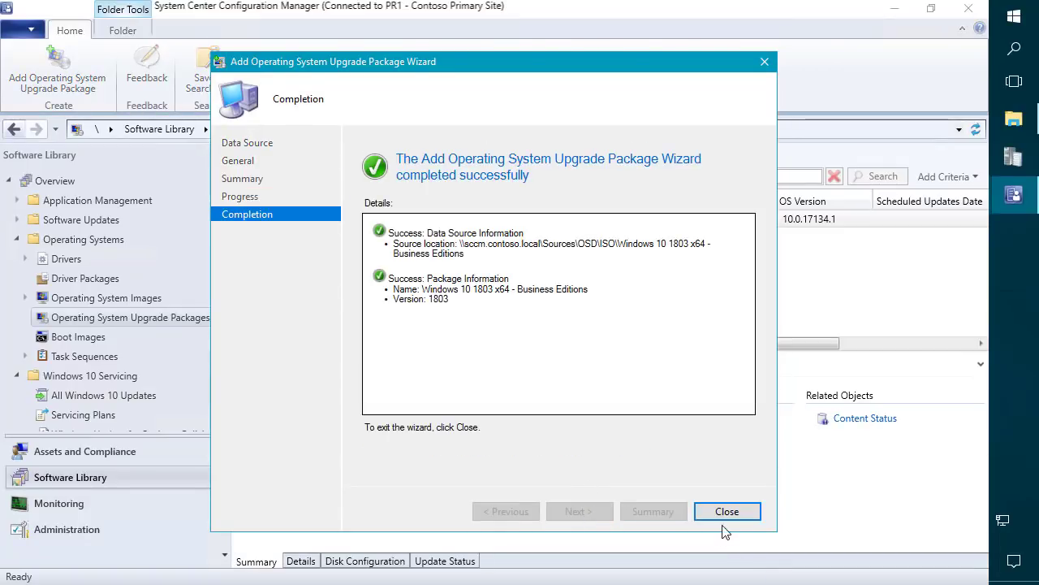
{"action": "left_click", "coordinate": [722, 516]}
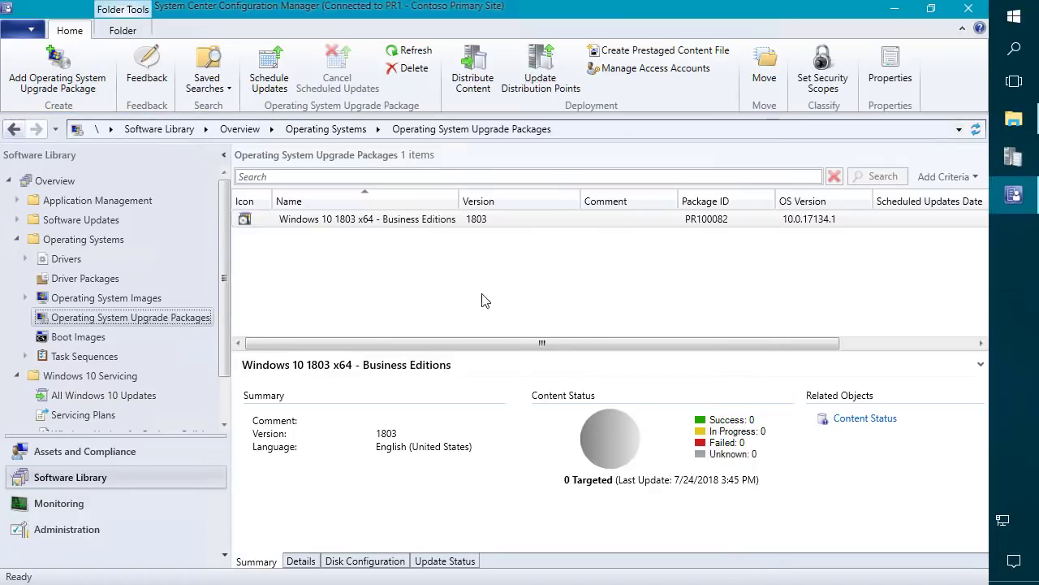
Distribute the Windows 10 1803 x64 - Business Editions upgrade package to the SCCM.CONTOSO.LOCAL distribution point.
{"action": "left_click", "coordinate": [395, 220]}
{"action": "right_click", "coordinate": [397, 222]}
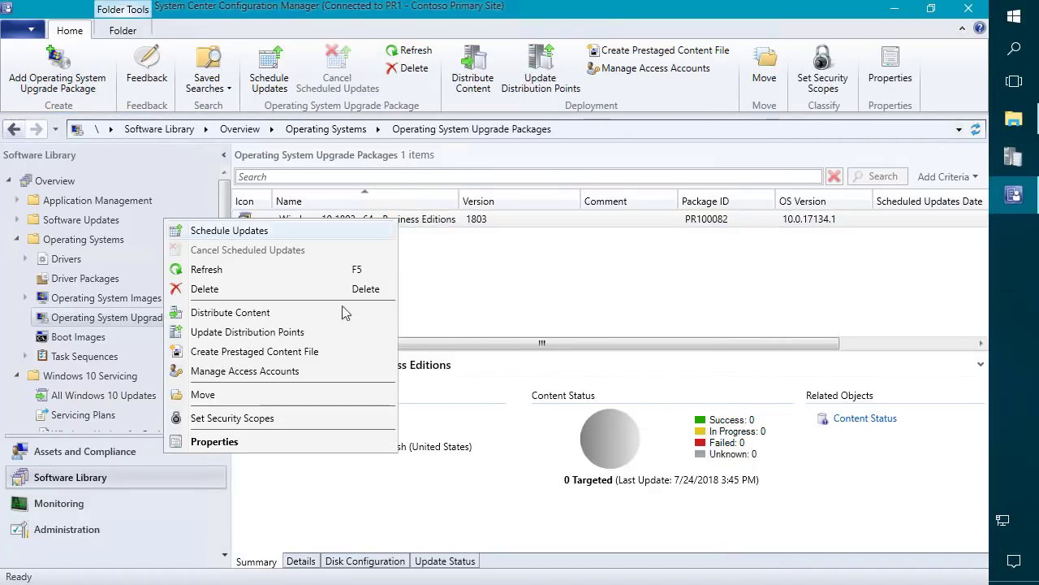
{"action": "left_click", "coordinate": [280, 313]}
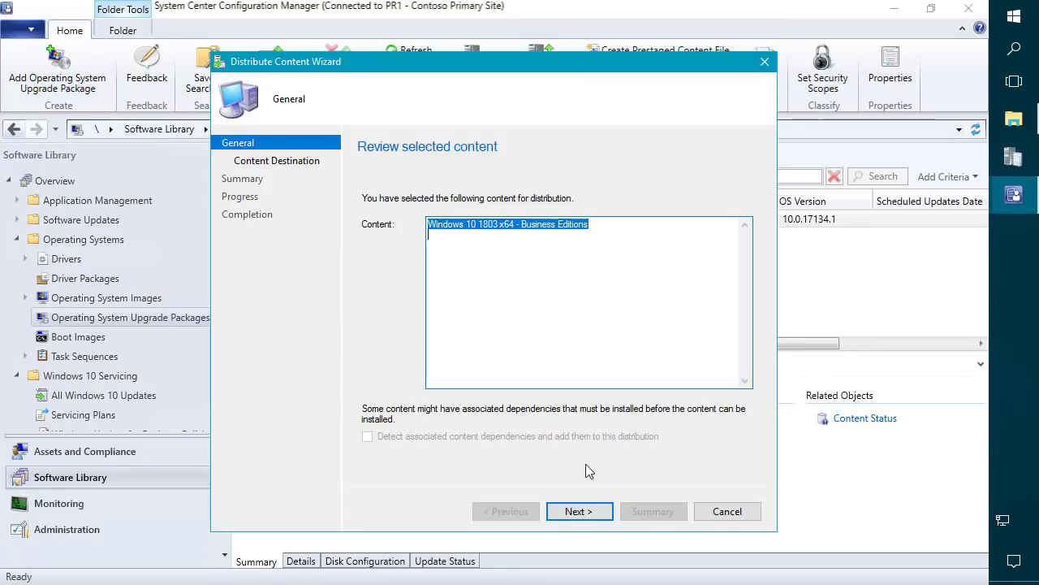
{"action": "left_click", "coordinate": [579, 511]}
{"action": "left_click", "coordinate": [713, 265]}
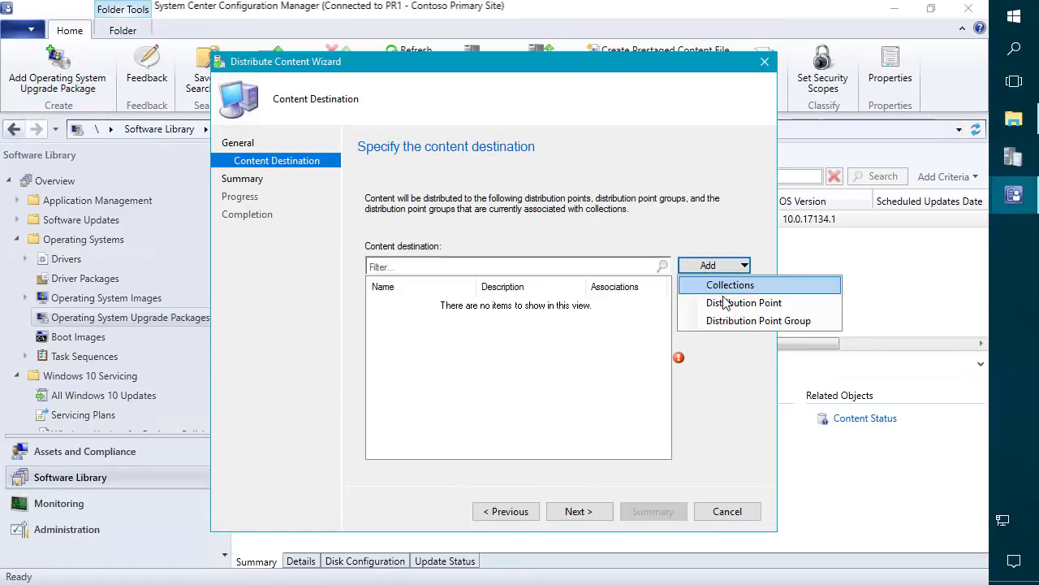
{"action": "left_click", "coordinate": [728, 305]}
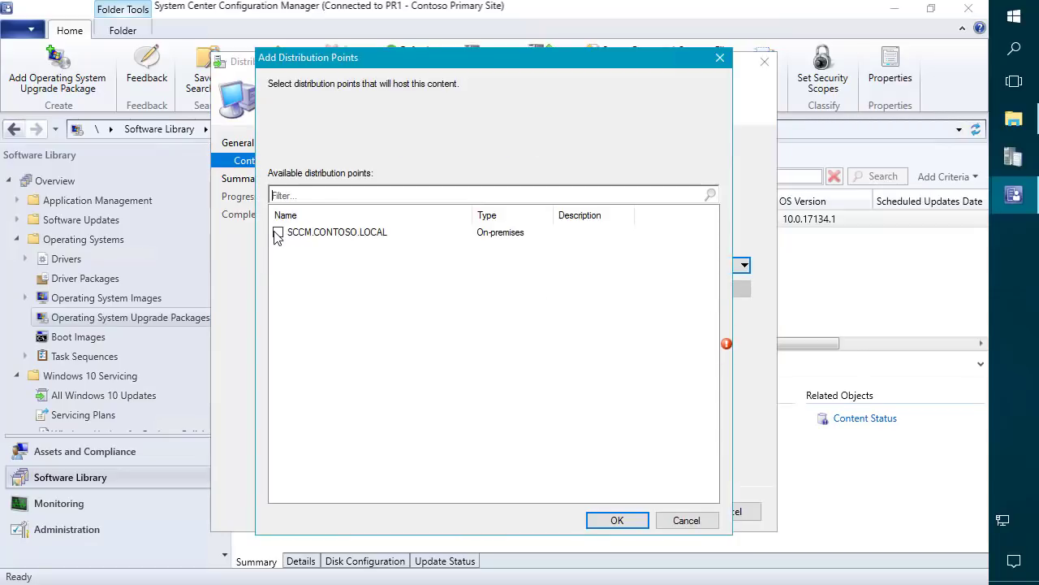
{"action": "left_click", "coordinate": [278, 233]}
{"action": "left_click", "coordinate": [619, 521]}
{"action": "left_click", "coordinate": [605, 514]}
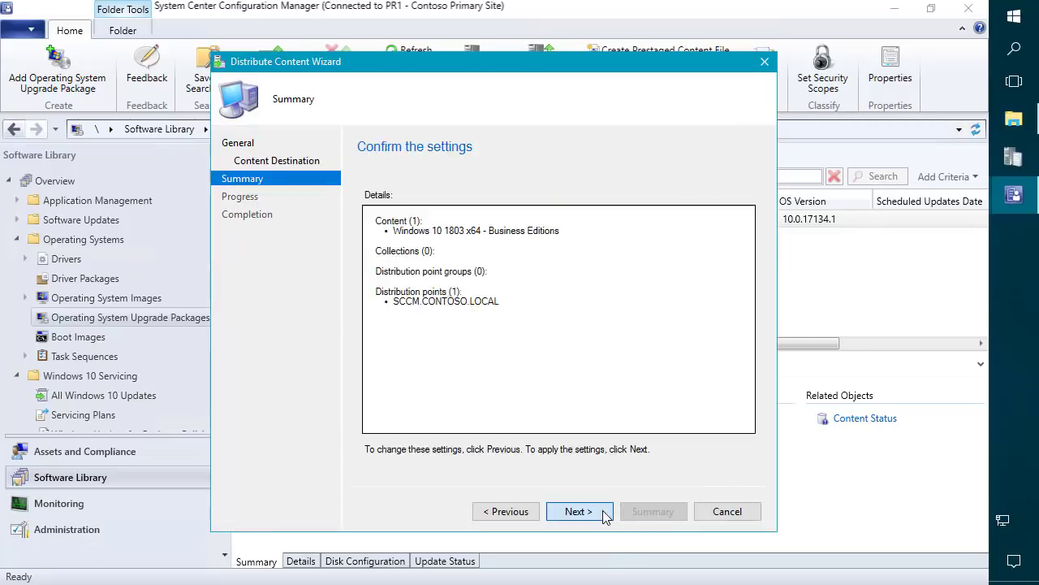
{"action": "left_click", "coordinate": [605, 512]}
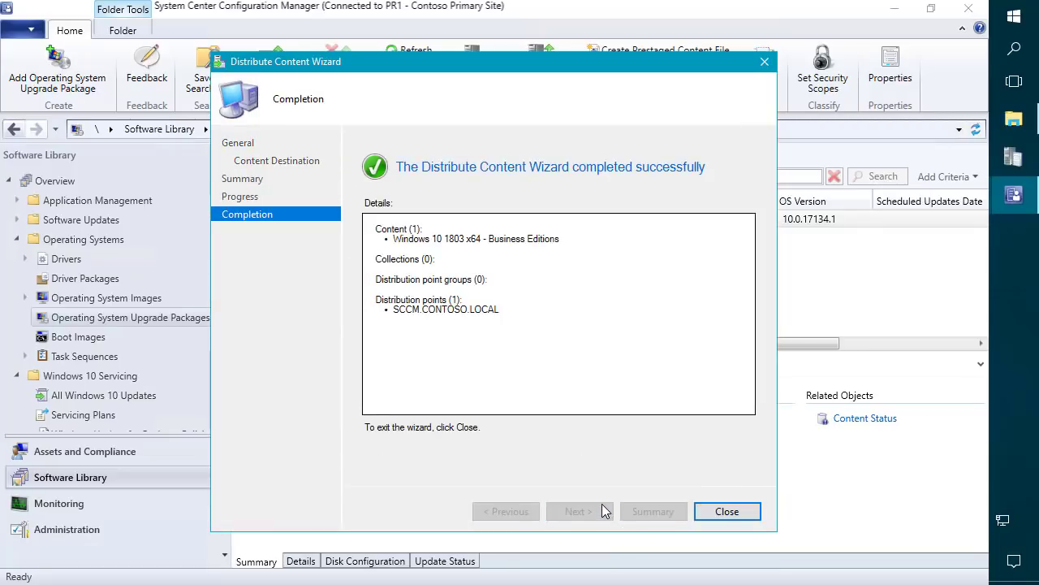
{"action": "left_click", "coordinate": [716, 517]}
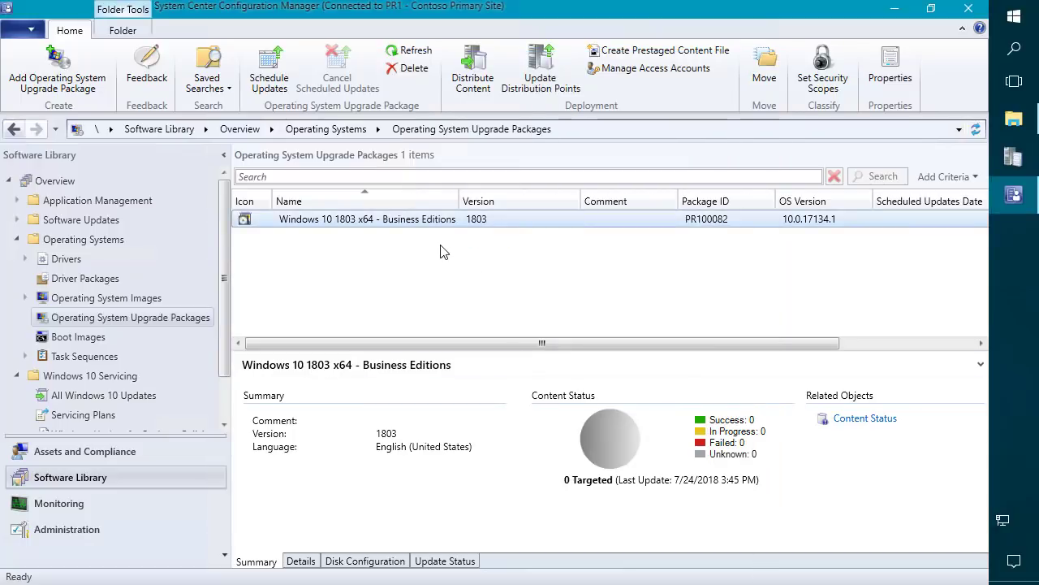
Review the software updates that can be scheduled for the Windows 10 1803 upgrade package, widening the title column, and exit without scheduling any.
{"action": "left_click", "coordinate": [398, 215]}
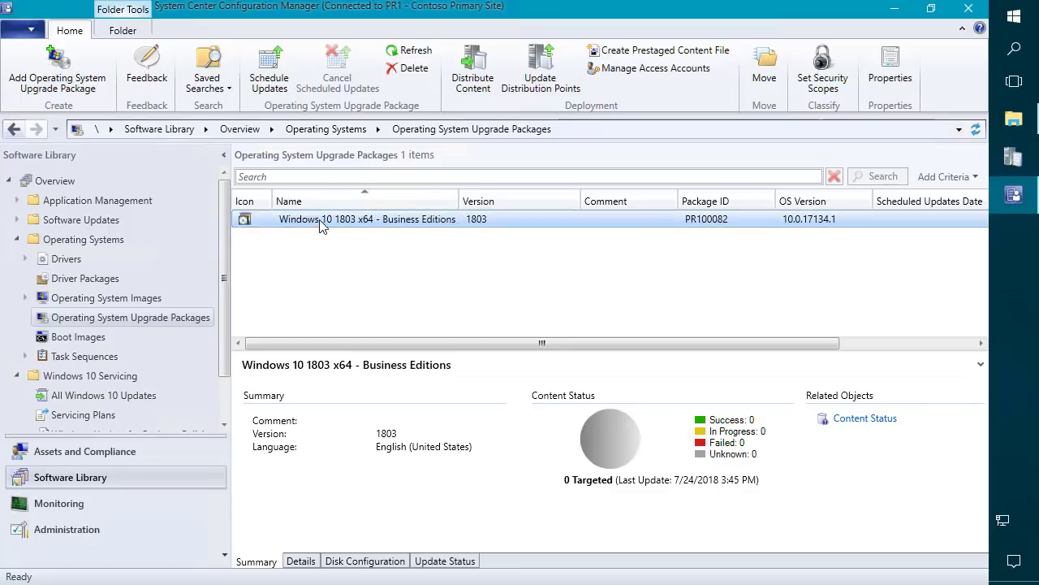
{"action": "left_click", "coordinate": [274, 70]}
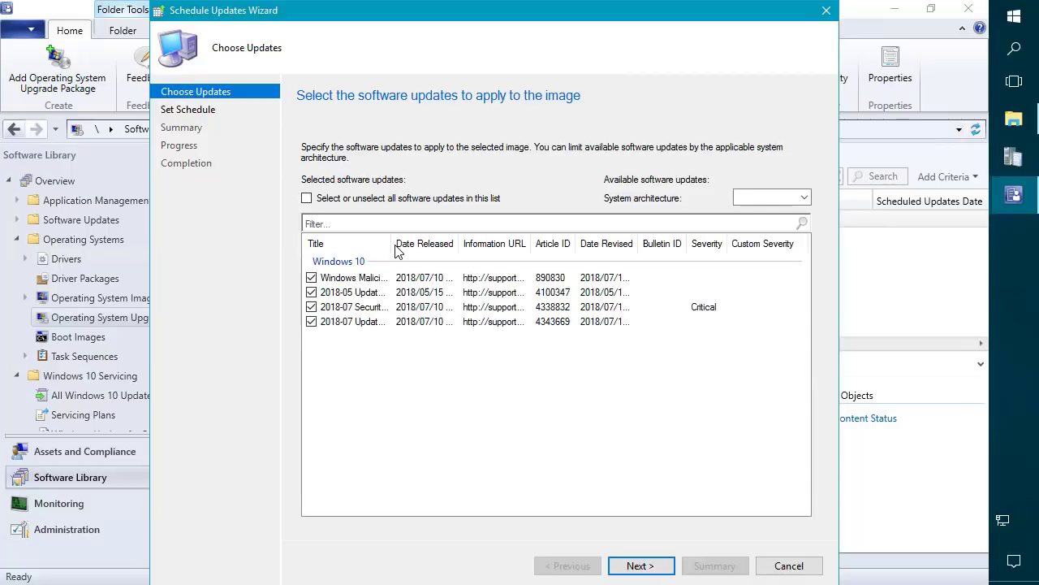
{"action": "left_click_drag", "start_coordinate": [393, 248], "coordinate": [486, 248]}
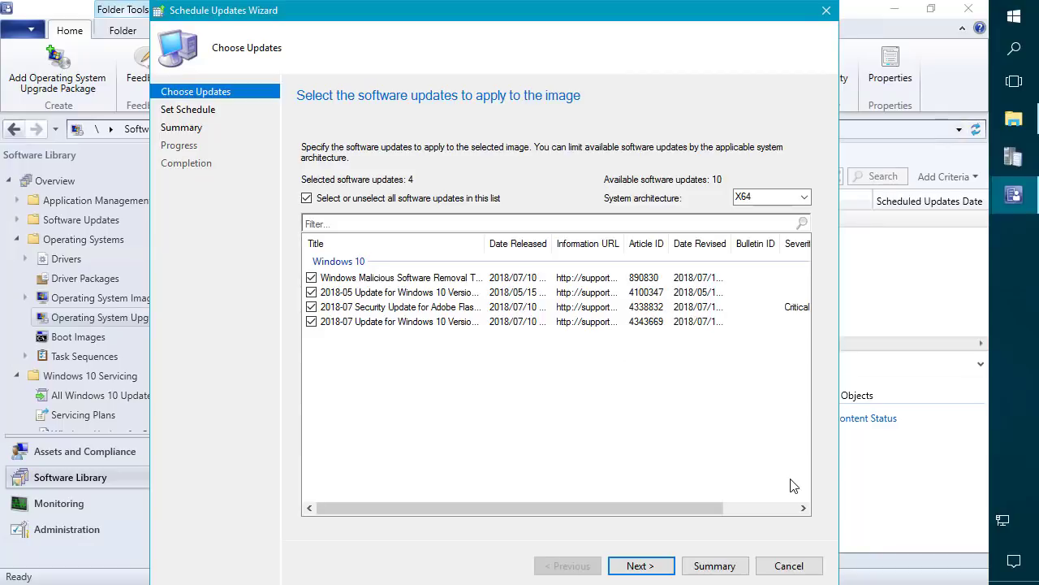
{"action": "left_click_drag", "start_coordinate": [485, 244], "coordinate": [550, 255]}
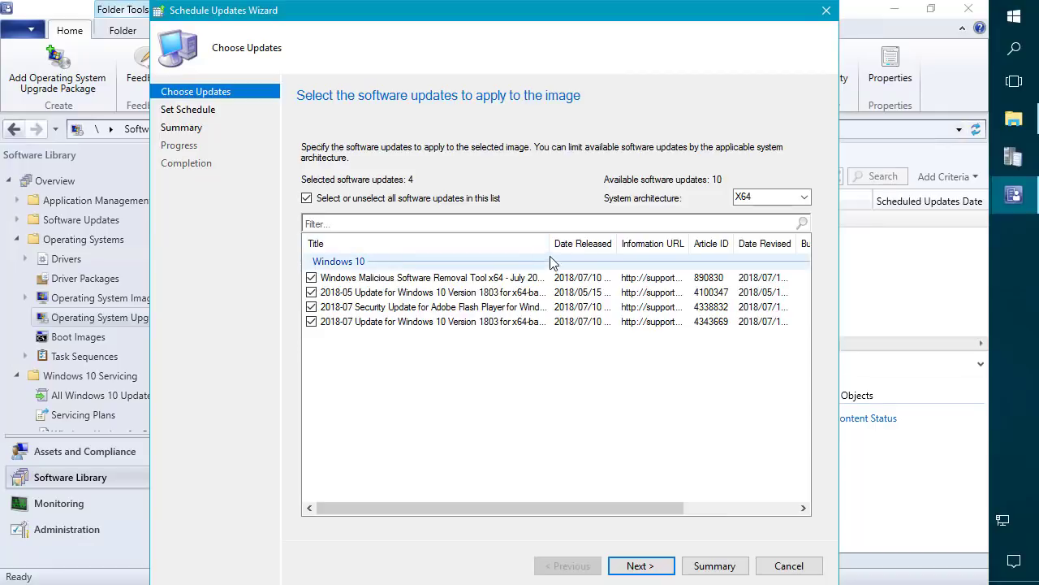
{"action": "left_click", "coordinate": [776, 567]}
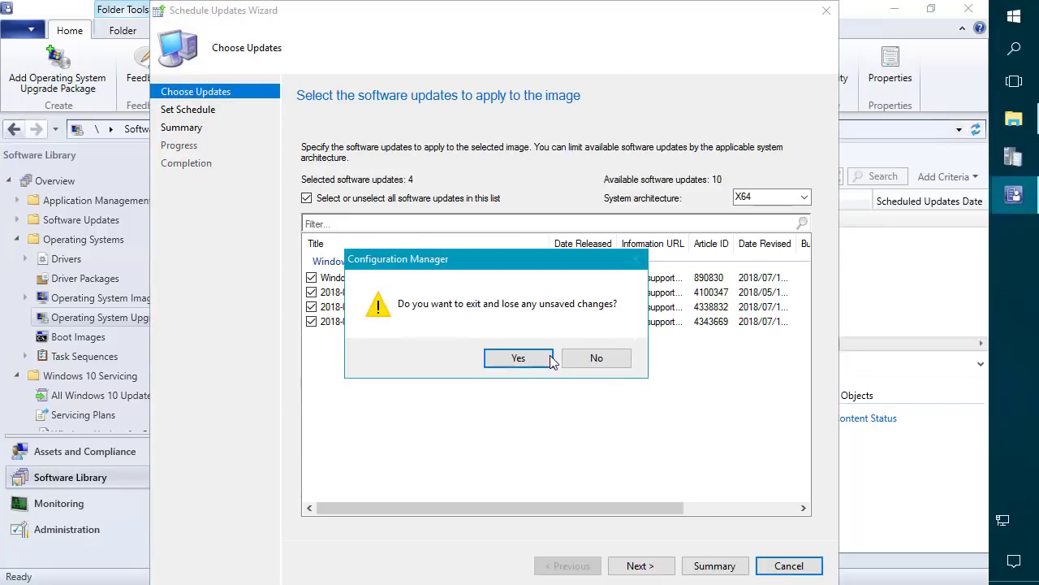
{"action": "left_click", "coordinate": [543, 365]}
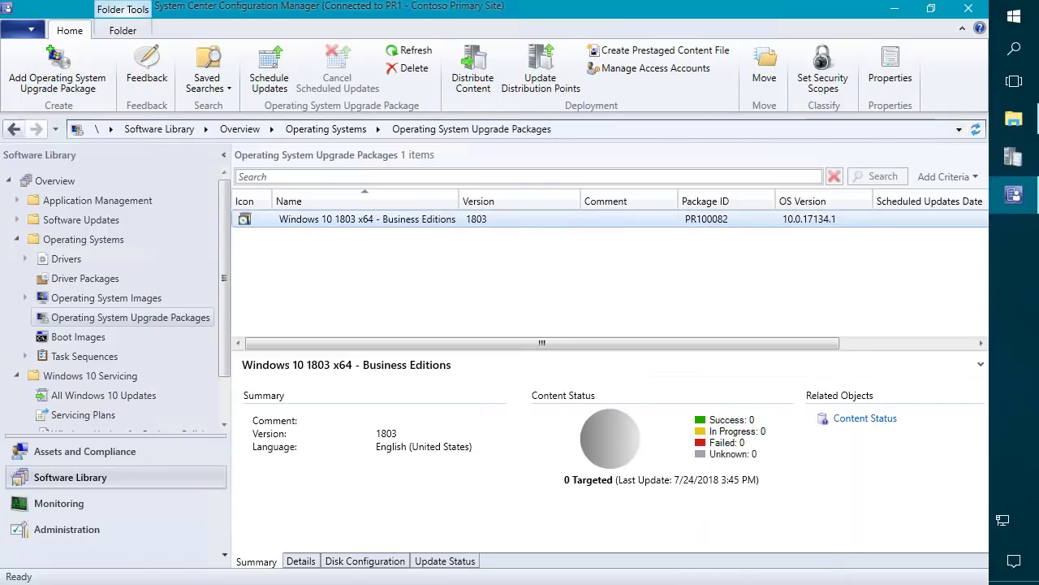
{"action": "left_click", "coordinate": [444, 226]}
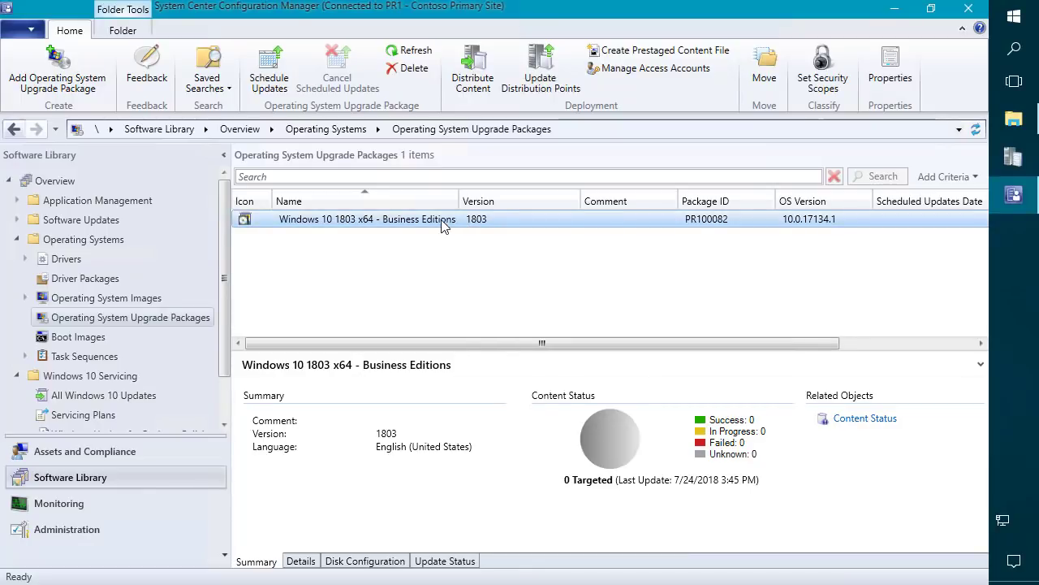
Start a new task sequence that upgrades an operating system from an upgrade package, and name it "Windows 10 x64 1803 Upgrade".
{"action": "left_click", "coordinate": [97, 360]}
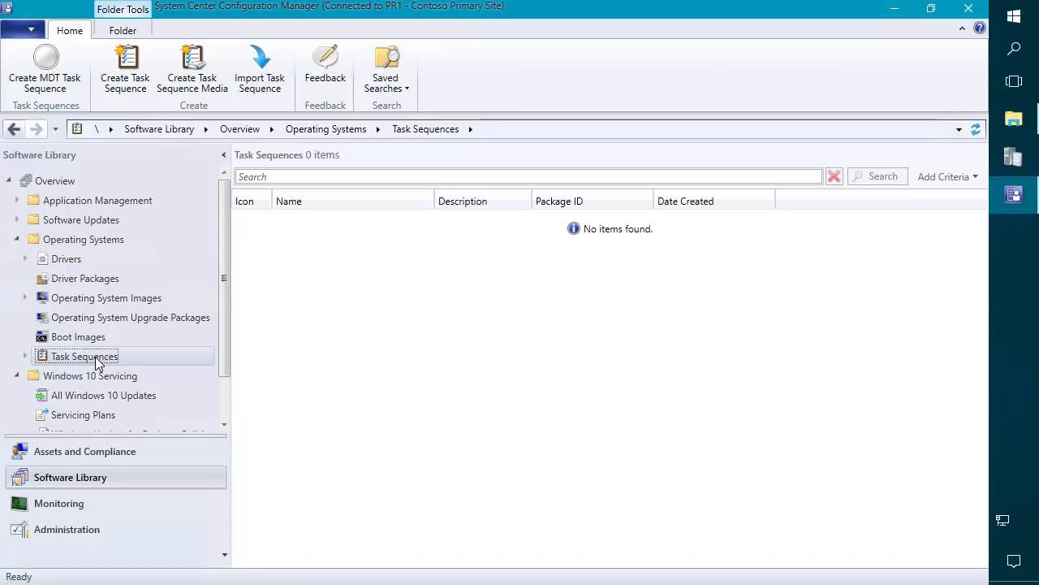
{"action": "right_click", "coordinate": [97, 359]}
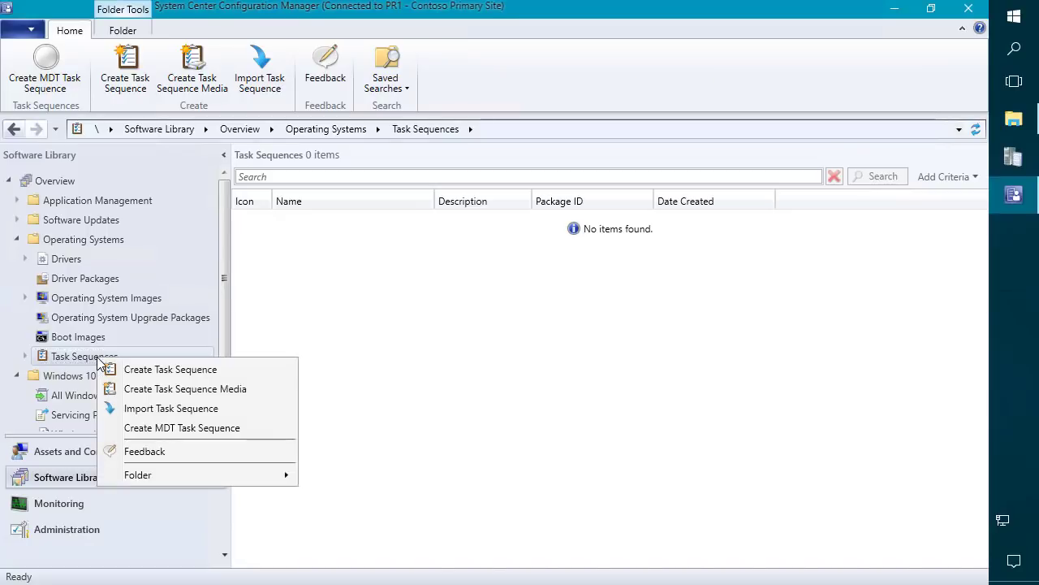
{"action": "left_click", "coordinate": [160, 365]}
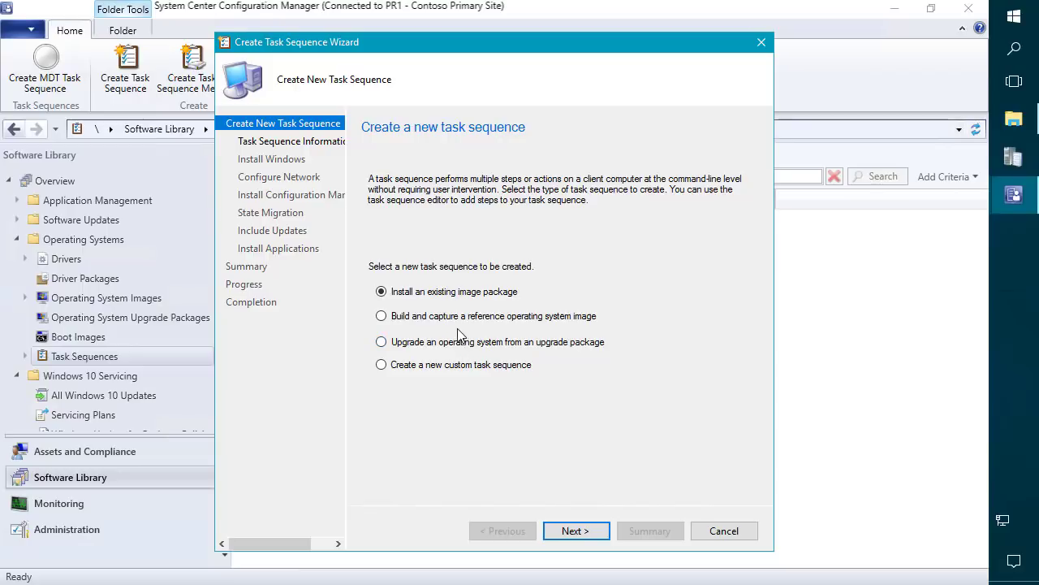
{"action": "left_click", "coordinate": [489, 344]}
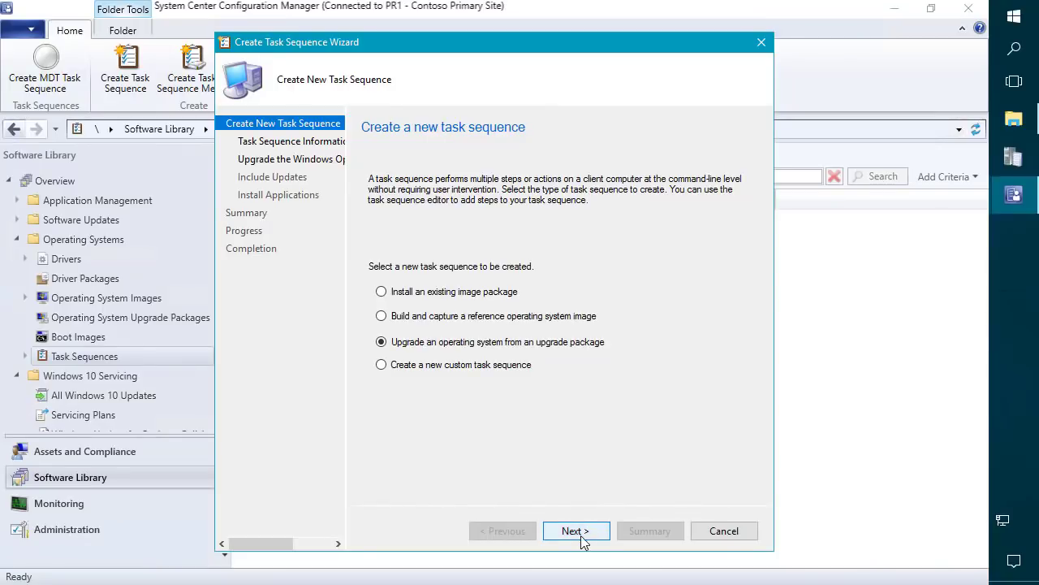
{"action": "left_click", "coordinate": [576, 531]}
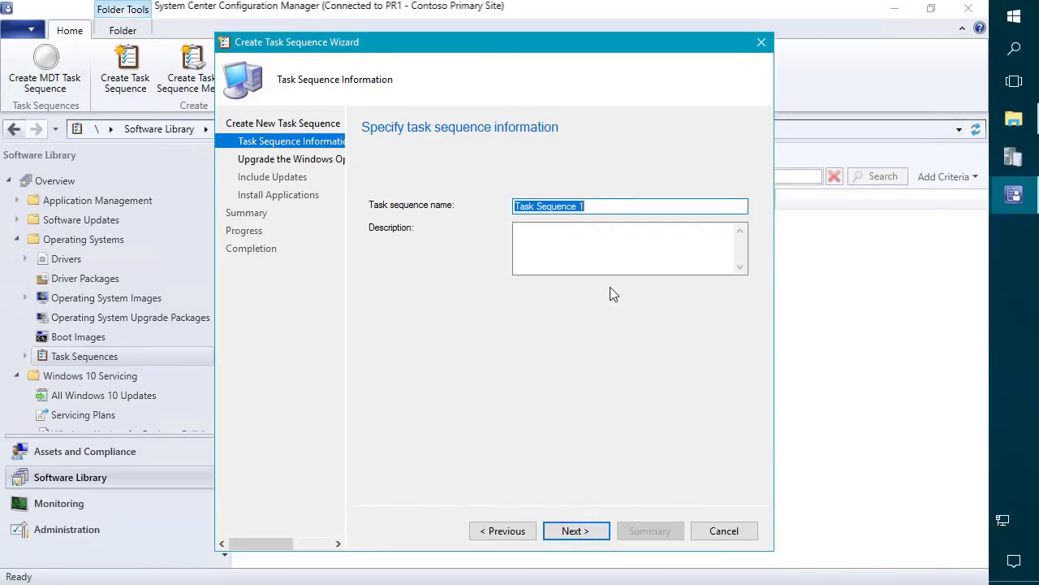
{"action": "type", "text": "Windows 10 "}
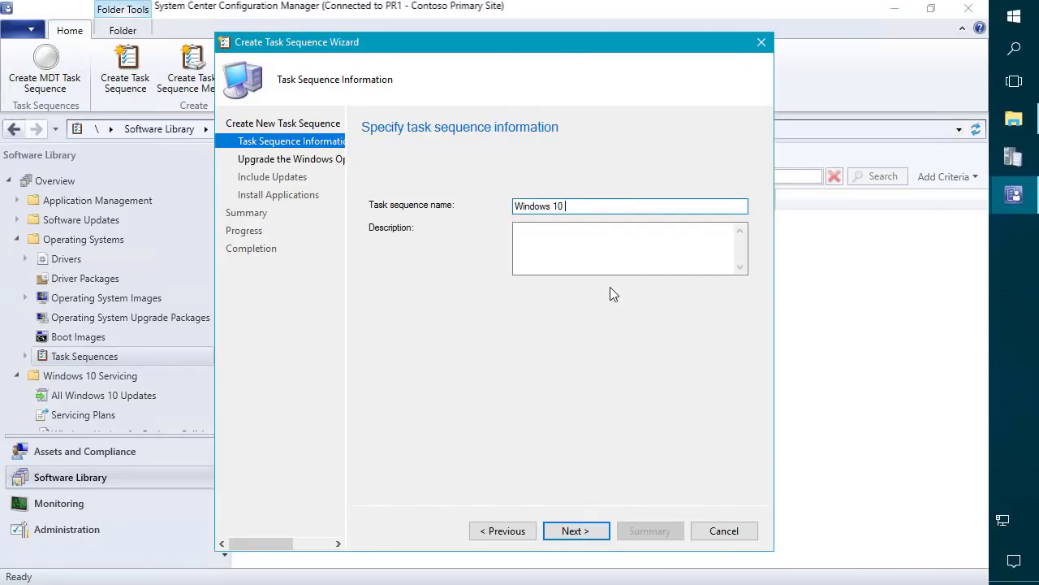
{"action": "type", "text": "1803 Upgradex64"}
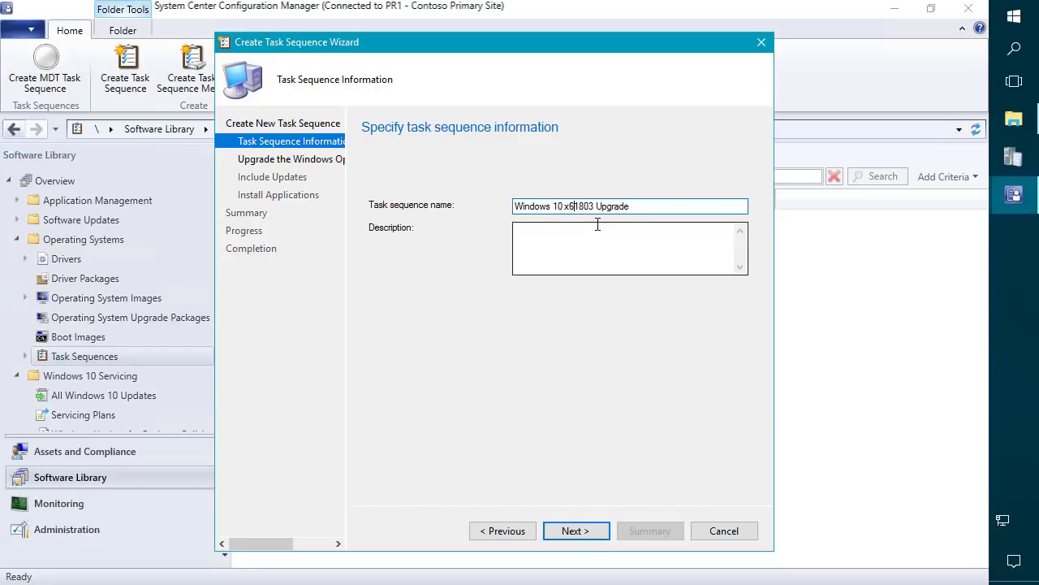
{"action": "left_click", "coordinate": [572, 530]}
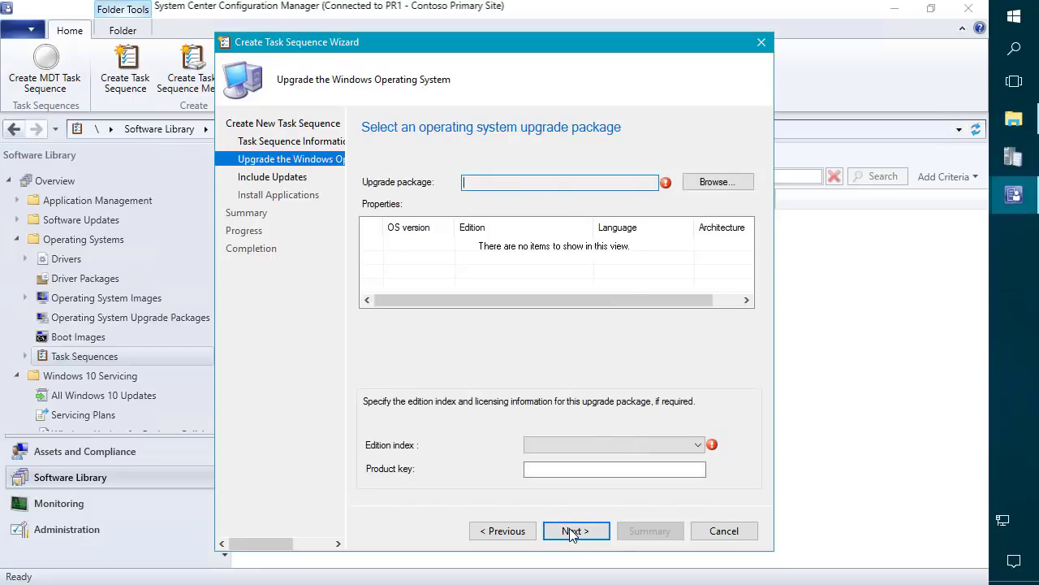
Select the Windows 10 1803 x64 - Business Editions upgrade package for the task sequence and review the editions it contains.
{"action": "left_click", "coordinate": [728, 182]}
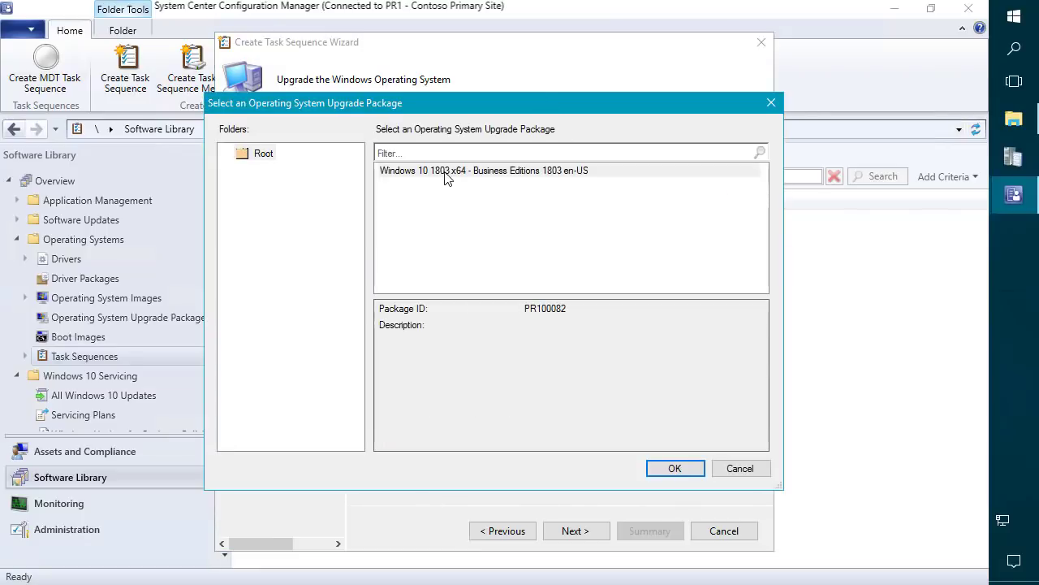
{"action": "double_click", "coordinate": [446, 172]}
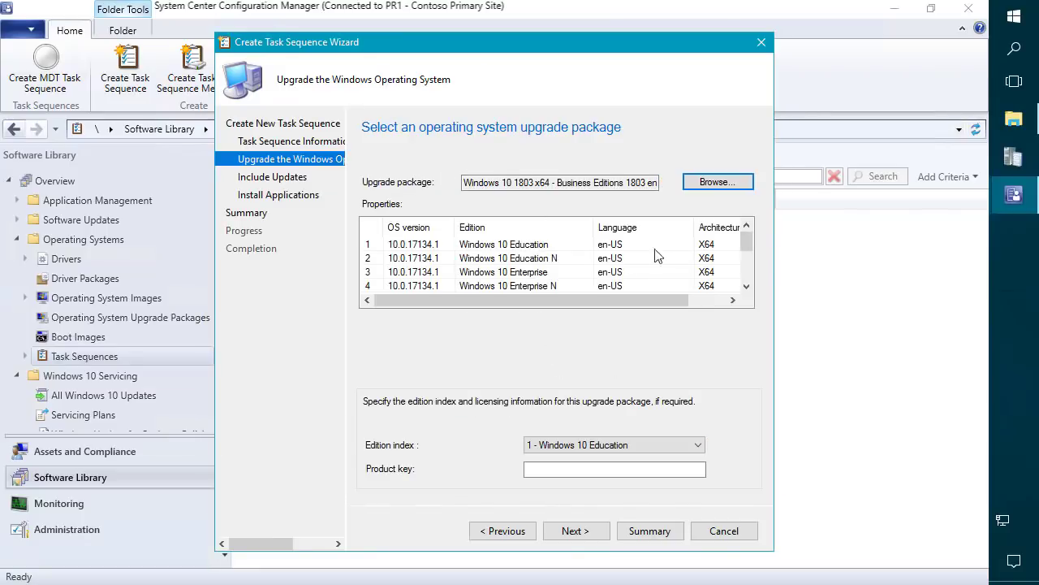
{"action": "left_click", "coordinate": [535, 248]}
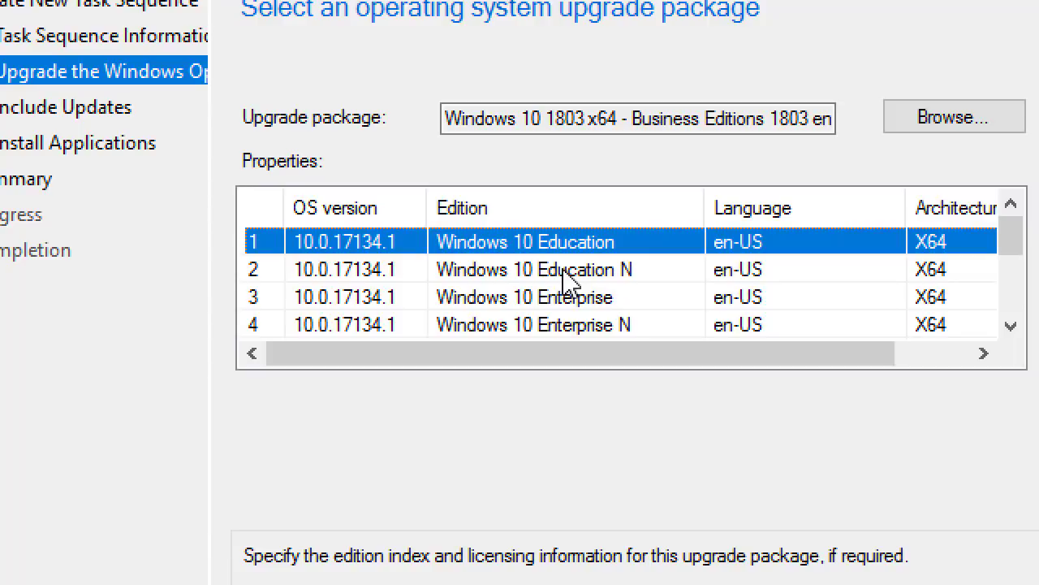
{"action": "left_click", "coordinate": [568, 273]}
{"action": "left_click", "coordinate": [562, 302]}
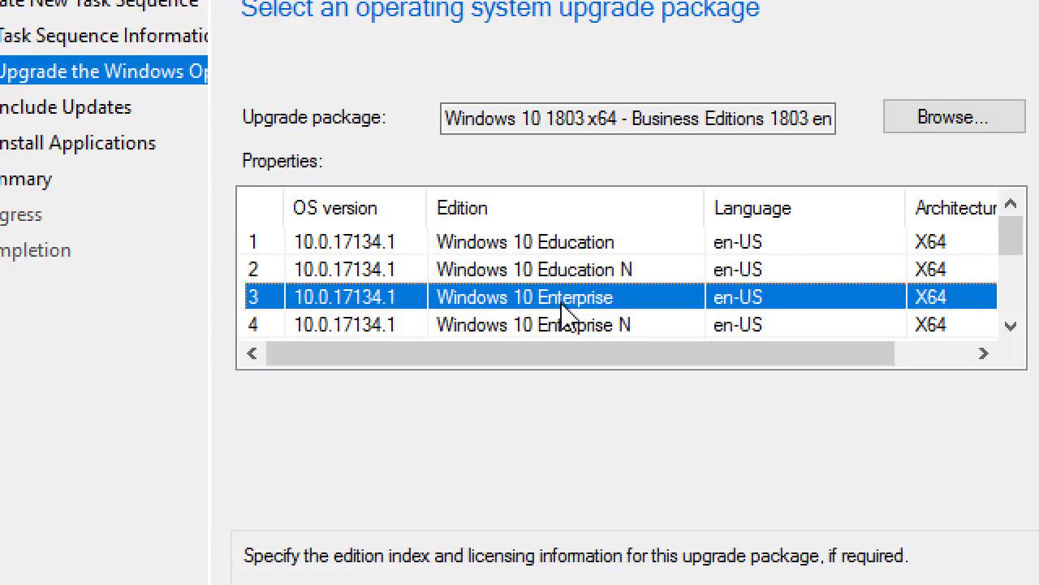
{"action": "mouse_move", "coordinate": [868, 251]}
{"action": "left_mouse_down"}
{"action": "mouse_move", "coordinate": [879, 329]}
{"action": "mouse_move", "coordinate": [873, 261]}
{"action": "left_mouse_up"}
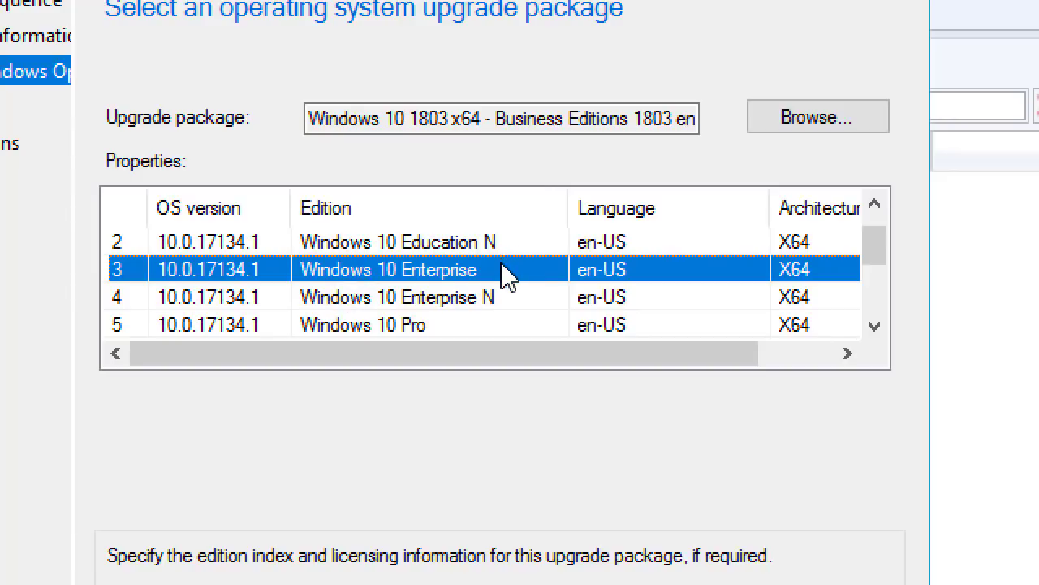
{"action": "scroll", "coordinate": [499, 275], "scroll_direction": "up", "scroll_amount": 1}
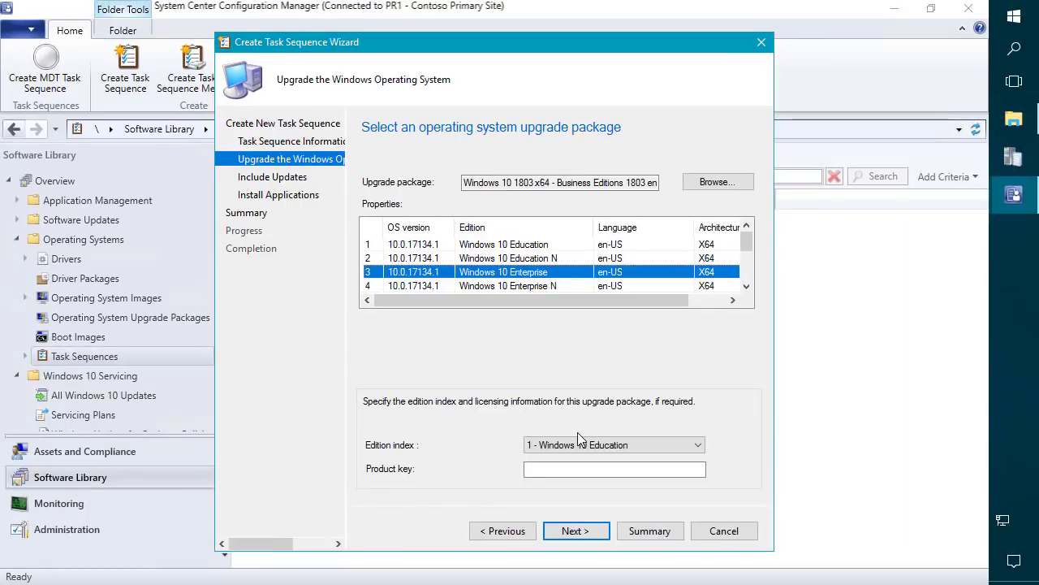
Set the edition index to 3 - Windows 10 Enterprise without a product key, and include only mandatory software updates.
{"action": "left_click", "coordinate": [576, 449]}
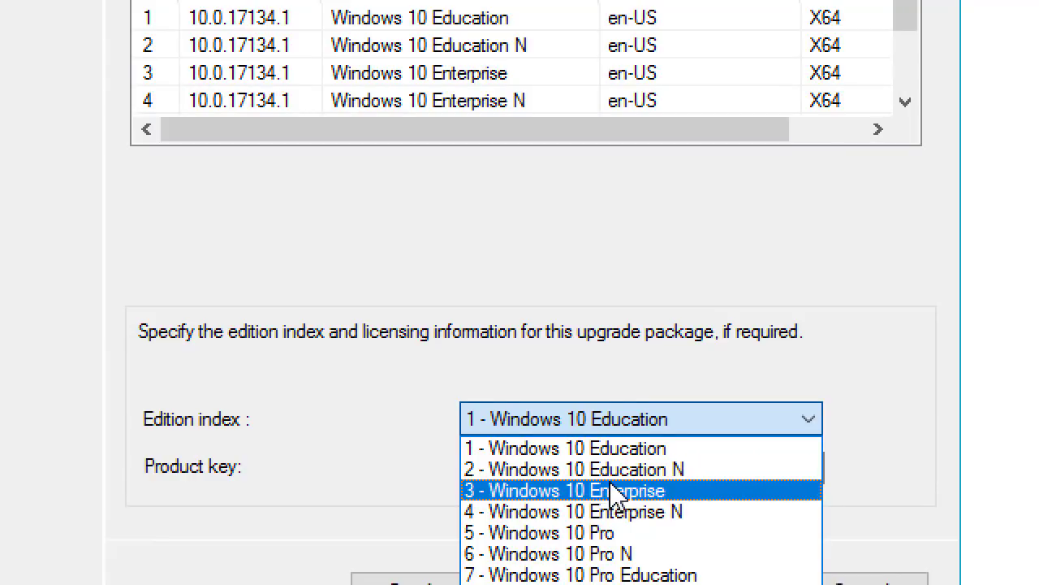
{"action": "left_click", "coordinate": [605, 482]}
{"action": "left_click", "coordinate": [615, 492]}
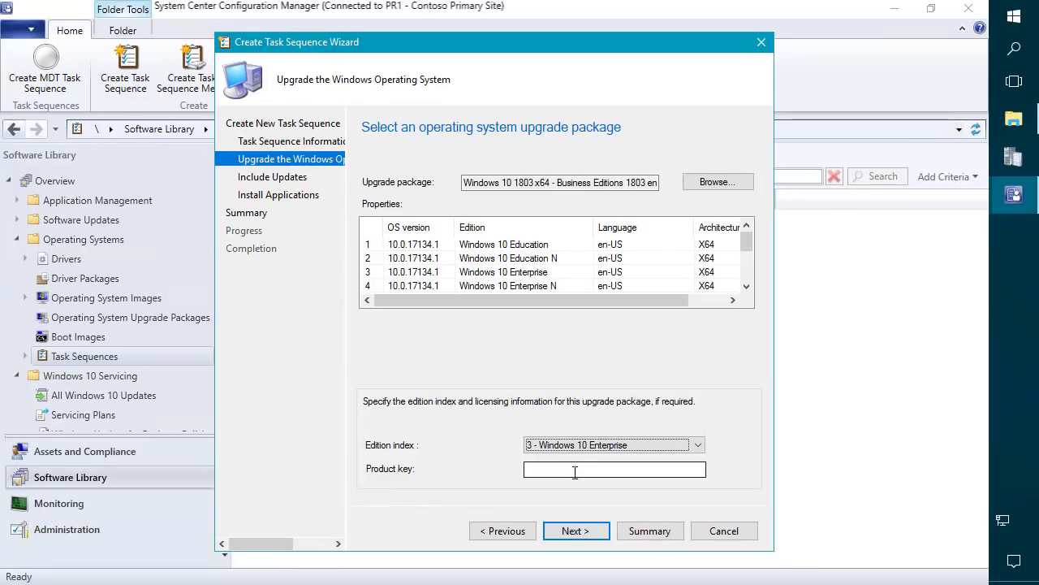
{"action": "left_click", "coordinate": [559, 469]}
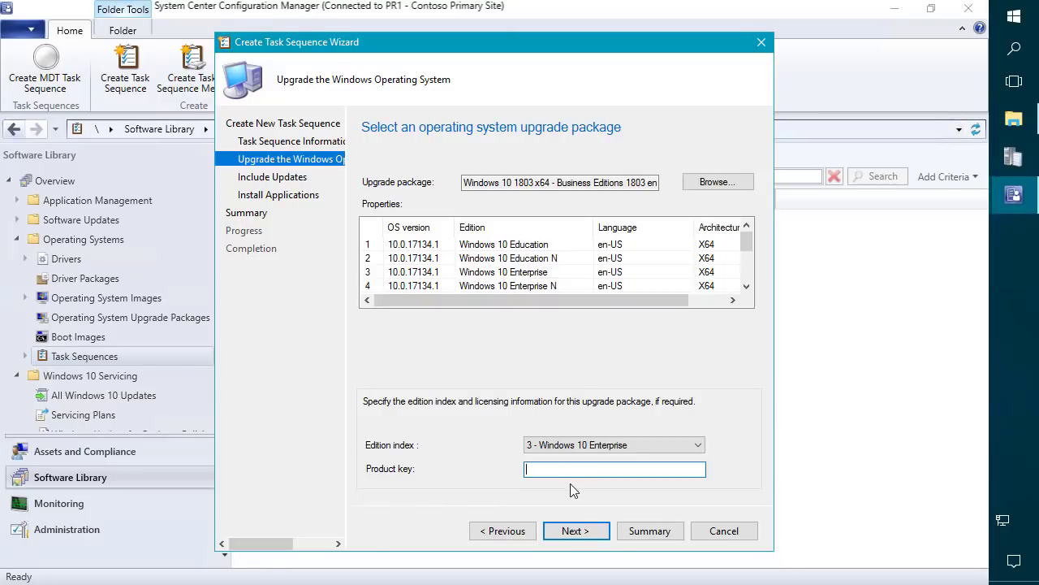
{"action": "left_click", "coordinate": [581, 533]}
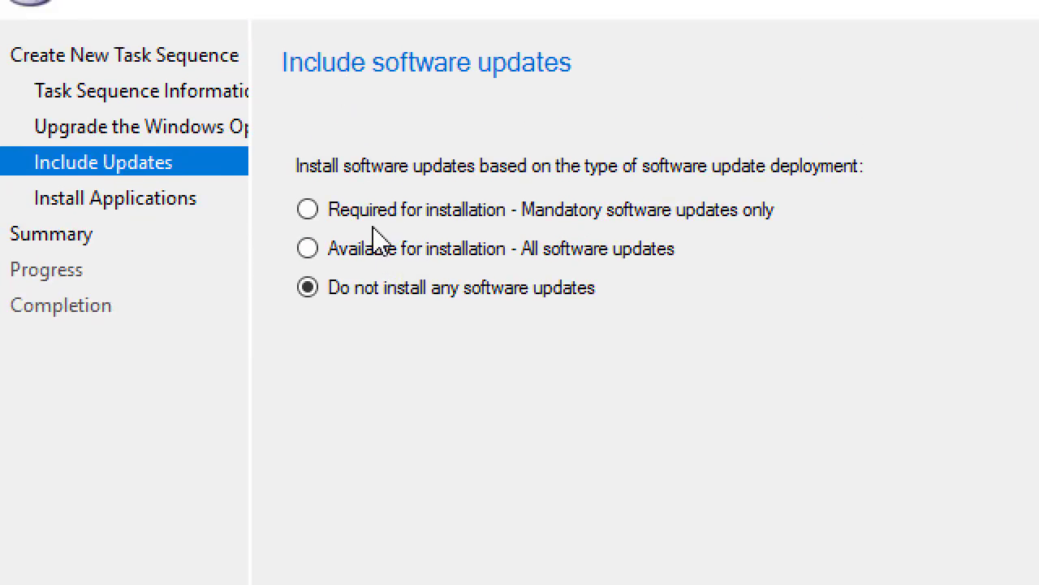
{"action": "left_click", "coordinate": [355, 224]}
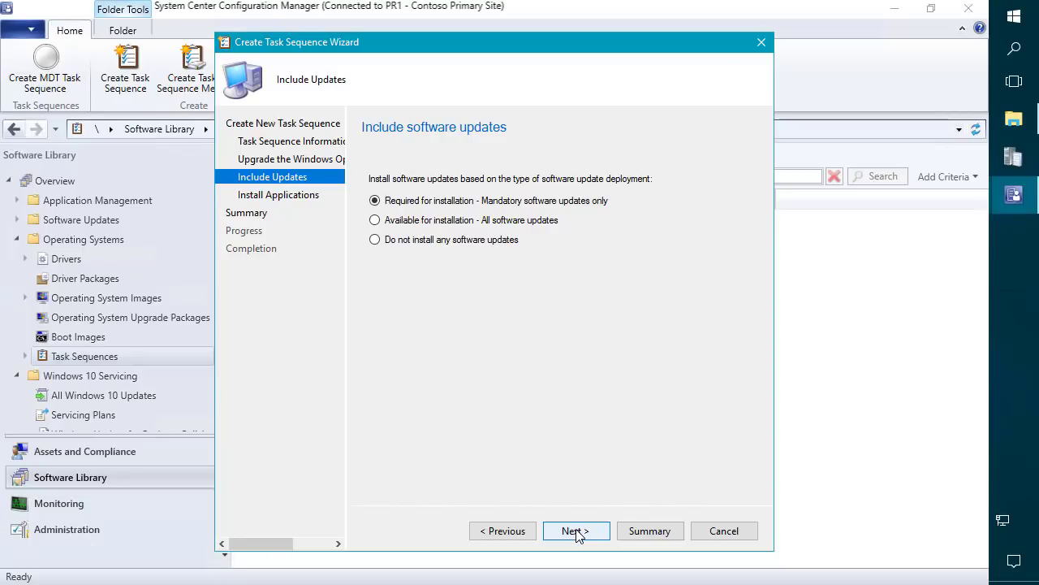
{"action": "left_click", "coordinate": [577, 531]}
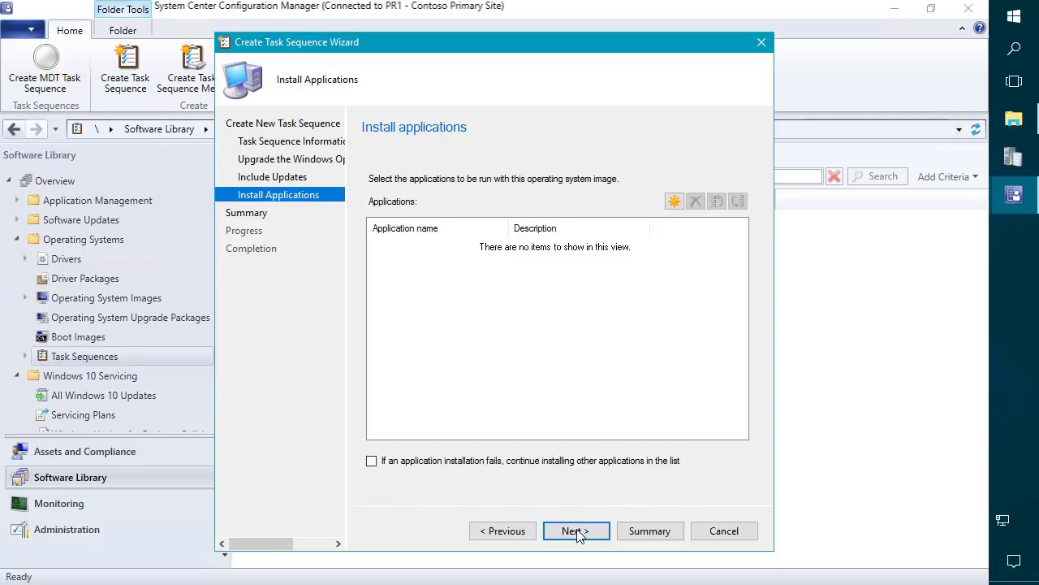
Add the 7-Zip desktop application, with installation continuing past application failures, and finish creating the task sequence.
{"action": "left_click", "coordinate": [674, 202]}
{"action": "left_click", "coordinate": [298, 199]}
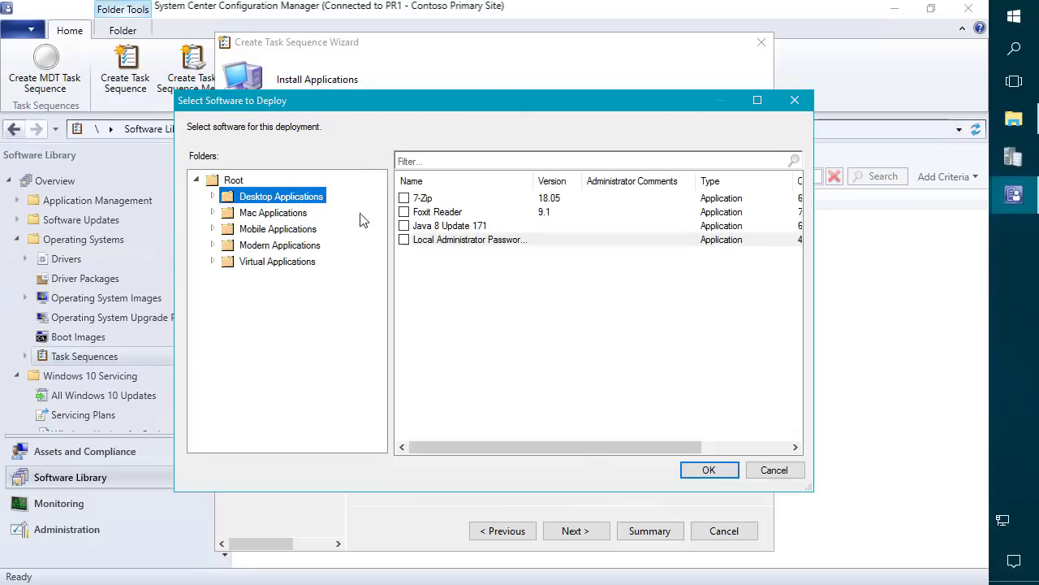
{"action": "left_click", "coordinate": [403, 198]}
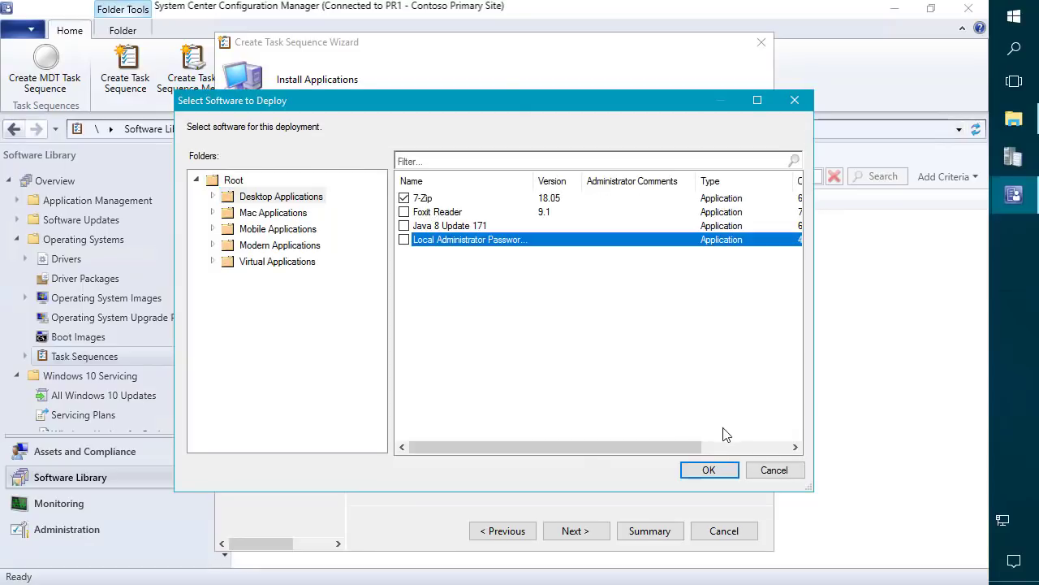
{"action": "left_click", "coordinate": [721, 470]}
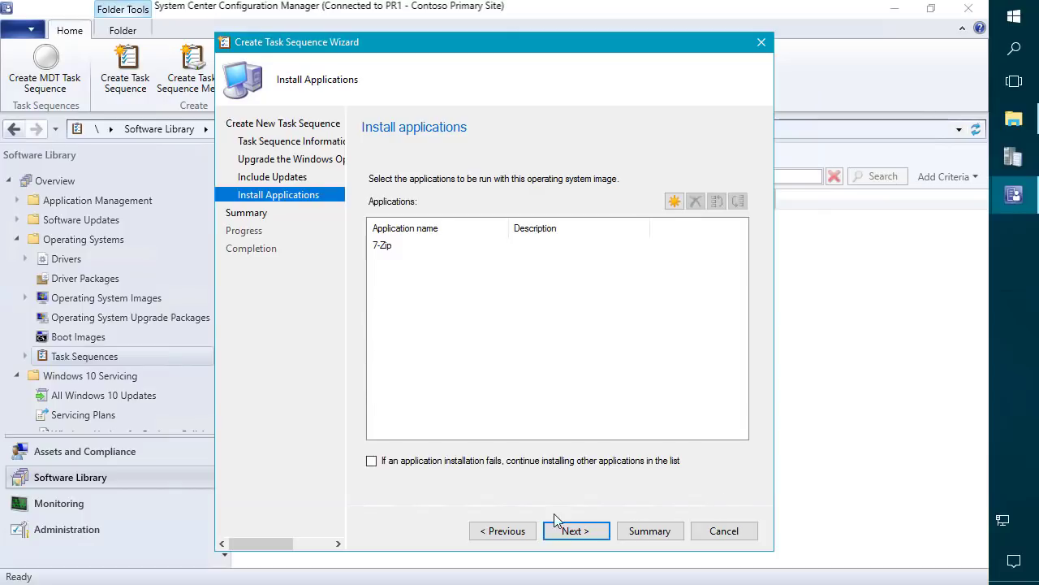
{"action": "left_click", "coordinate": [573, 461]}
{"action": "left_click", "coordinate": [592, 531]}
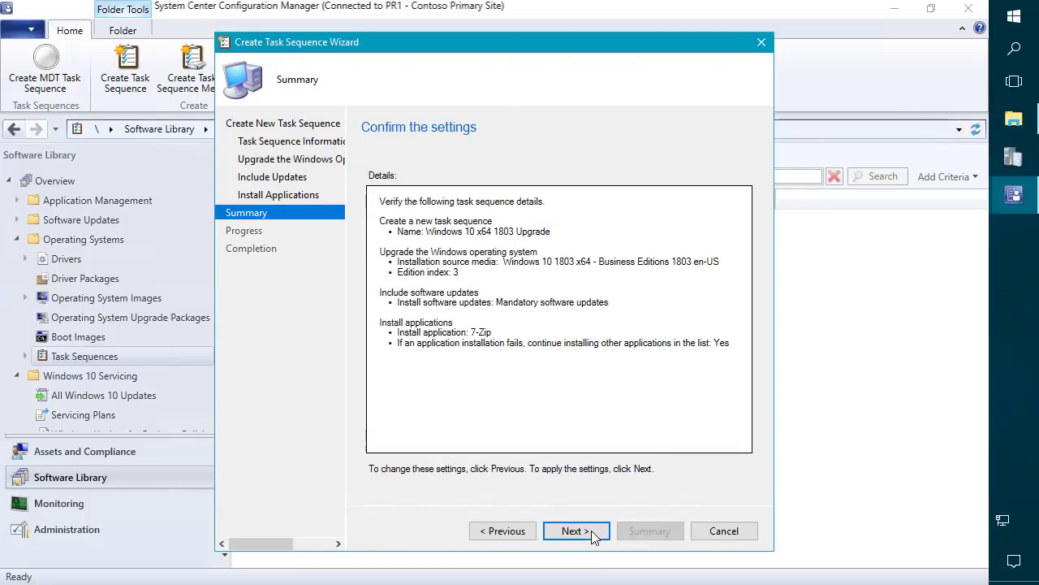
{"action": "left_click", "coordinate": [591, 530]}
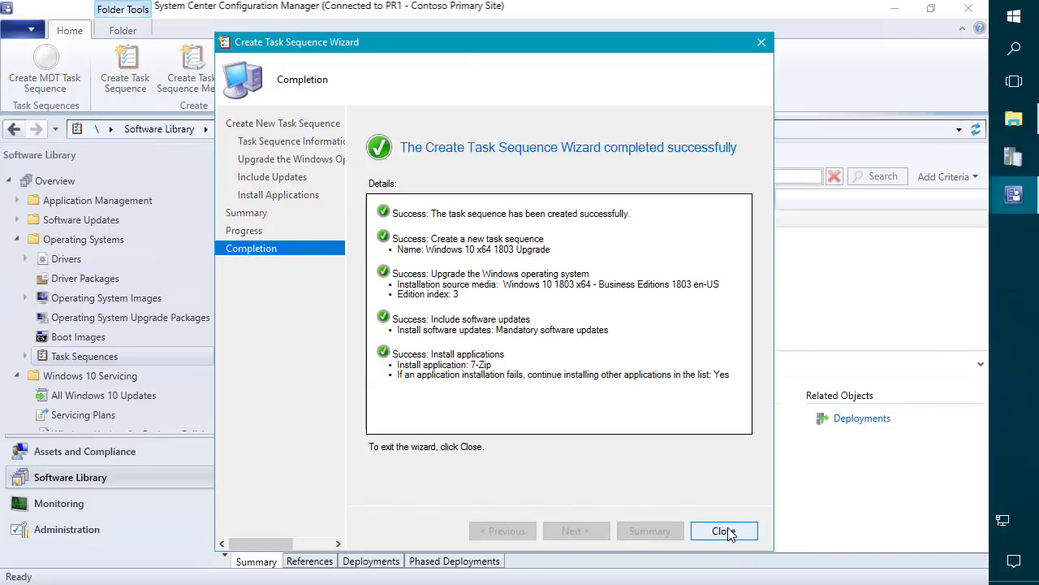
{"action": "left_click", "coordinate": [723, 530]}
Open the Windows 10 x64 1803 Upgrade task sequence for editing and maximize its editor.
{"action": "left_click", "coordinate": [436, 226]}
{"action": "right_click", "coordinate": [373, 224]}
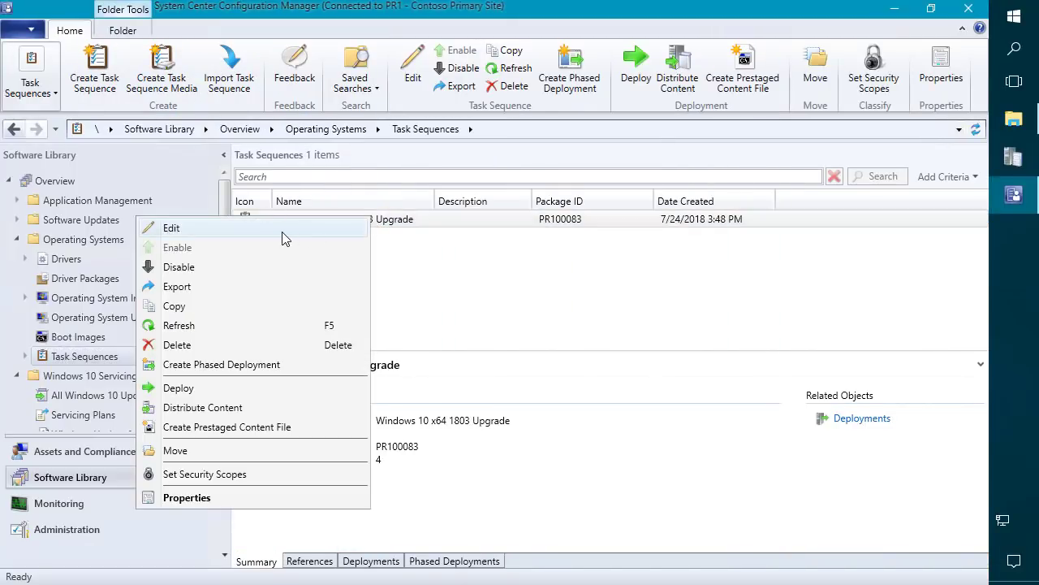
{"action": "left_click", "coordinate": [281, 231]}
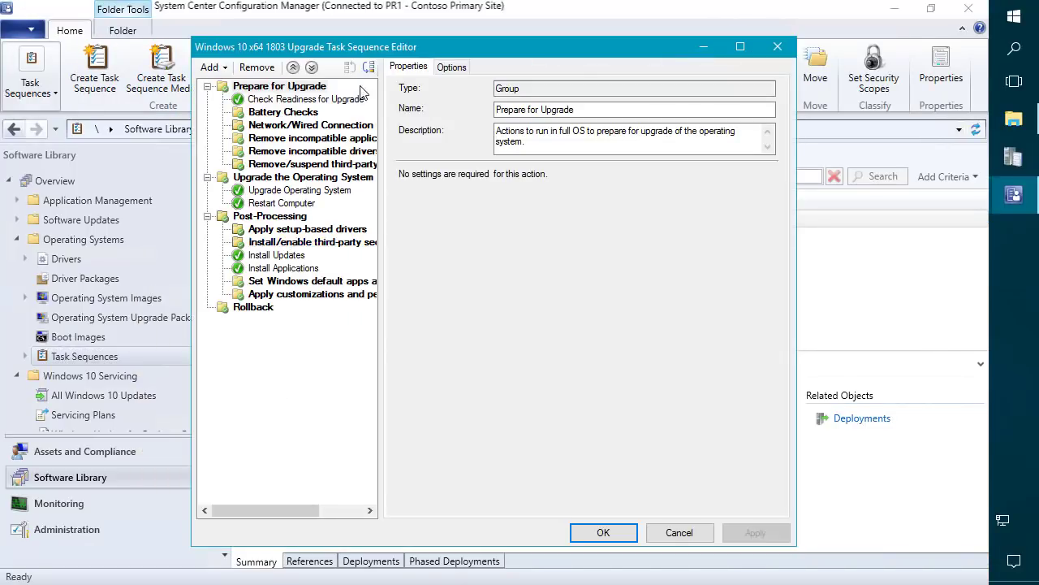
{"action": "left_click", "coordinate": [738, 48]}
Review the memory, processor speed and current OS type requirements of the Check Readiness for Upgrade step.
{"action": "left_click", "coordinate": [85, 63]}
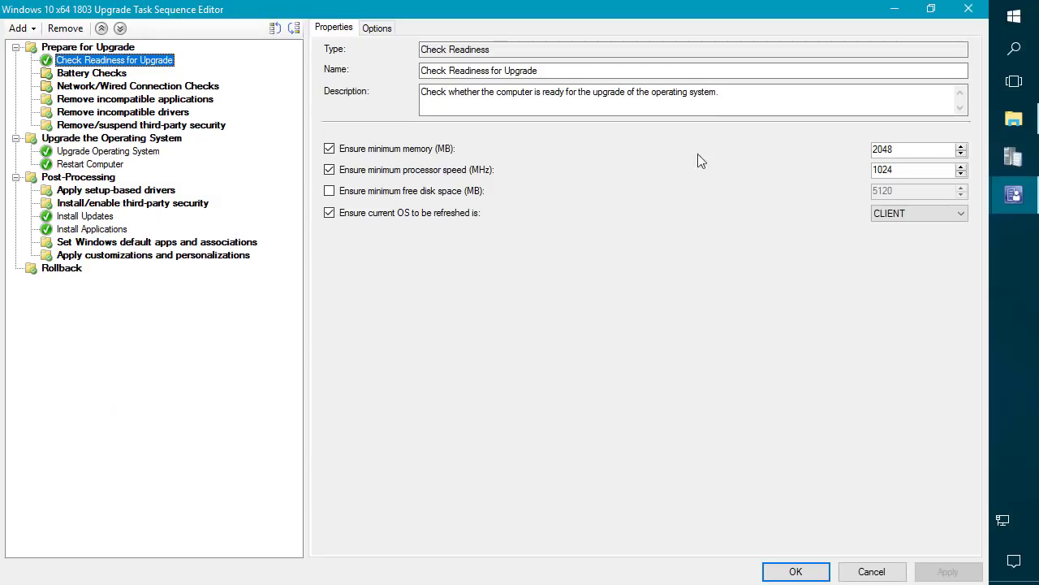
{"action": "double_click", "coordinate": [885, 149]}
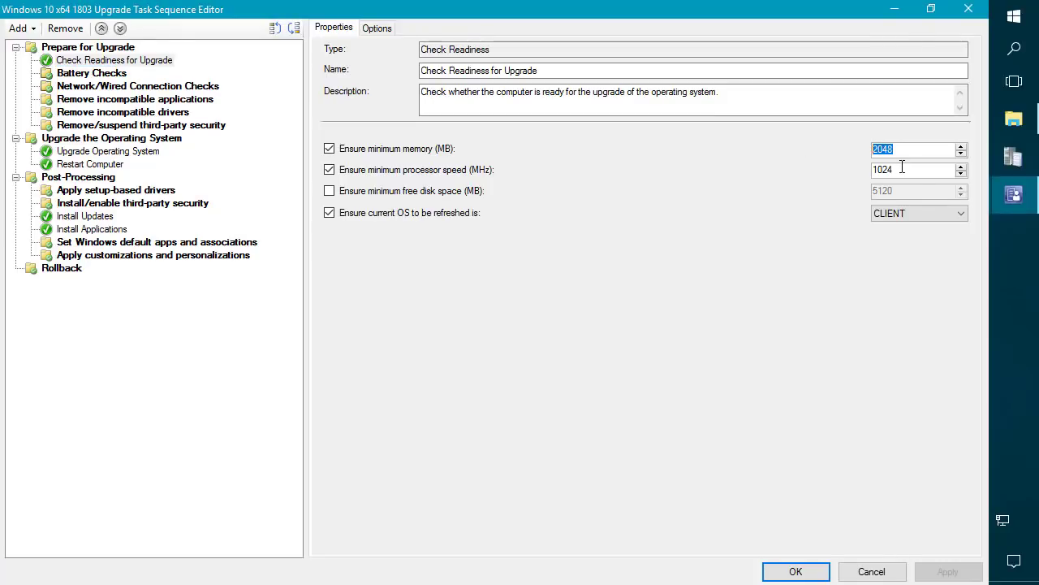
{"action": "double_click", "coordinate": [908, 171]}
{"action": "left_click", "coordinate": [906, 215]}
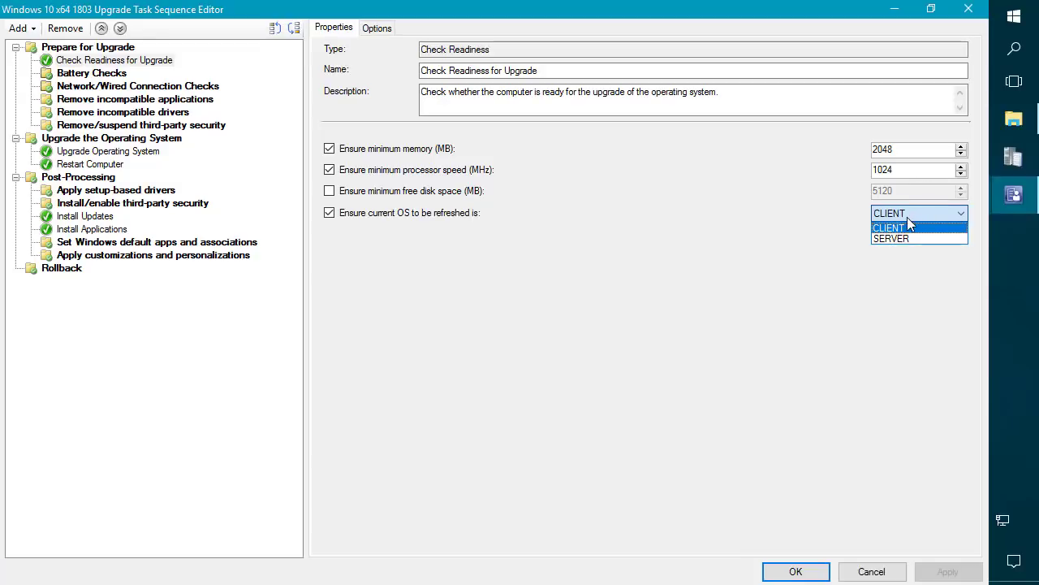
{"action": "left_click", "coordinate": [896, 228]}
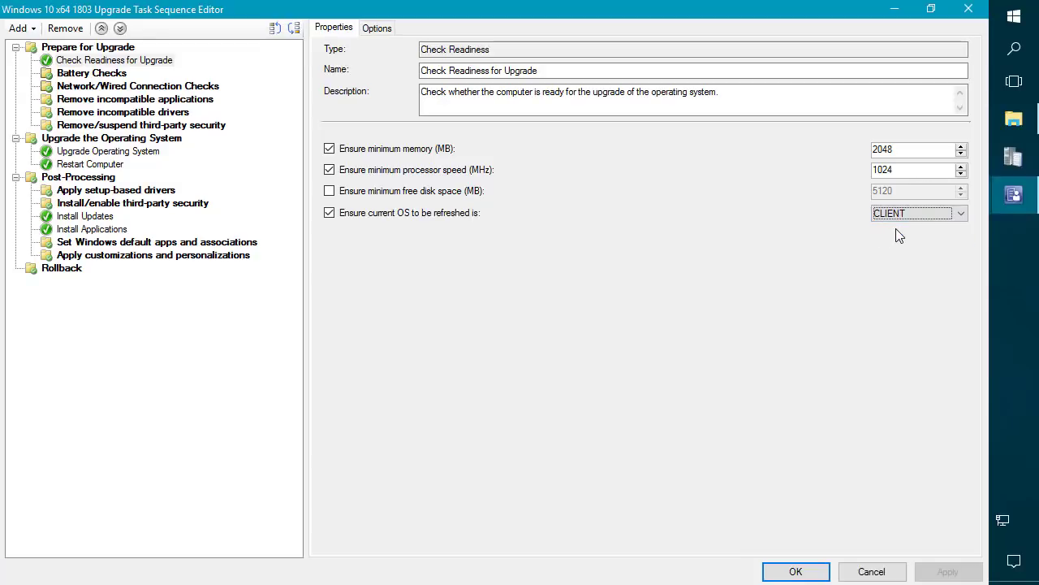
{"action": "left_click", "coordinate": [896, 213]}
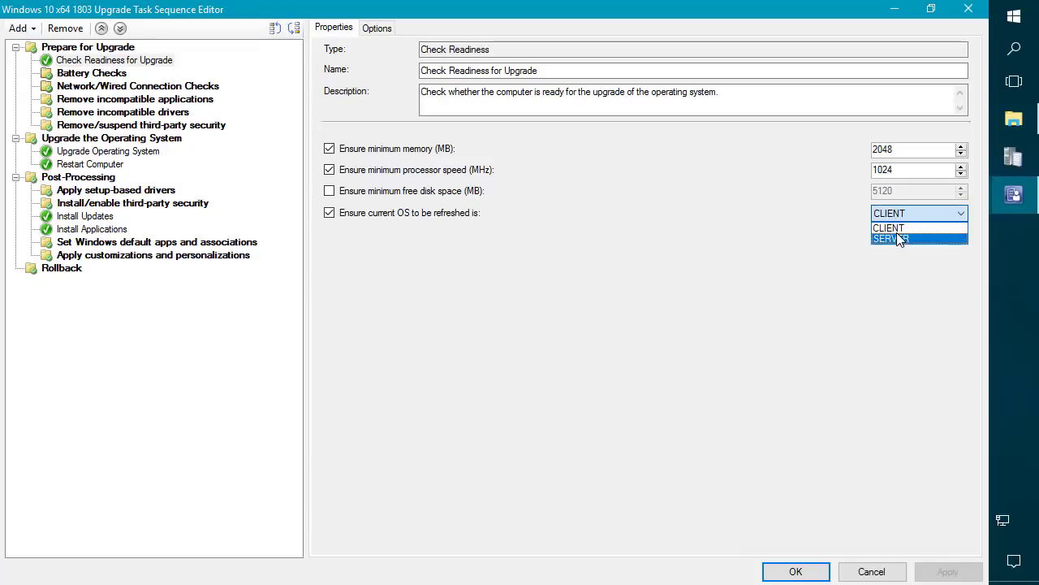
{"action": "left_click", "coordinate": [818, 230]}
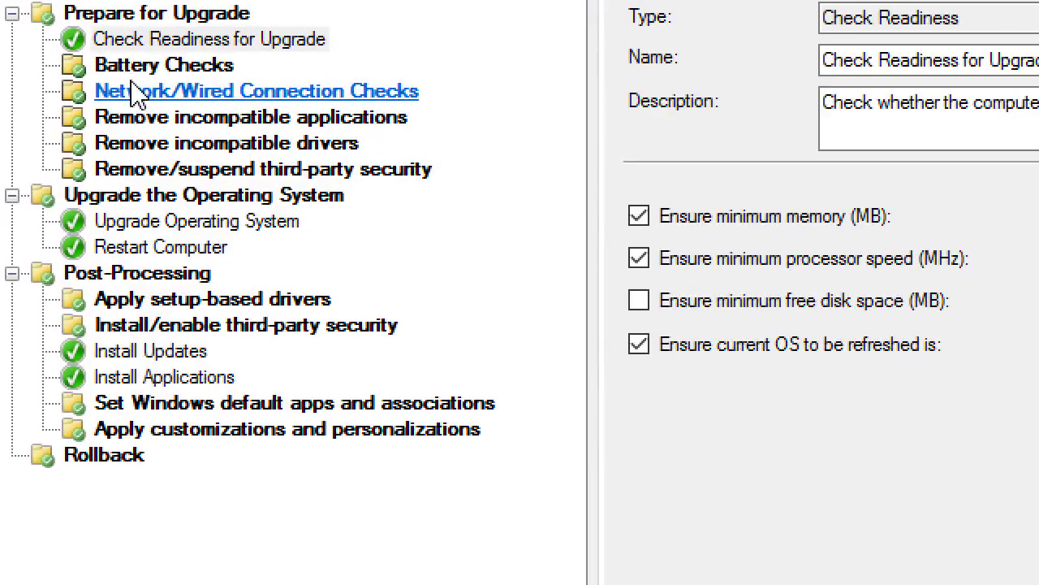
Examine the Battery Checks group and the settings of the Upgrade Operating System, Install Updates and Install Applications steps.
{"action": "left_click", "coordinate": [75, 76]}
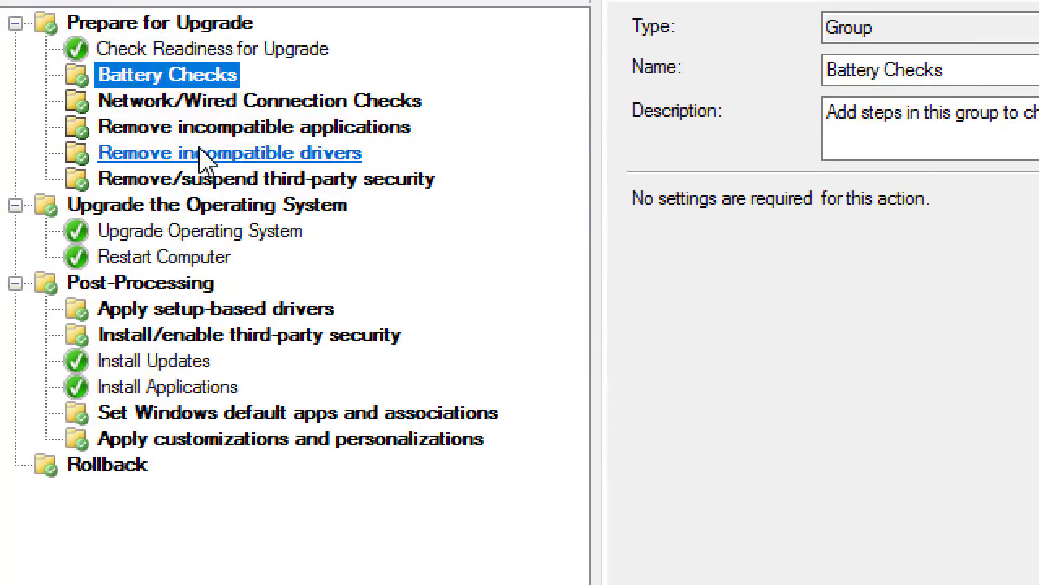
{"action": "left_click", "coordinate": [192, 231]}
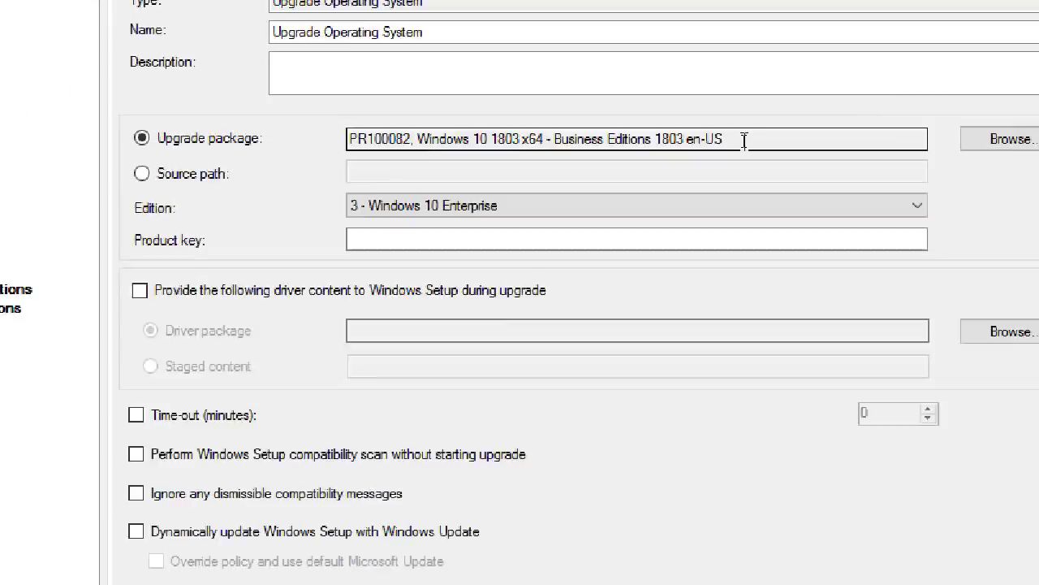
{"action": "left_click_drag", "start_coordinate": [744, 139], "coordinate": [624, 143]}
{"action": "left_click_drag", "start_coordinate": [506, 146], "coordinate": [125, 121]}
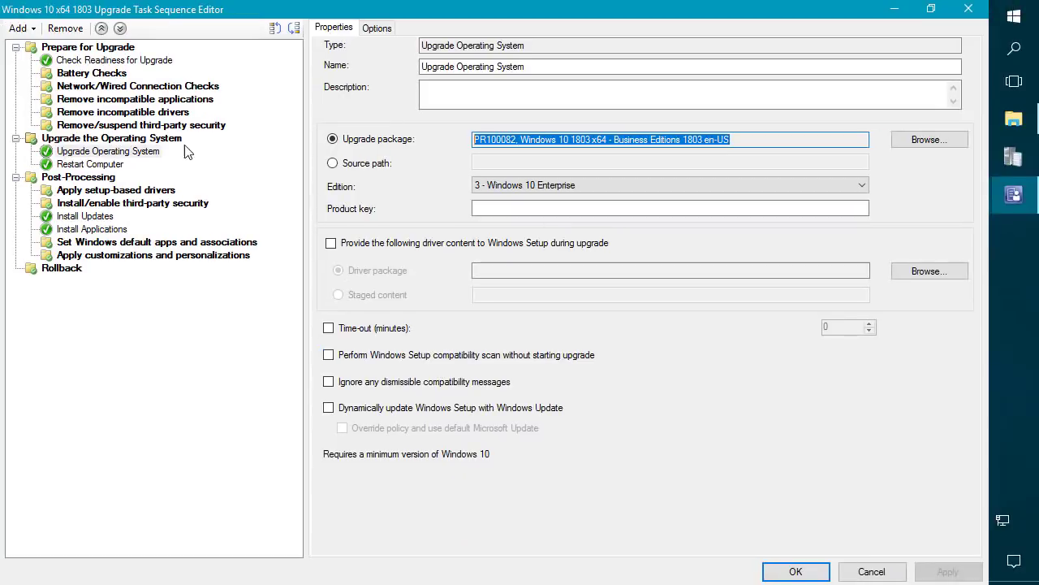
{"action": "left_click", "coordinate": [103, 221]}
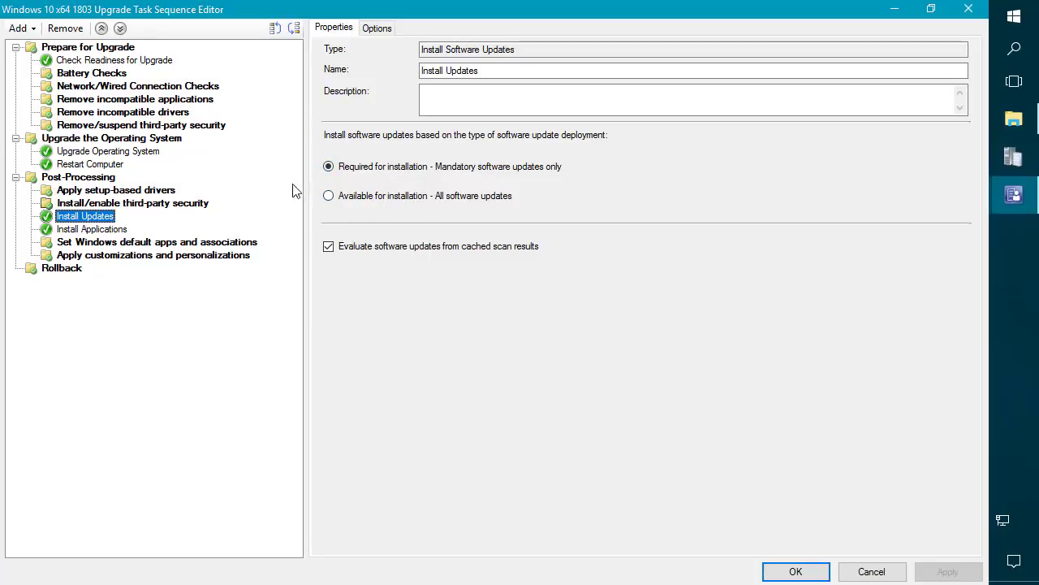
{"action": "left_click", "coordinate": [127, 229]}
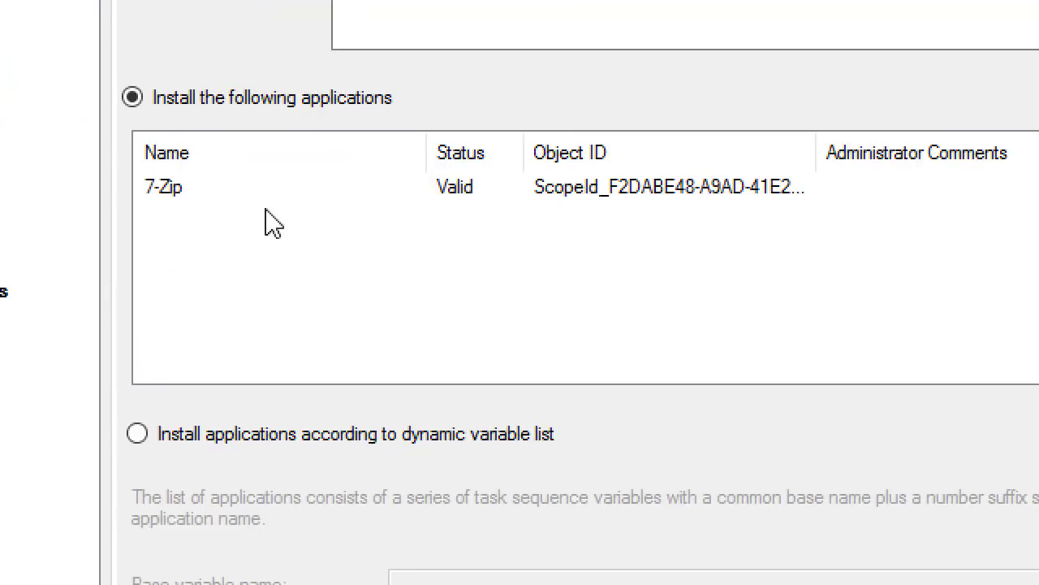
{"action": "left_click", "coordinate": [190, 195]}
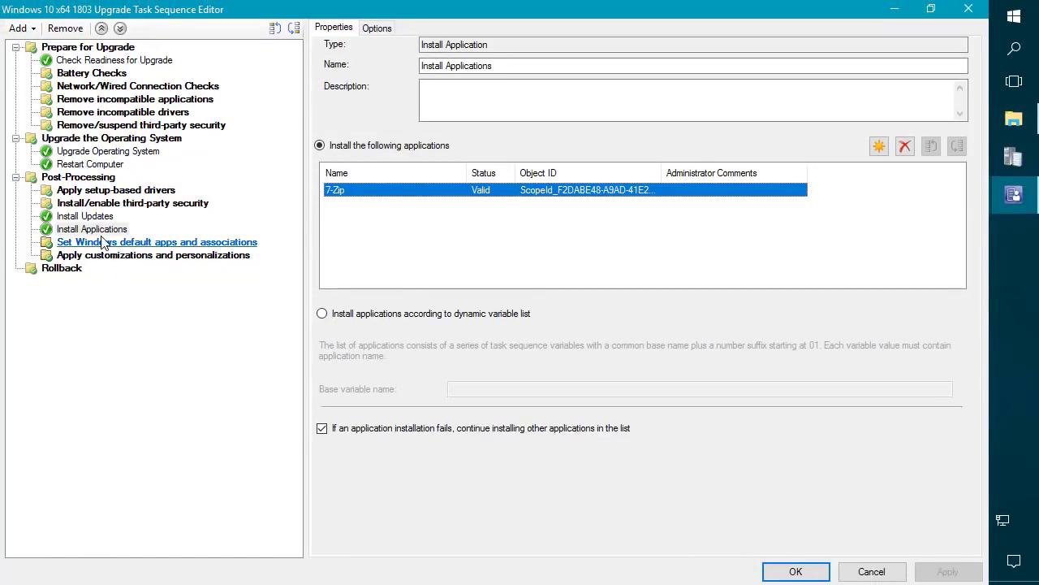
Examine the Apply customizations and personalizations group and the general step types available to add, and close the task sequence editor.
{"action": "left_click", "coordinate": [143, 259]}
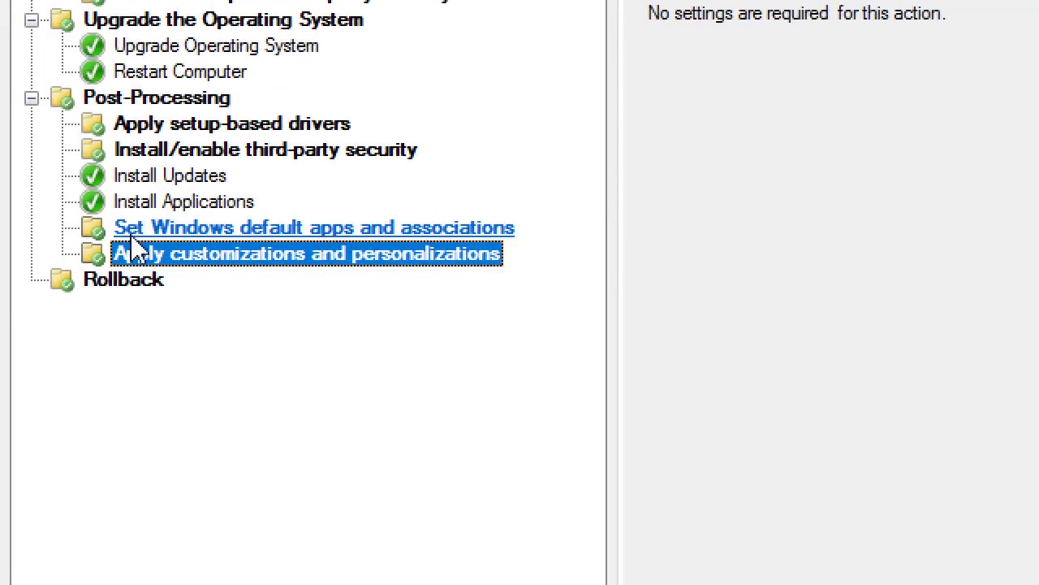
{"action": "right_click", "coordinate": [185, 253]}
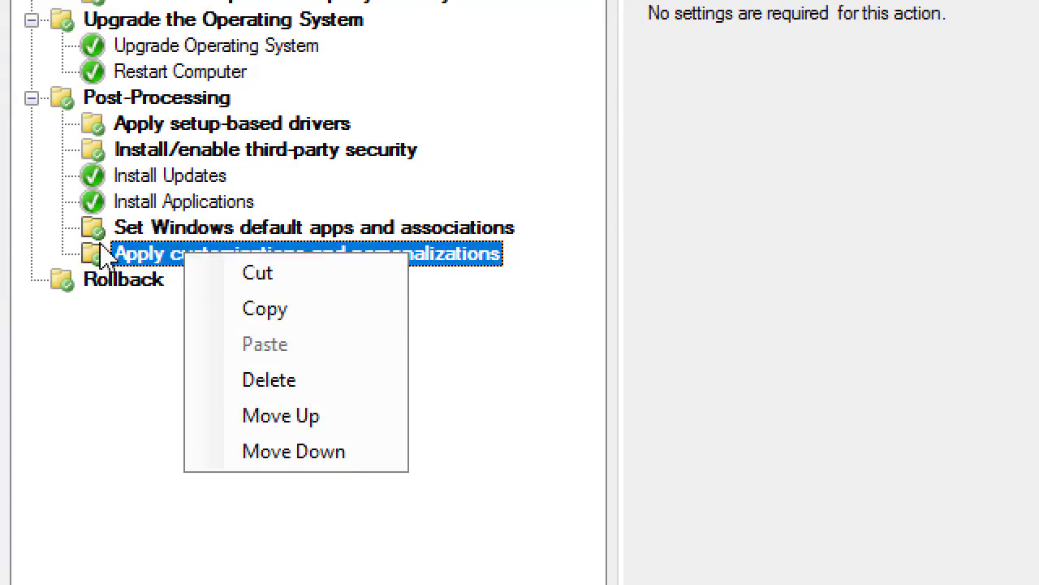
{"action": "key", "text": "Escape"}
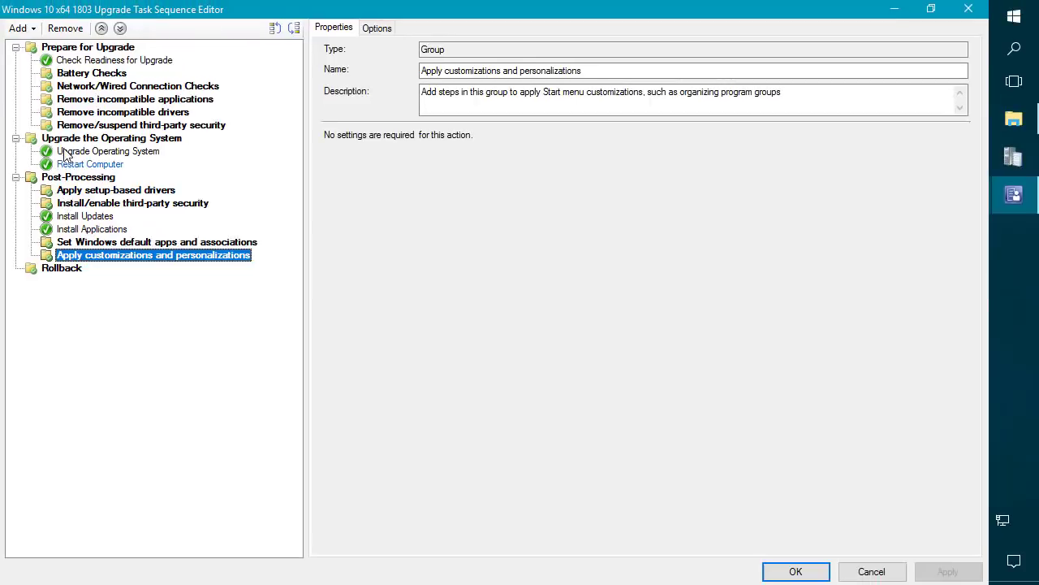
{"action": "left_click", "coordinate": [24, 30]}
{"action": "mouse_move", "coordinate": [51, 70]}
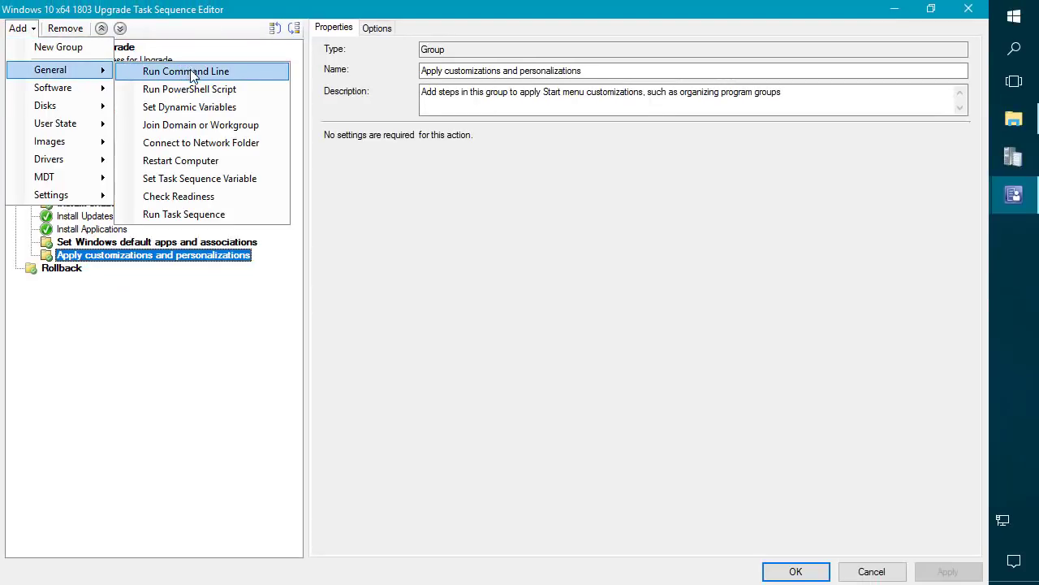
{"action": "left_click", "coordinate": [168, 257]}
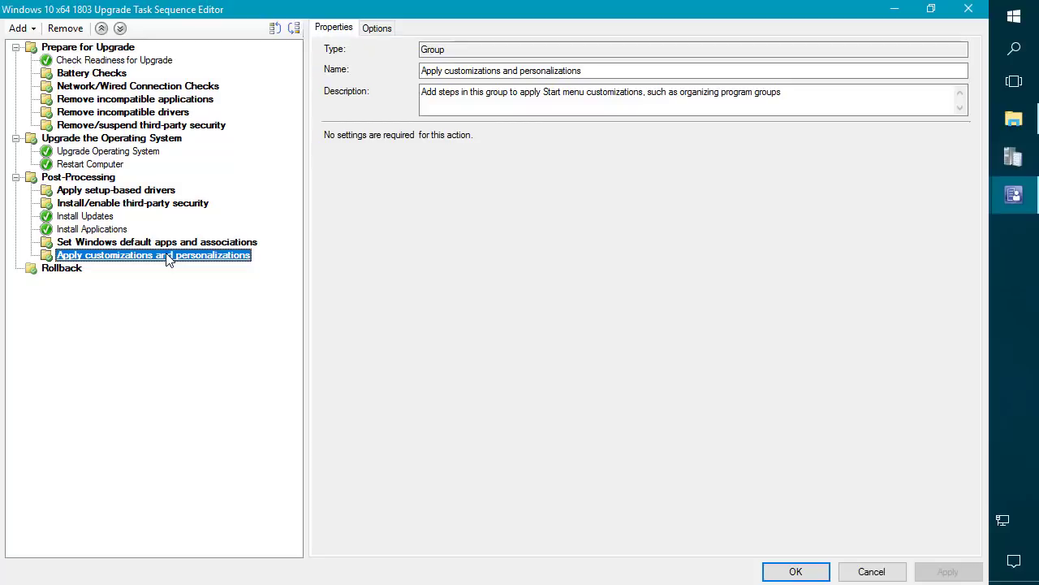
{"action": "left_click", "coordinate": [812, 570]}
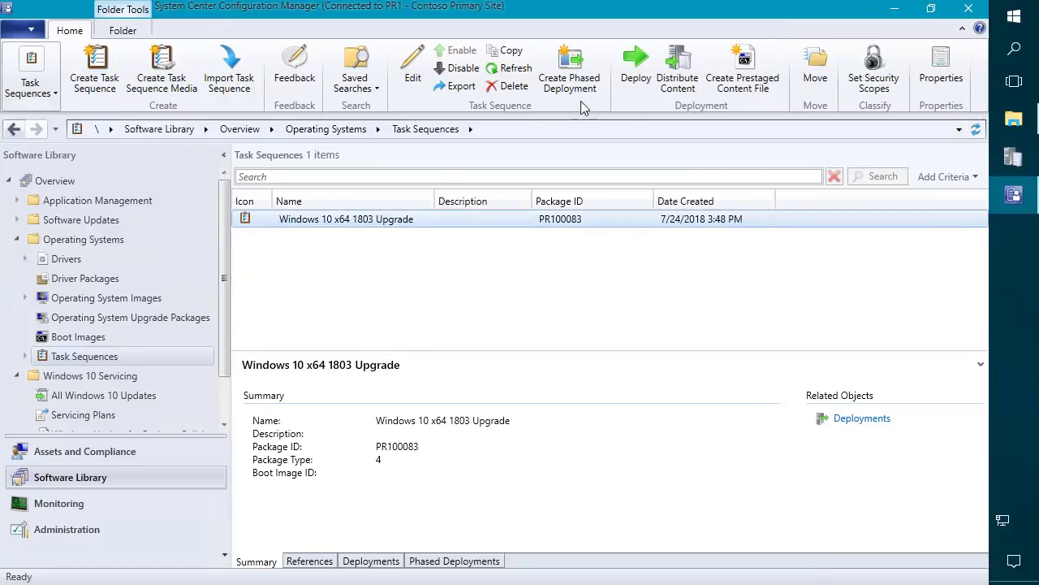
Start deploying the Windows 10 x64 1803 Upgrade task sequence to the 01 - Windows 10 1803 Upgrade - Pilot - IT Department collection.
{"action": "left_click", "coordinate": [636, 72]}
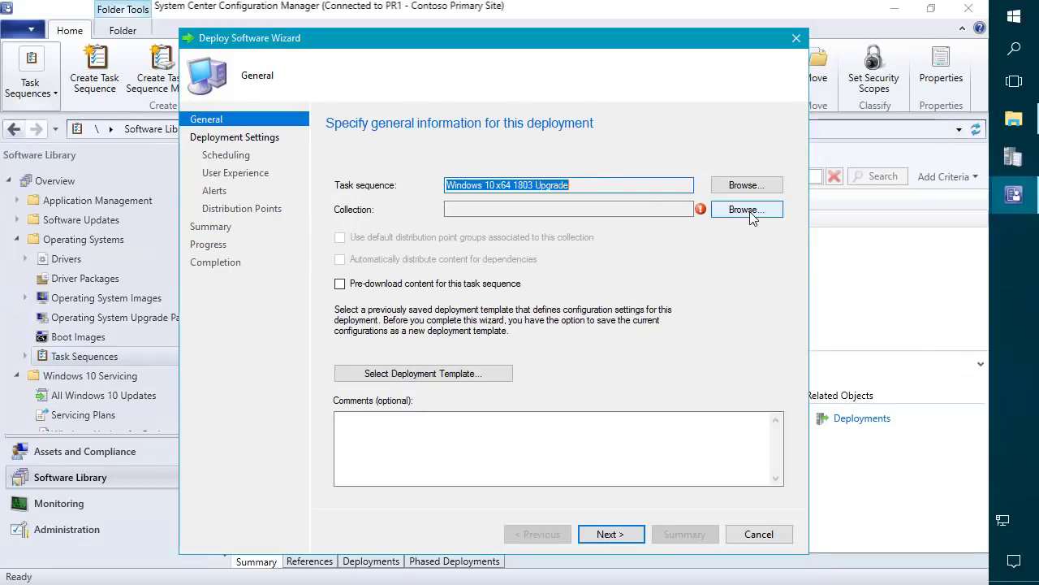
{"action": "left_click", "coordinate": [748, 209]}
{"action": "left_click", "coordinate": [640, 380]}
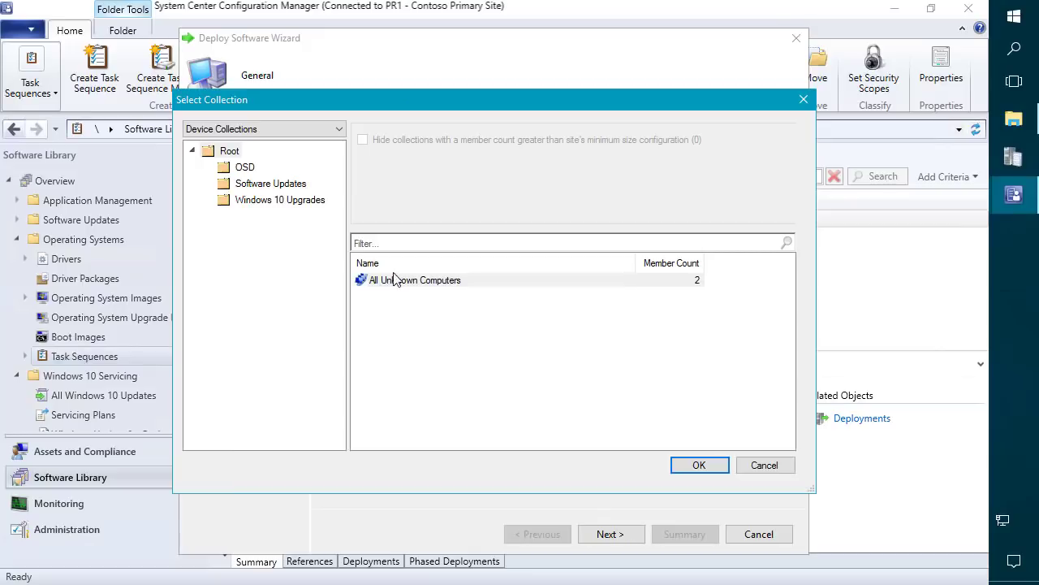
{"action": "left_click", "coordinate": [307, 209]}
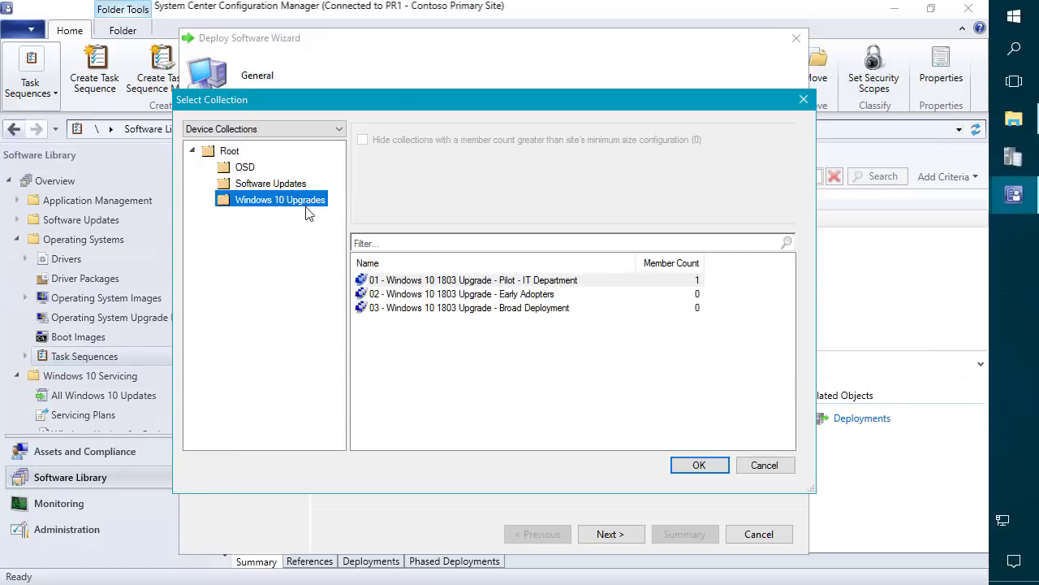
{"action": "double_click", "coordinate": [460, 280]}
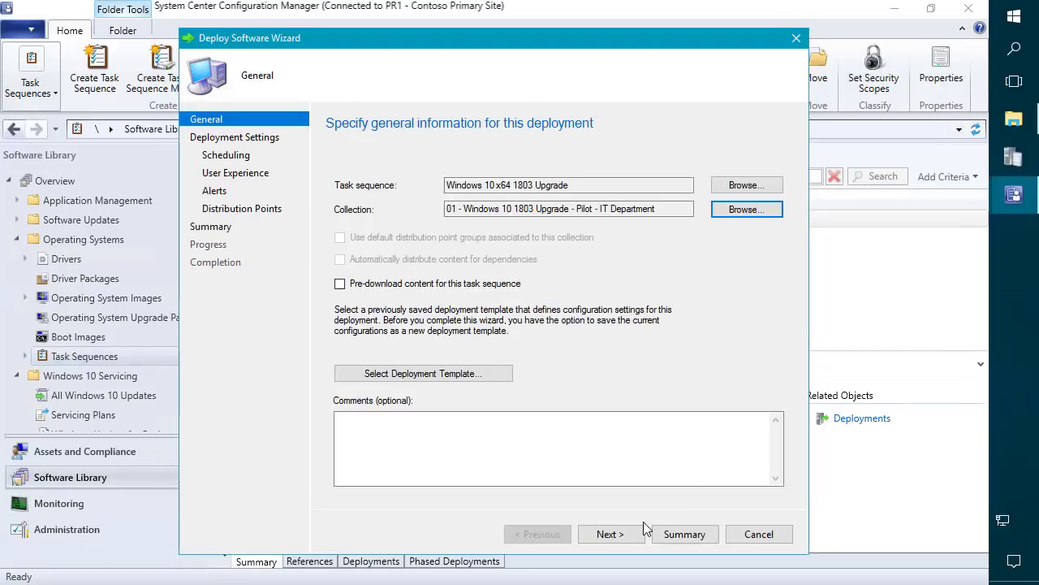
{"action": "left_click", "coordinate": [609, 534]}
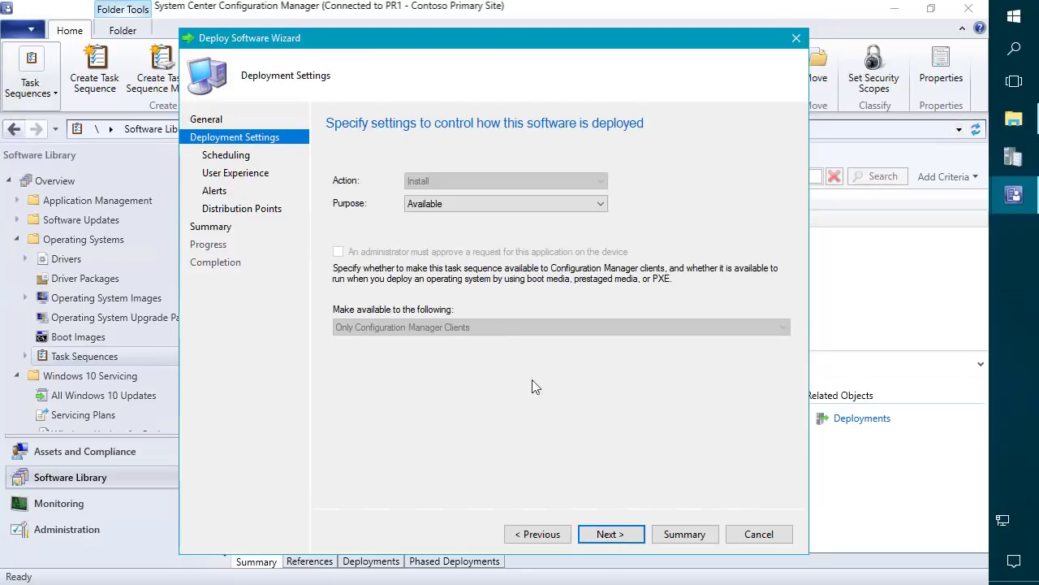
Set the deployment purpose to Available, accept the default scheduling, user experience, alert and distribution point settings, and complete the deployment.
{"action": "left_click", "coordinate": [451, 204]}
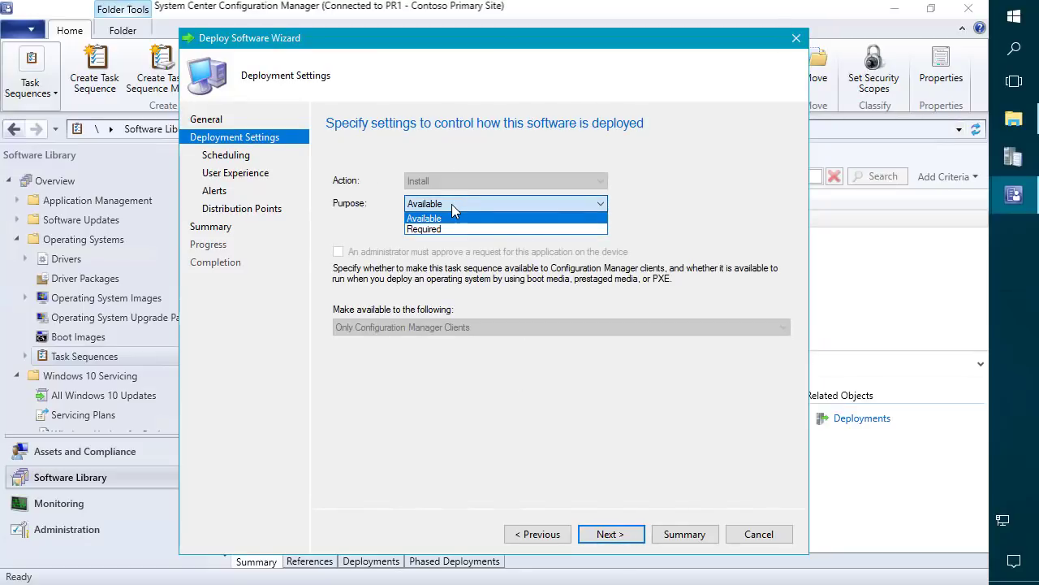
{"action": "left_click", "coordinate": [443, 219]}
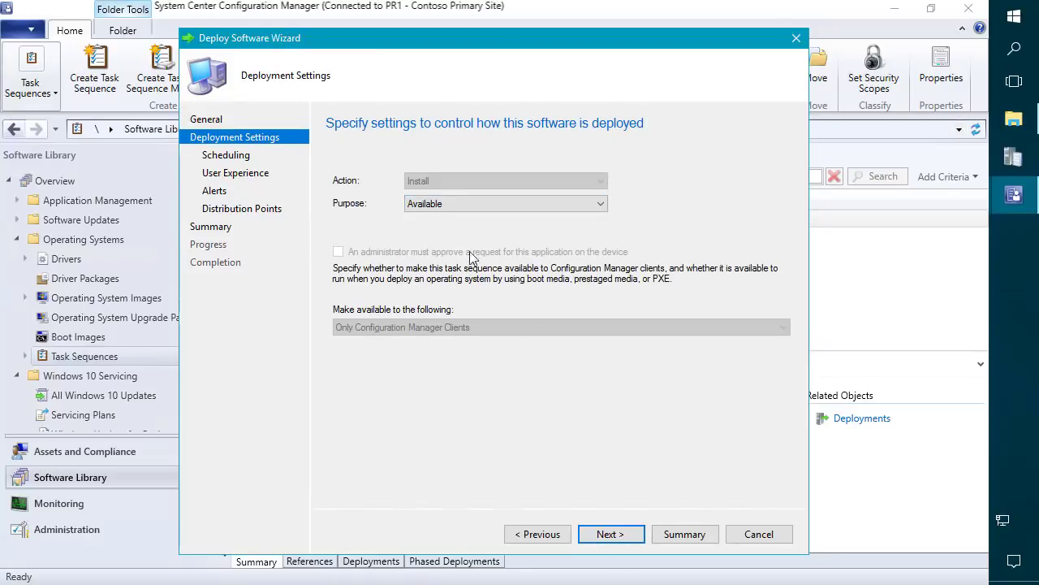
{"action": "left_click", "coordinate": [610, 536]}
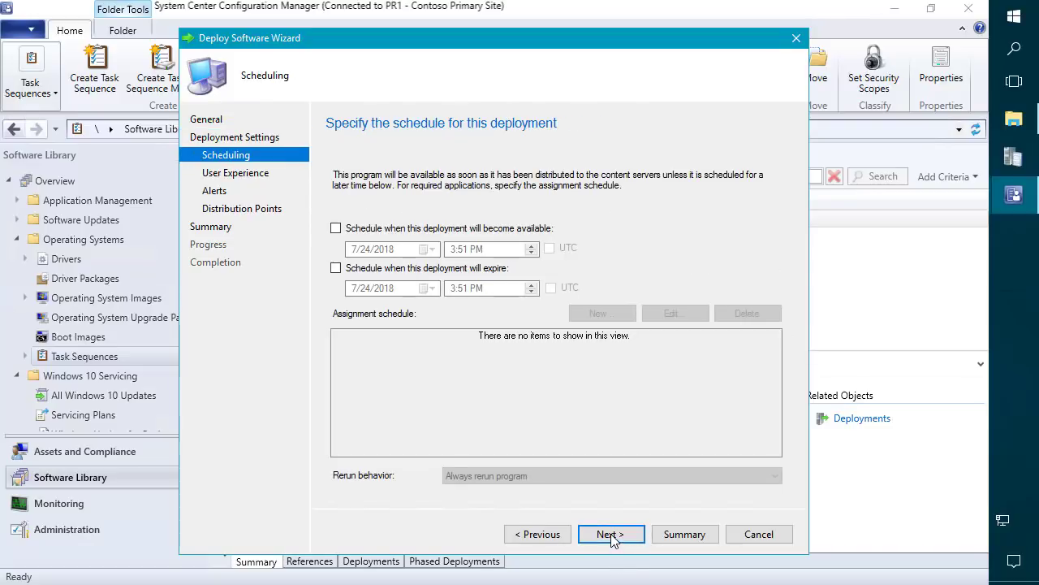
{"action": "left_click", "coordinate": [610, 536]}
{"action": "left_click", "coordinate": [611, 536]}
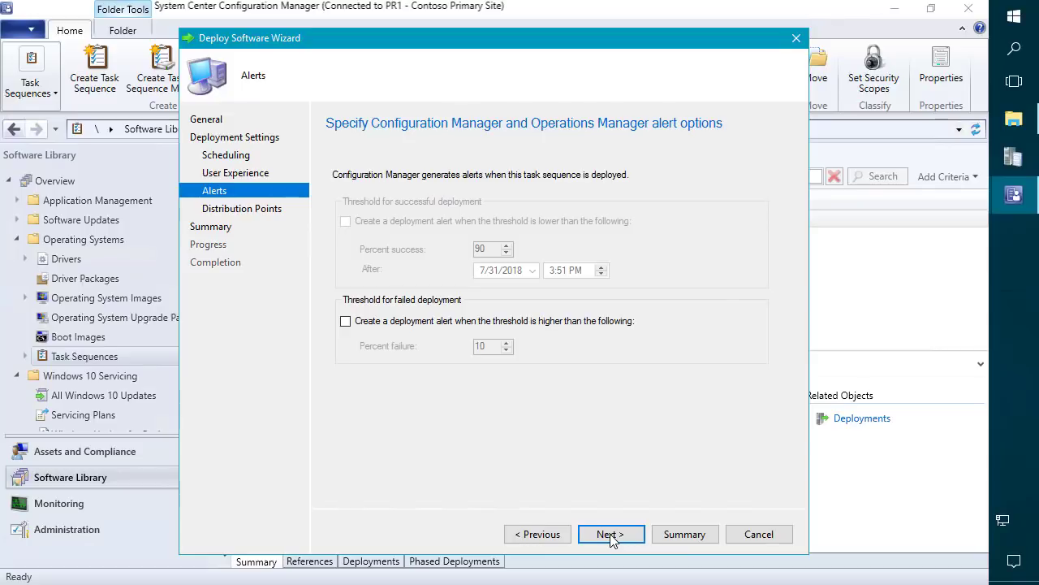
{"action": "left_click", "coordinate": [611, 535]}
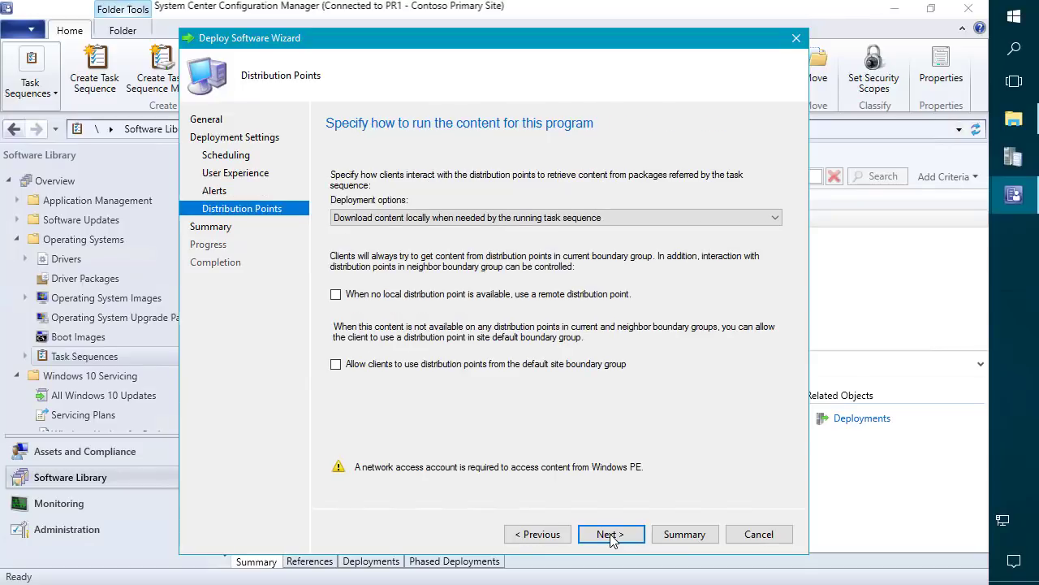
{"action": "left_click", "coordinate": [611, 536]}
{"action": "left_click", "coordinate": [610, 536]}
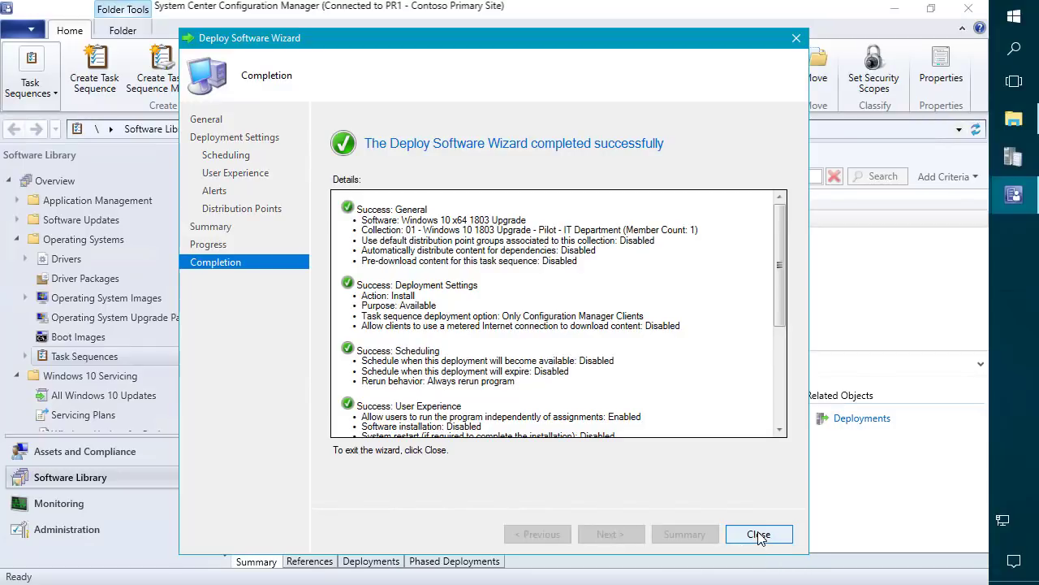
{"action": "left_click", "coordinate": [759, 535]}
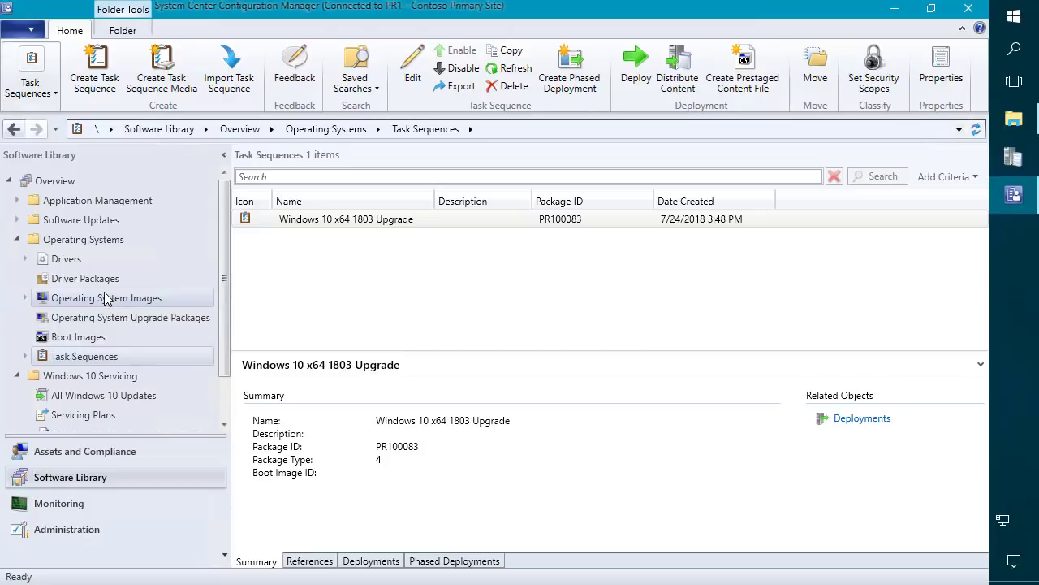
Review the feature updates under All Windows 10 Updates and return to the task sequences list.
{"action": "left_click", "coordinate": [118, 396]}
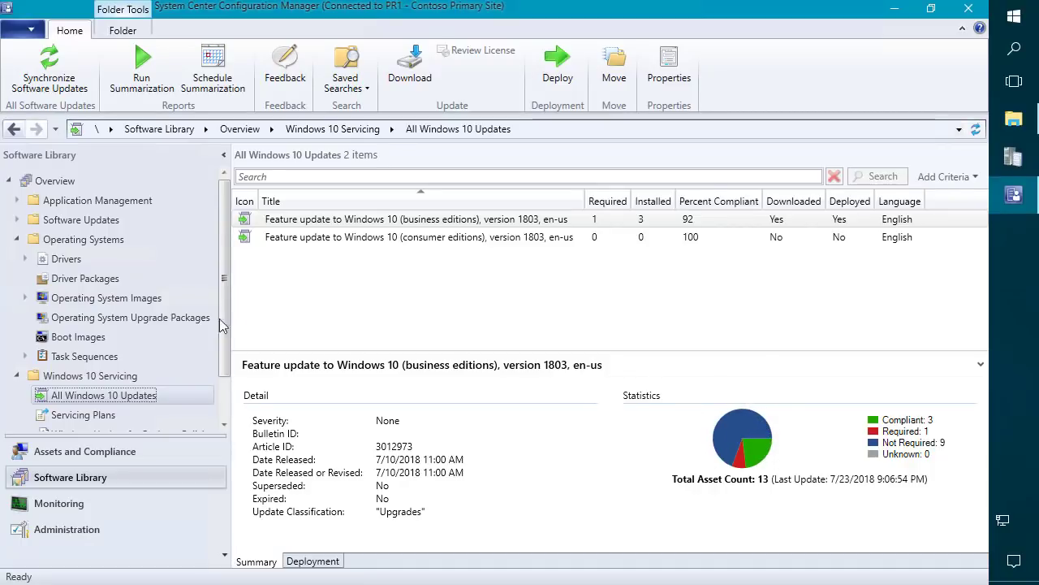
{"action": "left_click", "coordinate": [99, 357]}
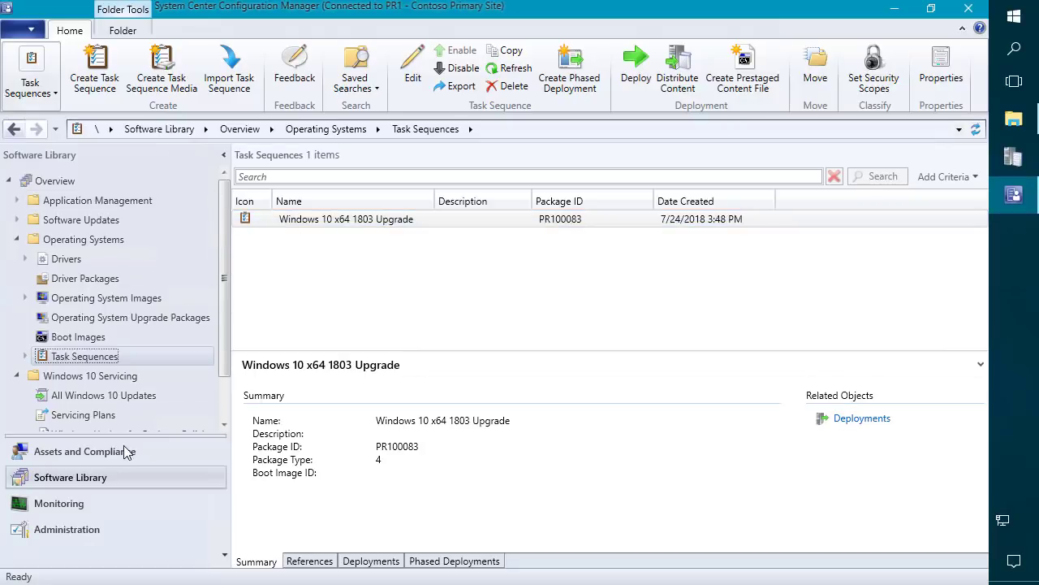
Copy the 03 - Windows 10 1803 Upgrade - Broad Deployment collection in the Windows 10 Upgrades device collections folder.
{"action": "left_click", "coordinate": [49, 451]}
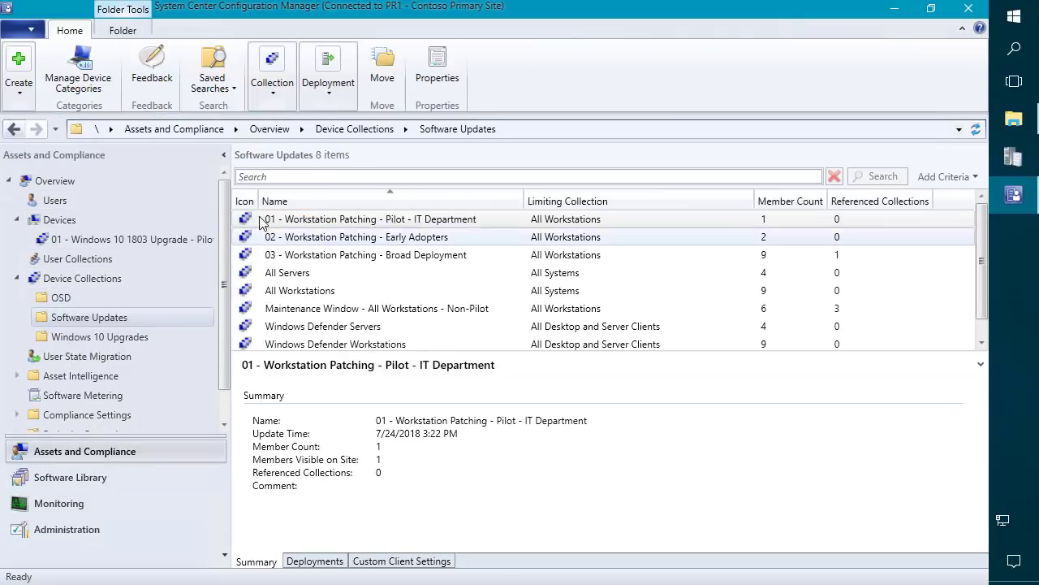
{"action": "left_click", "coordinate": [100, 336]}
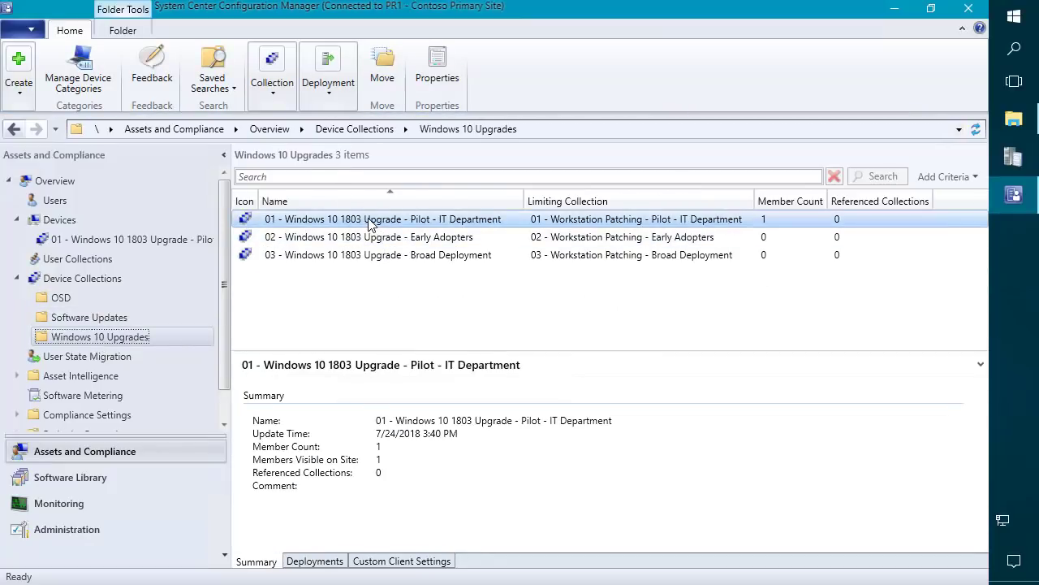
{"action": "left_click", "coordinate": [354, 256]}
{"action": "right_click", "coordinate": [352, 258]}
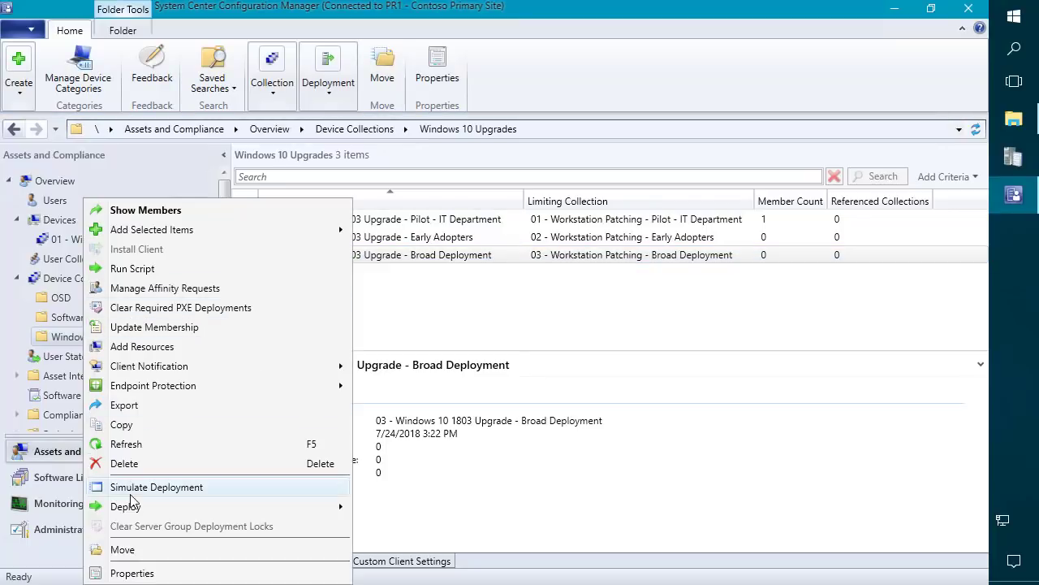
{"action": "left_click", "coordinate": [132, 425]}
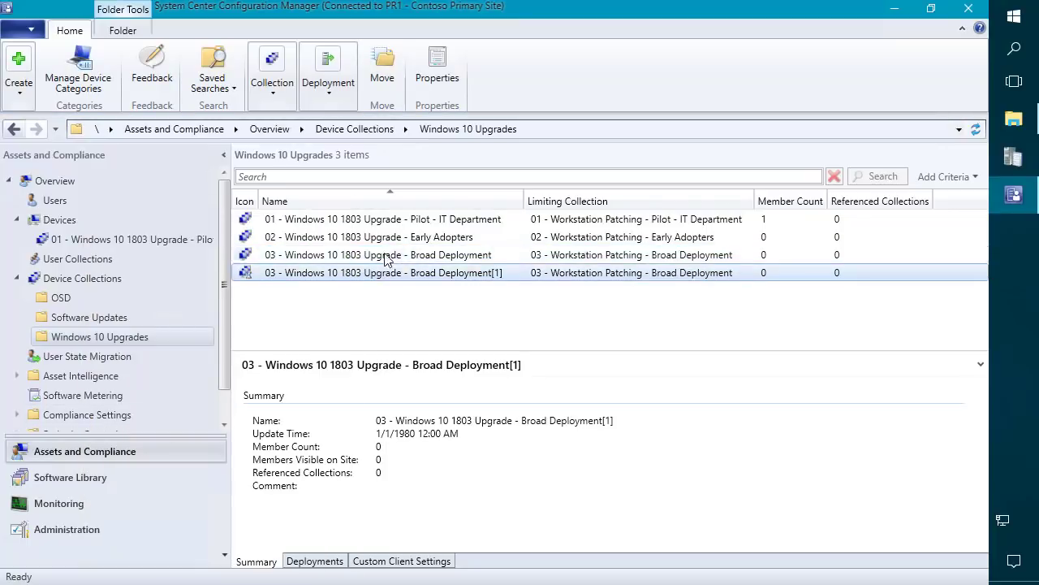
Change the copied collection's name to 04 - Windows 7 to Windows 10 1803 Upgrade in its properties.
{"action": "right_click", "coordinate": [390, 274]}
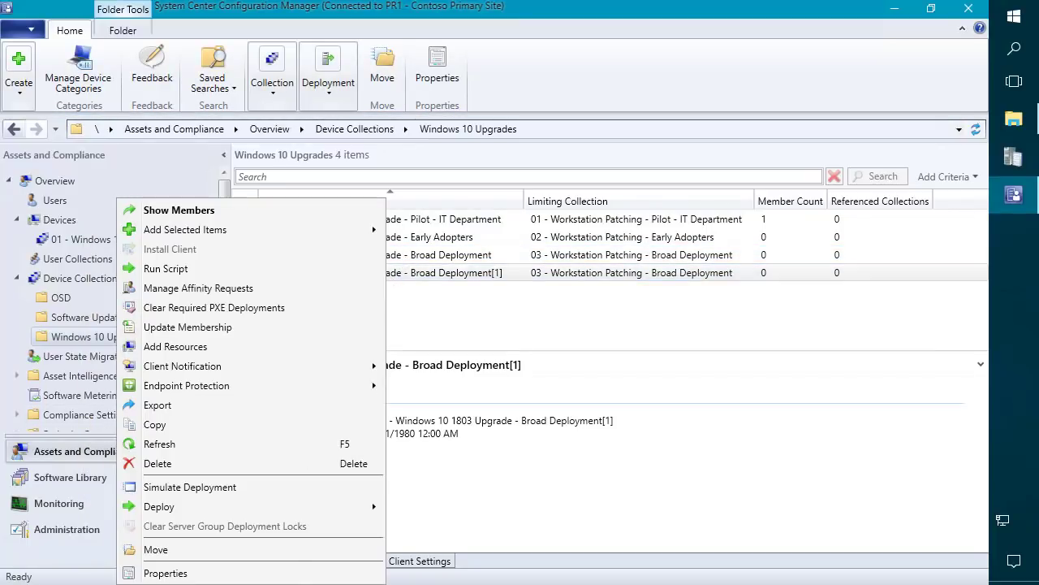
{"action": "left_click", "coordinate": [244, 573]}
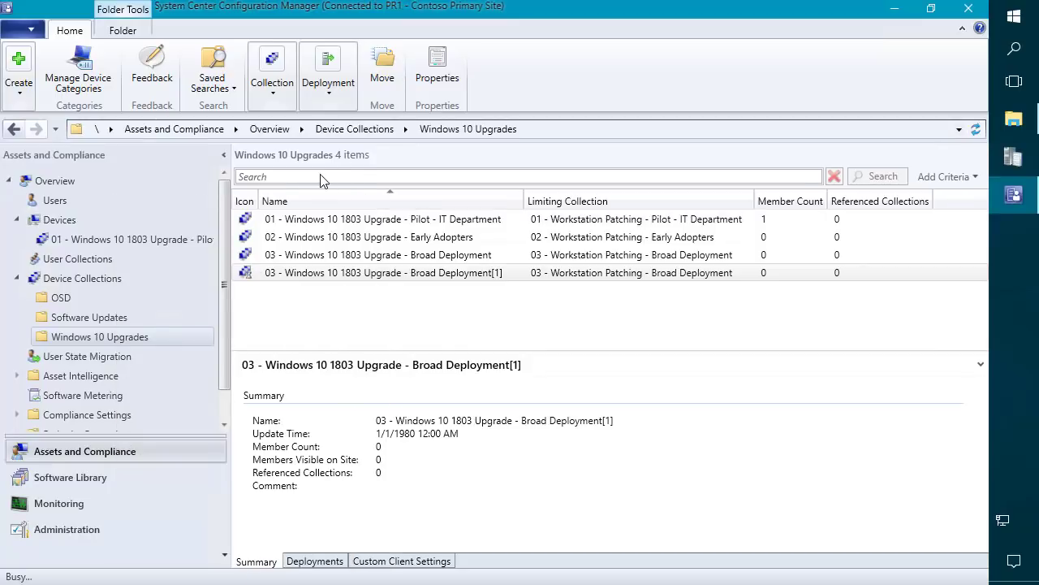
{"action": "left_click", "coordinate": [441, 153]}
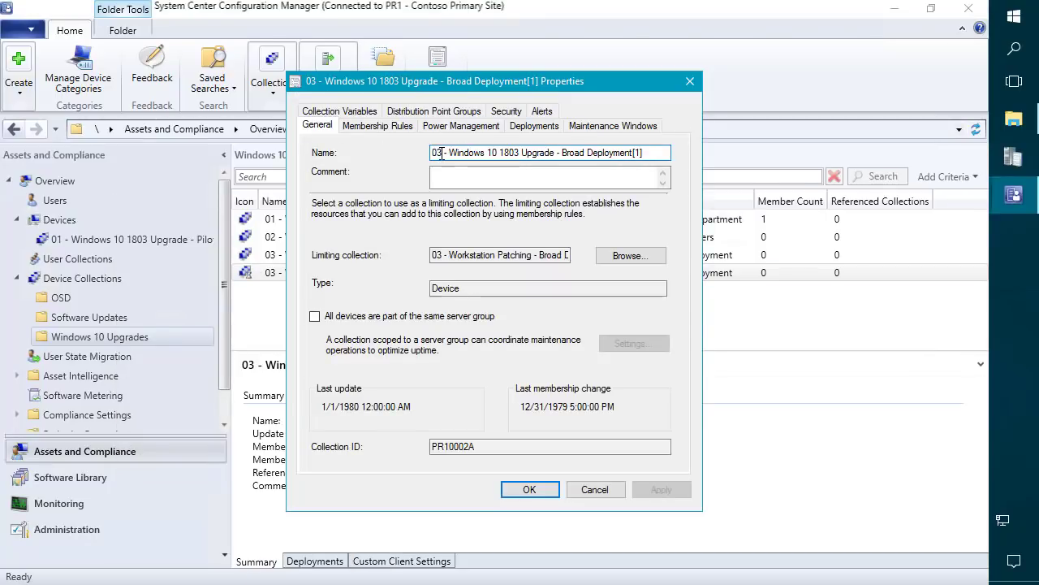
{"action": "key", "text": "BackSpace"}
{"action": "type", "text": "4"}
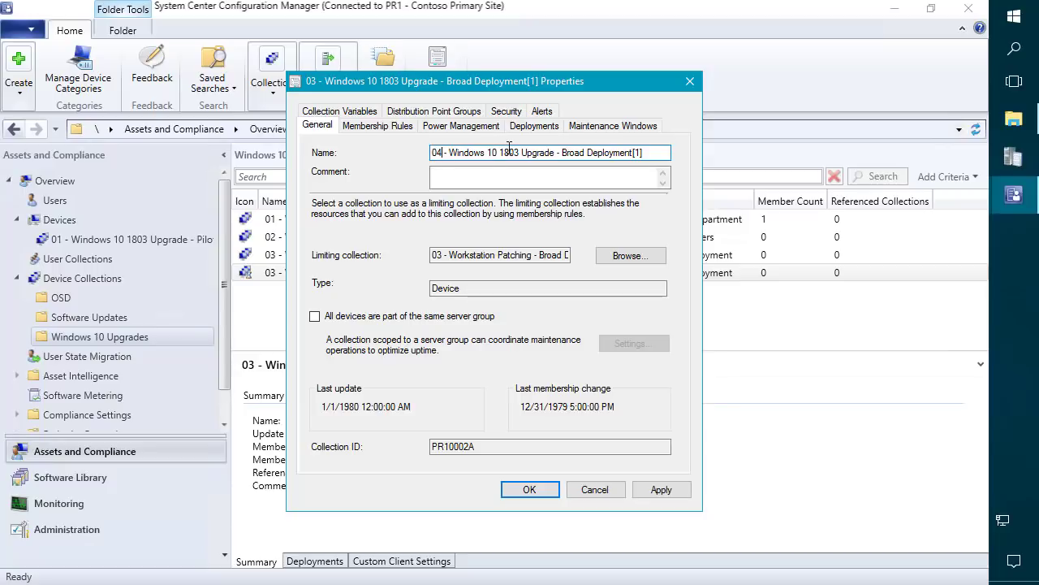
{"action": "left_click", "coordinate": [452, 153]}
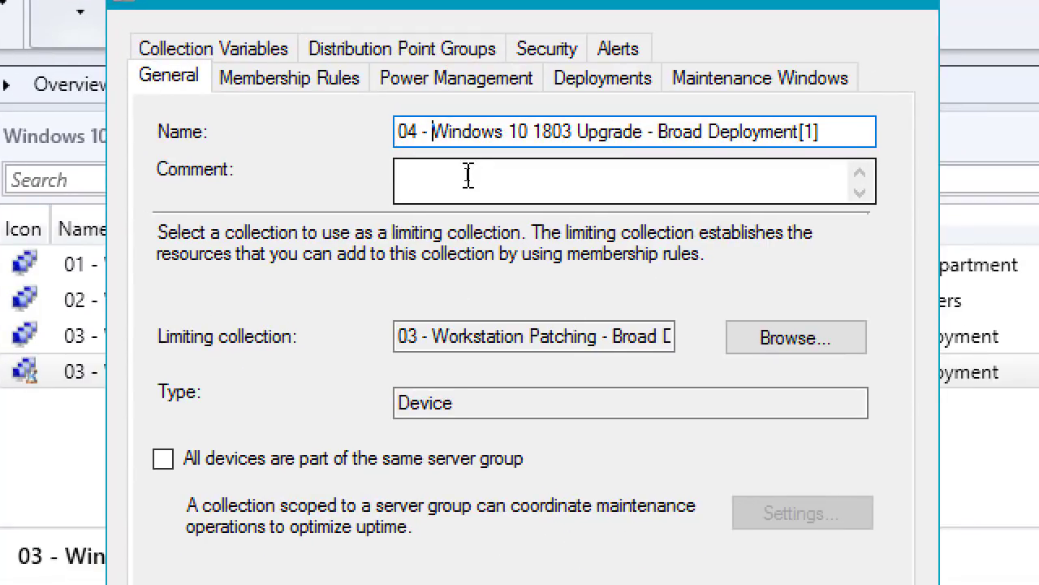
{"action": "type", "text": "Windows "}
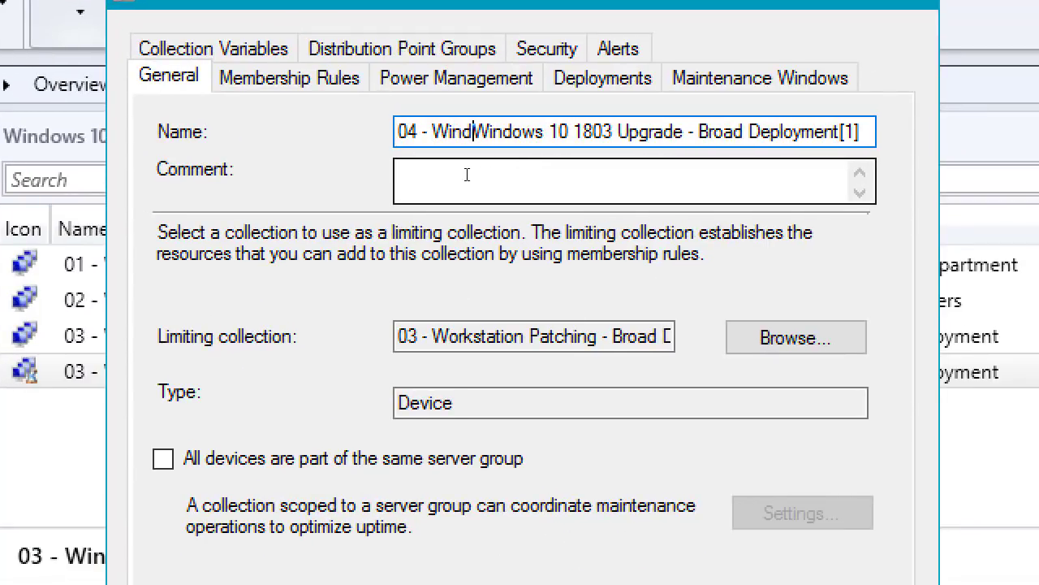
{"action": "type", "text": "7 to"}
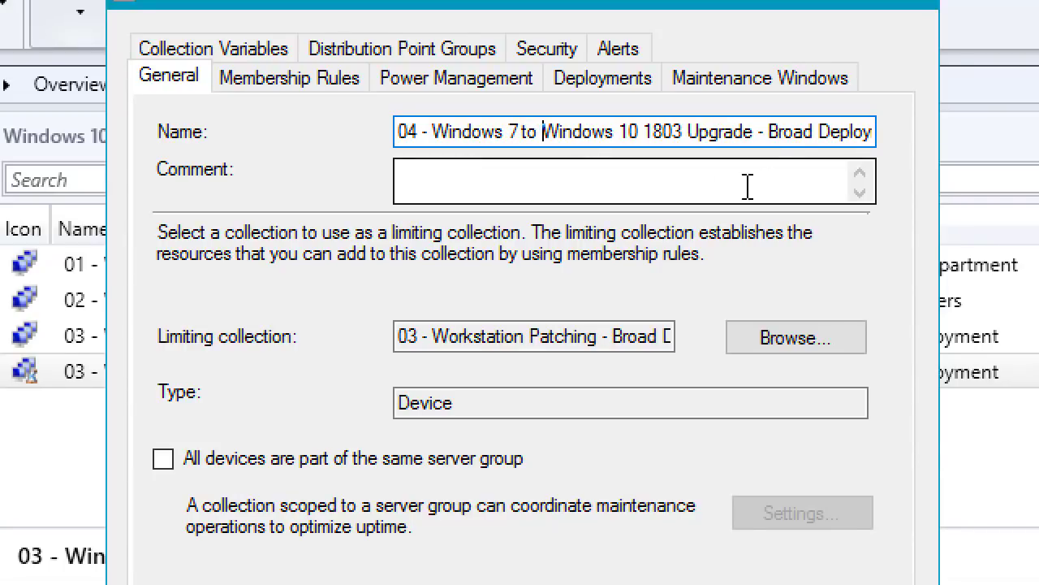
{"action": "left_click_drag", "start_coordinate": [754, 132], "coordinate": [912, 132]}
{"action": "key", "text": "Delete"}
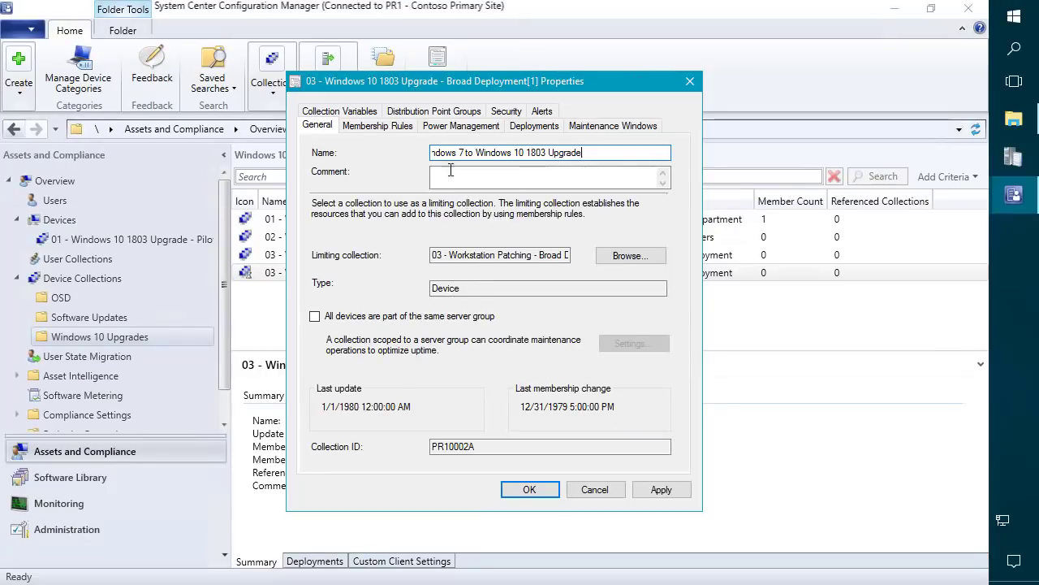
Start a direct membership rule for the copied collection and search System Resource names with the wildcard value %.
{"action": "left_click", "coordinate": [376, 125]}
{"action": "left_click", "coordinate": [501, 320]}
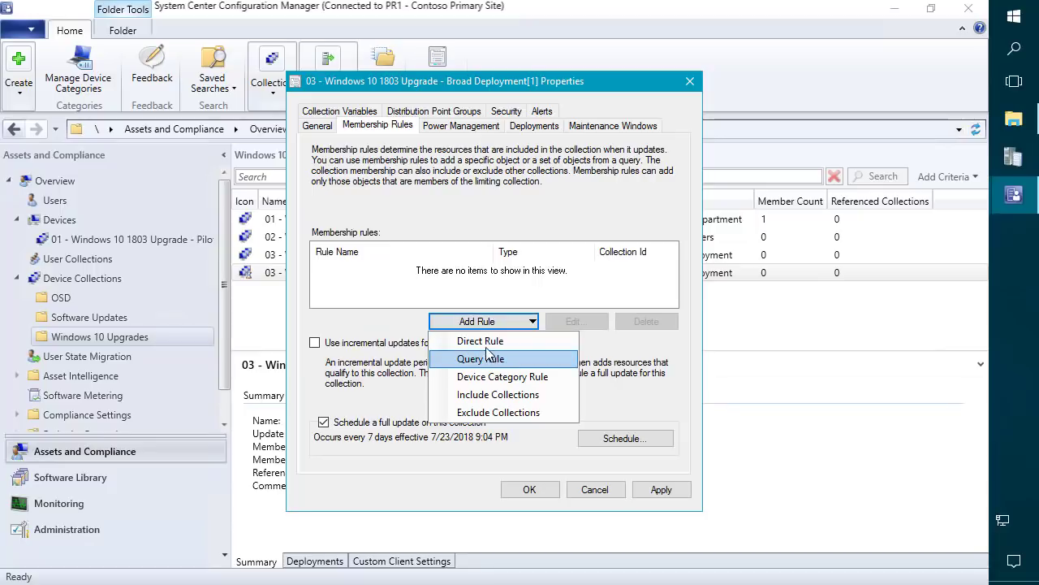
{"action": "left_click", "coordinate": [443, 343]}
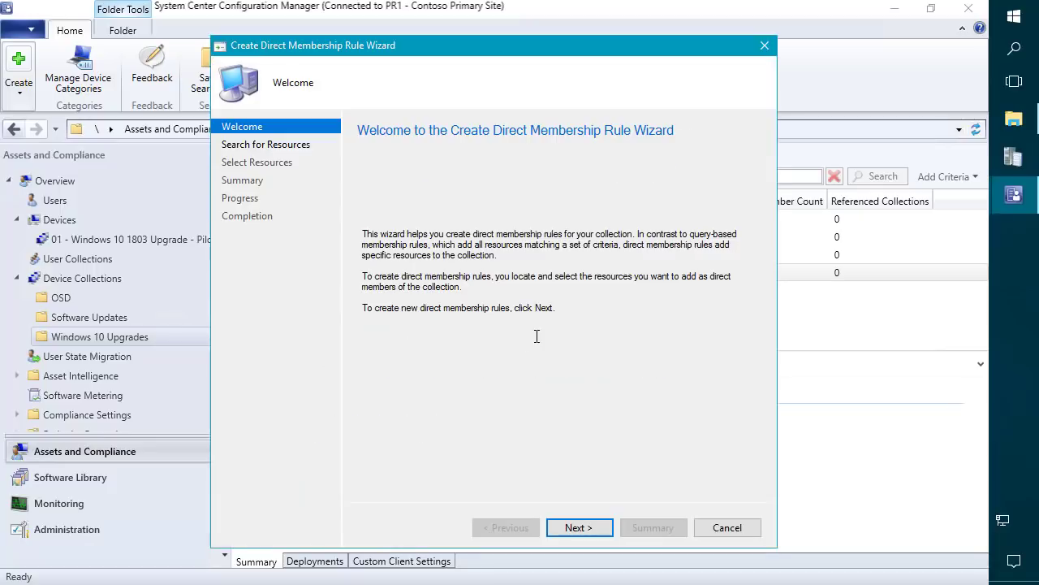
{"action": "left_click", "coordinate": [578, 528]}
{"action": "left_click", "coordinate": [589, 401]}
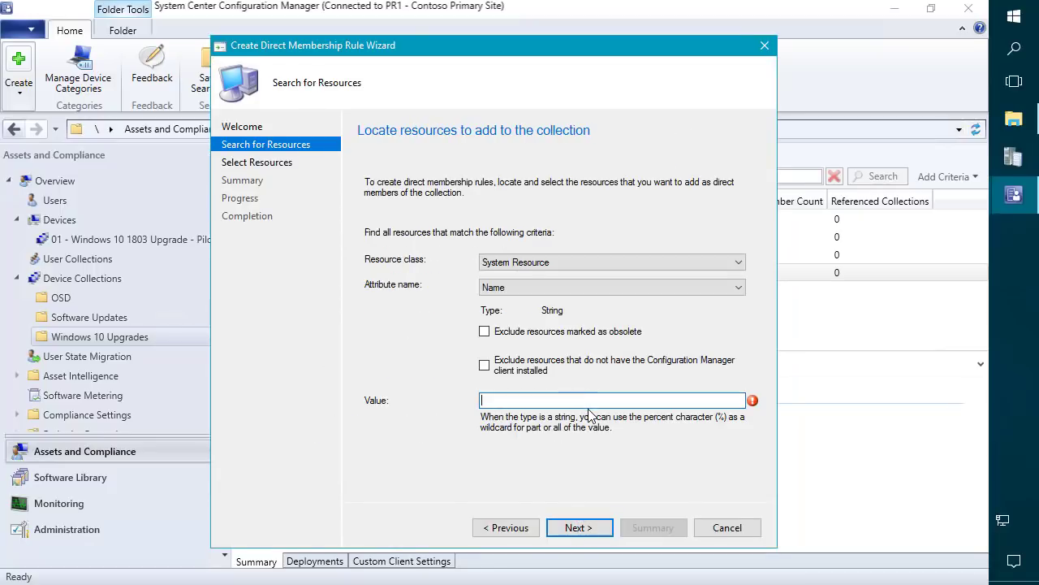
{"action": "type", "text": "%"}
{"action": "left_click", "coordinate": [594, 530]}
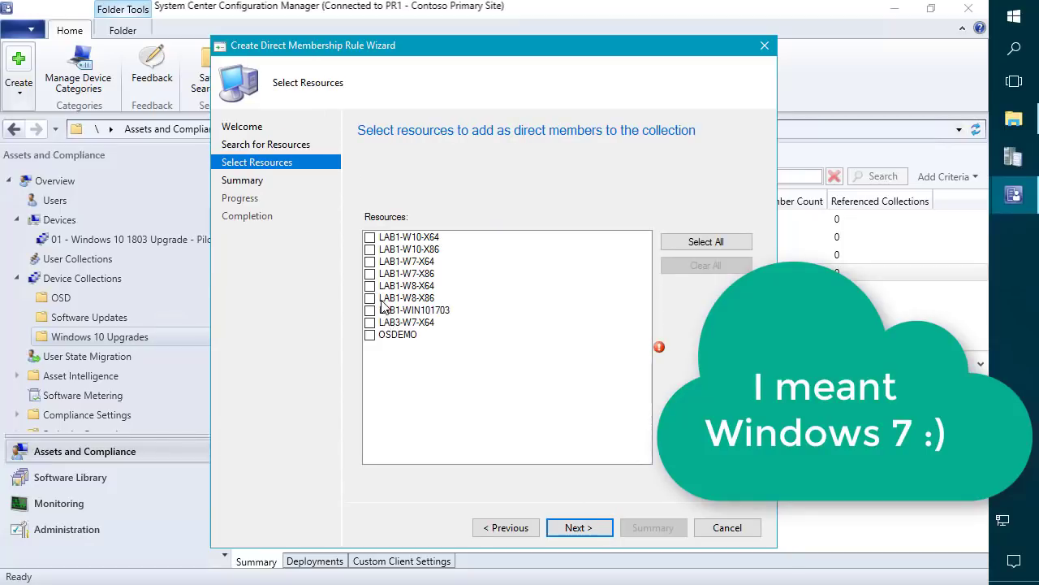
Add LAB3-W7-X64 as the direct member, complete the rule wizard, and apply and save the collection properties.
{"action": "left_click", "coordinate": [372, 323]}
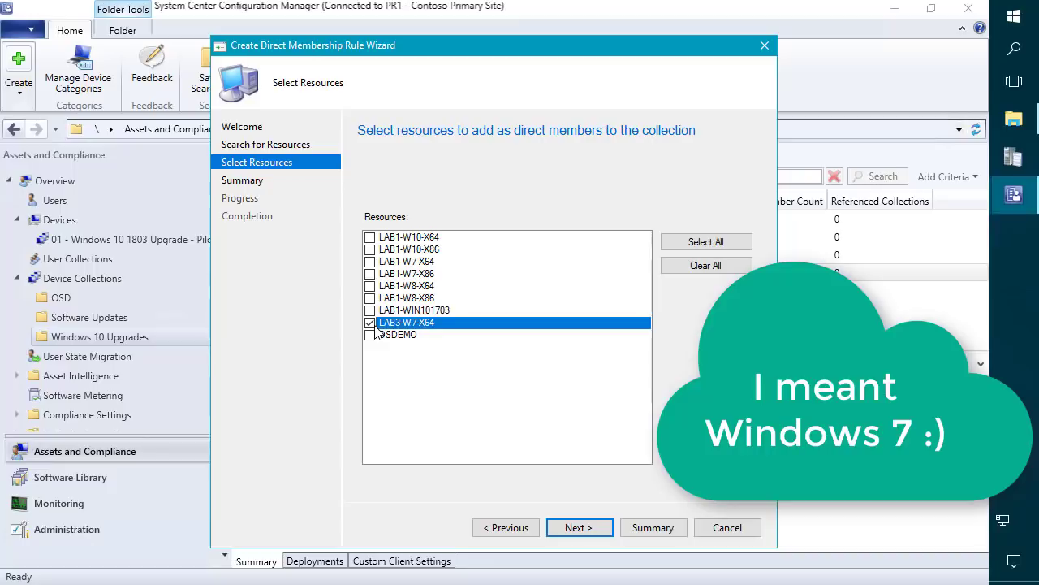
{"action": "left_click", "coordinate": [592, 528]}
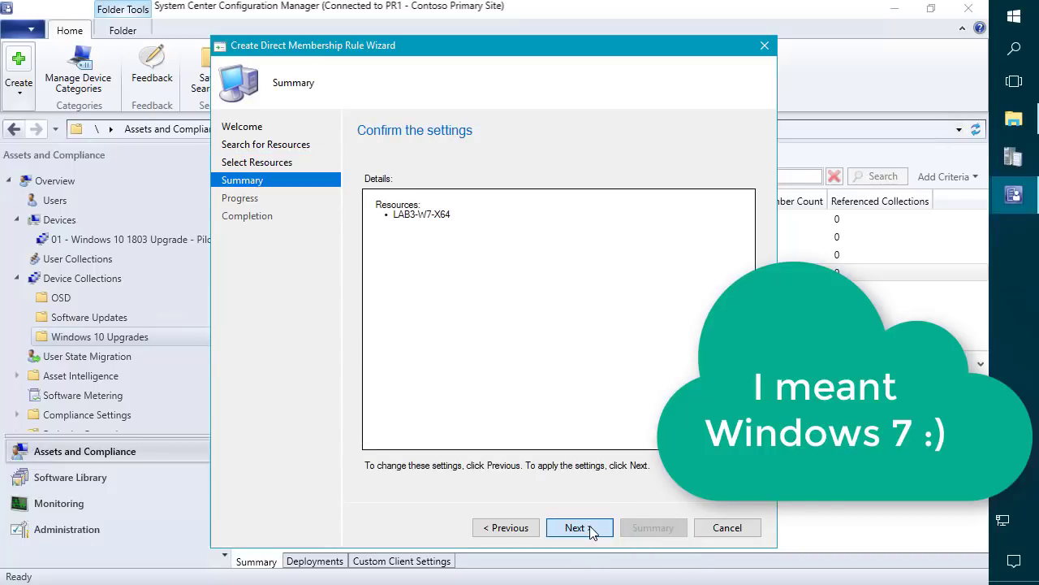
{"action": "left_click", "coordinate": [591, 527]}
{"action": "left_click", "coordinate": [726, 529]}
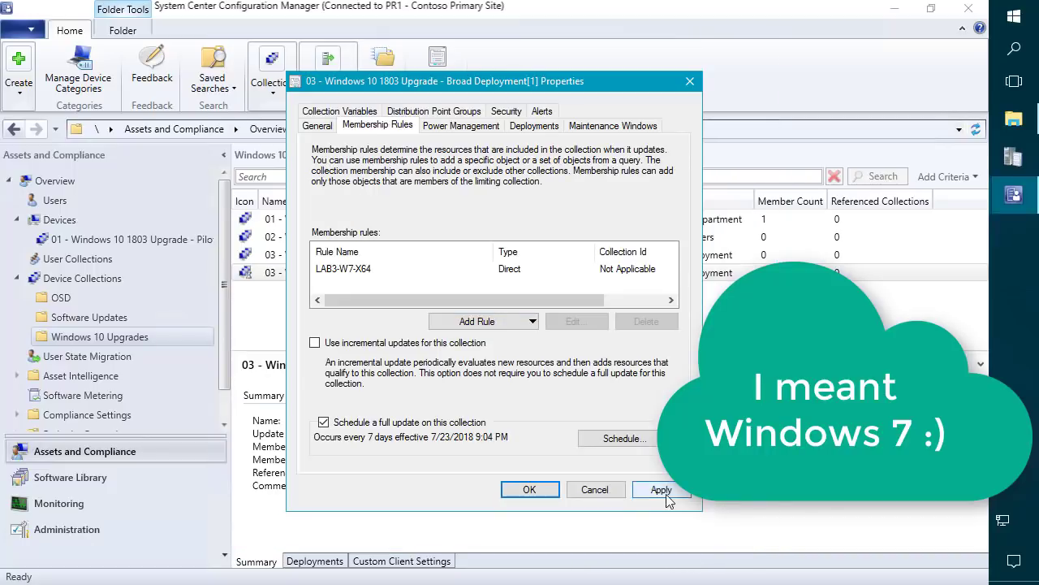
{"action": "left_click", "coordinate": [665, 497]}
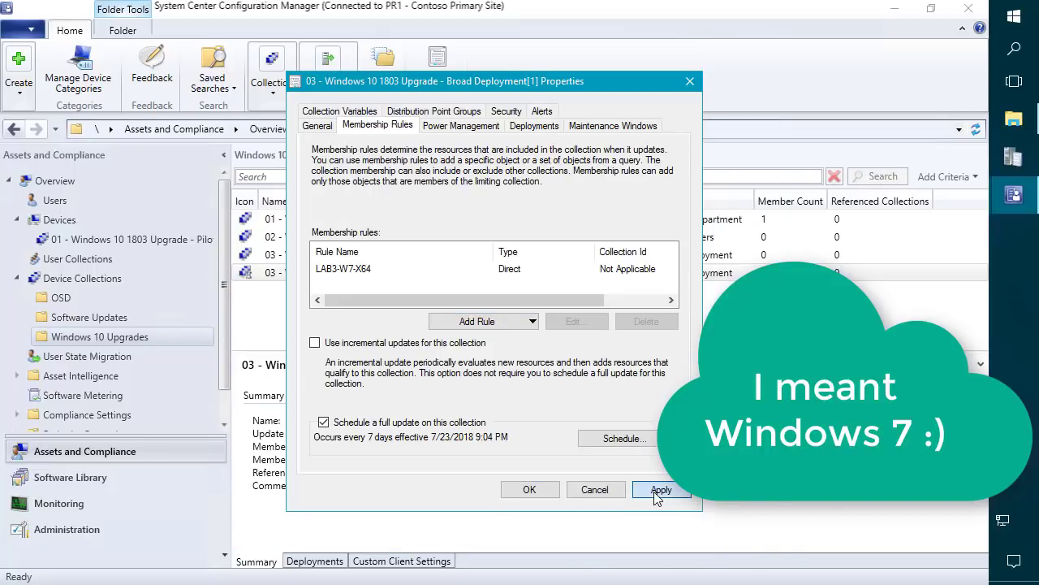
{"action": "left_click", "coordinate": [536, 492]}
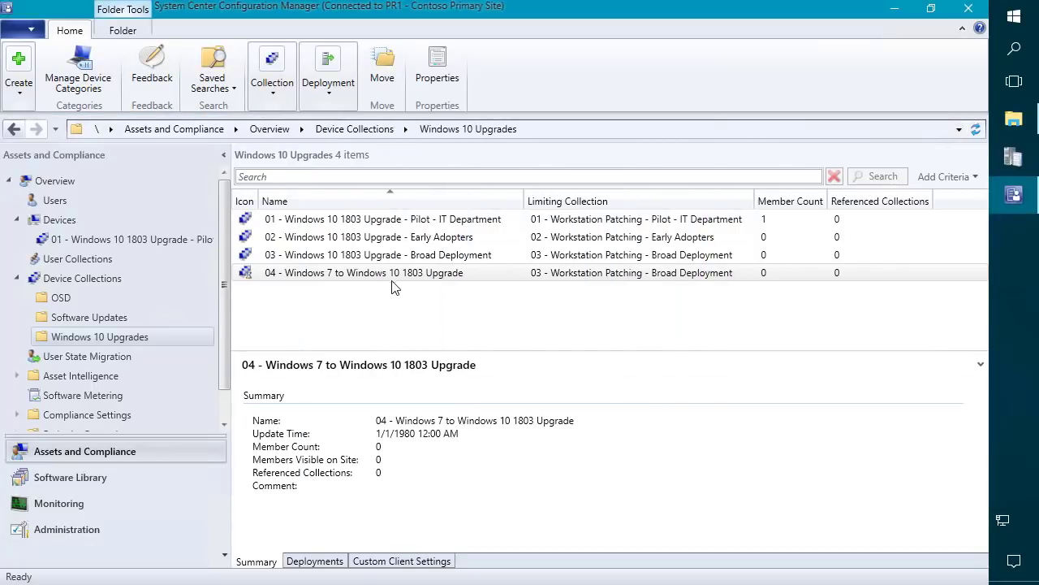
Refresh the Windows 10 Upgrades collections and view the members of 04 - Windows 7 to Windows 10 1803 Upgrade.
{"action": "left_click", "coordinate": [978, 130]}
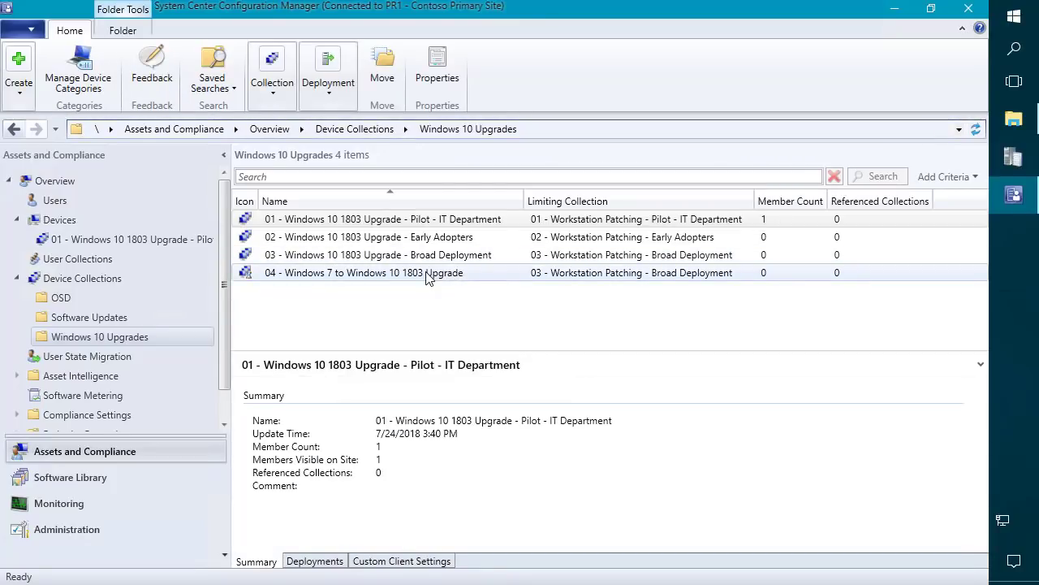
{"action": "left_click", "coordinate": [429, 276]}
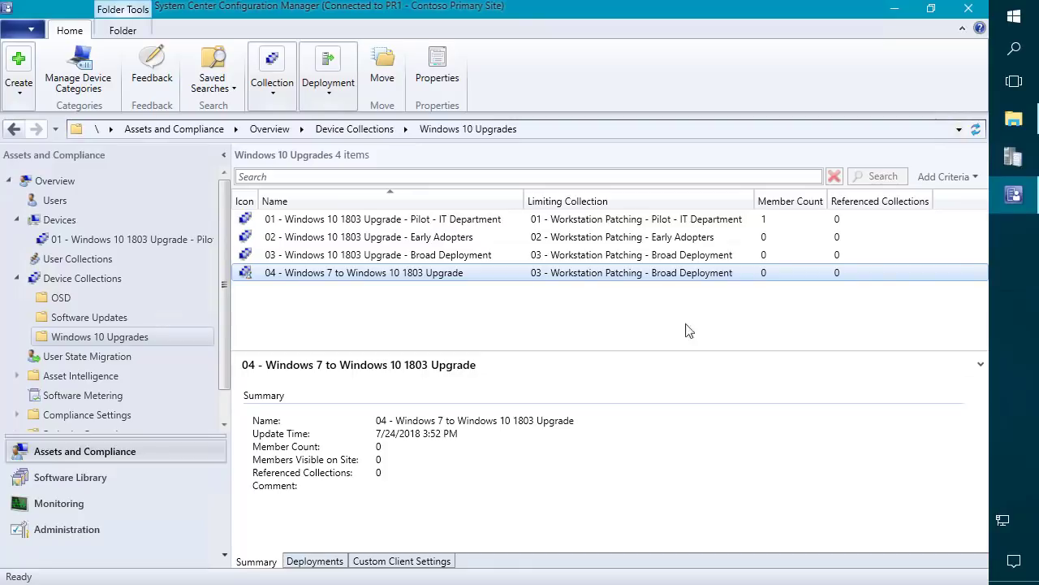
{"action": "double_click", "coordinate": [306, 274]}
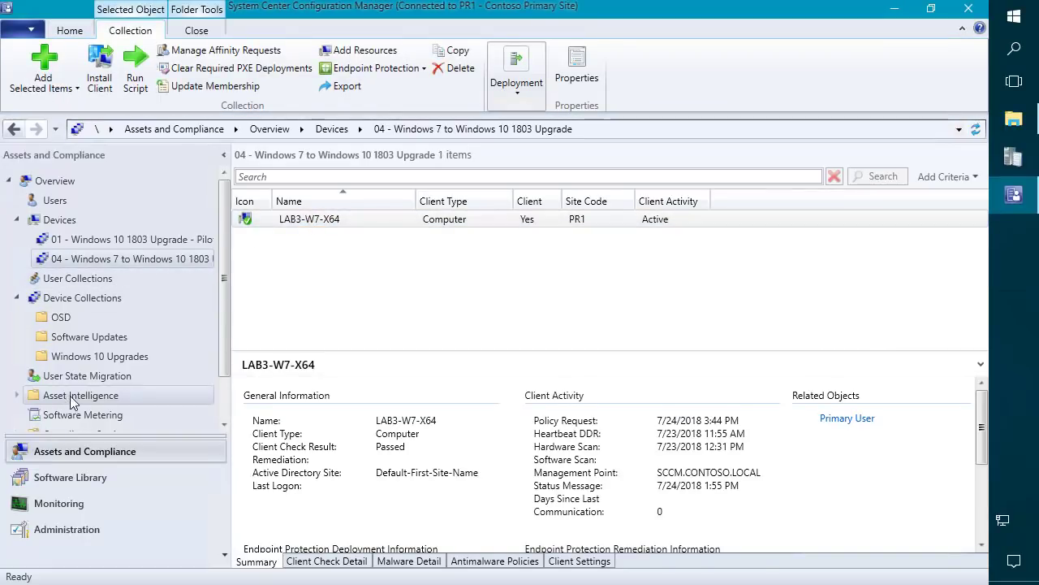
Start deploying the Windows 10 x64 1803 Upgrade task sequence, targeting the 04 - Windows 7 to Windows 10 1803 Upgrade collection in Windows 10 Upgrades.
{"action": "scroll", "coordinate": [77, 402], "scroll_direction": "down", "scroll_amount": 1}
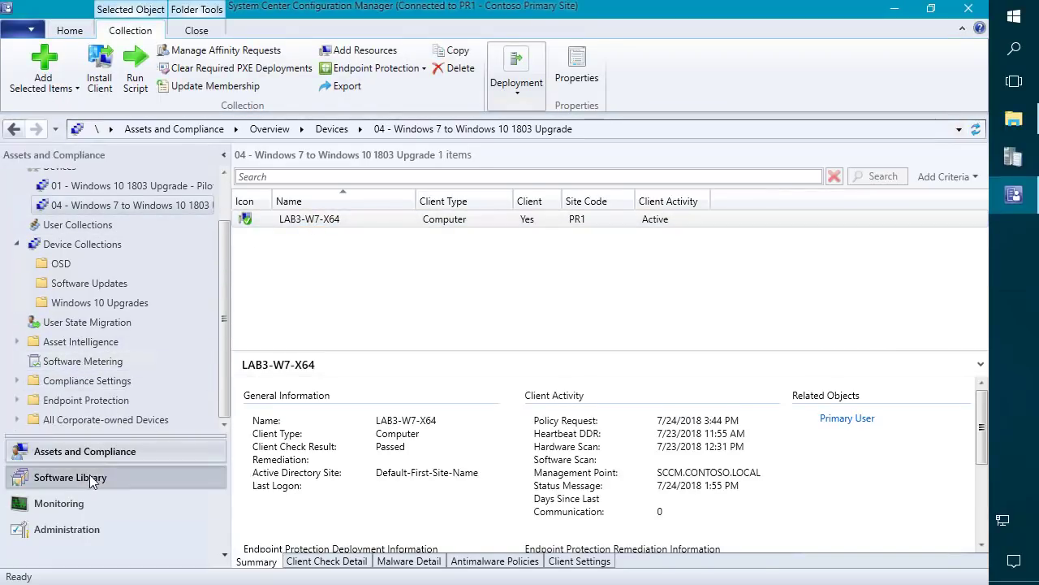
{"action": "left_click", "coordinate": [91, 480]}
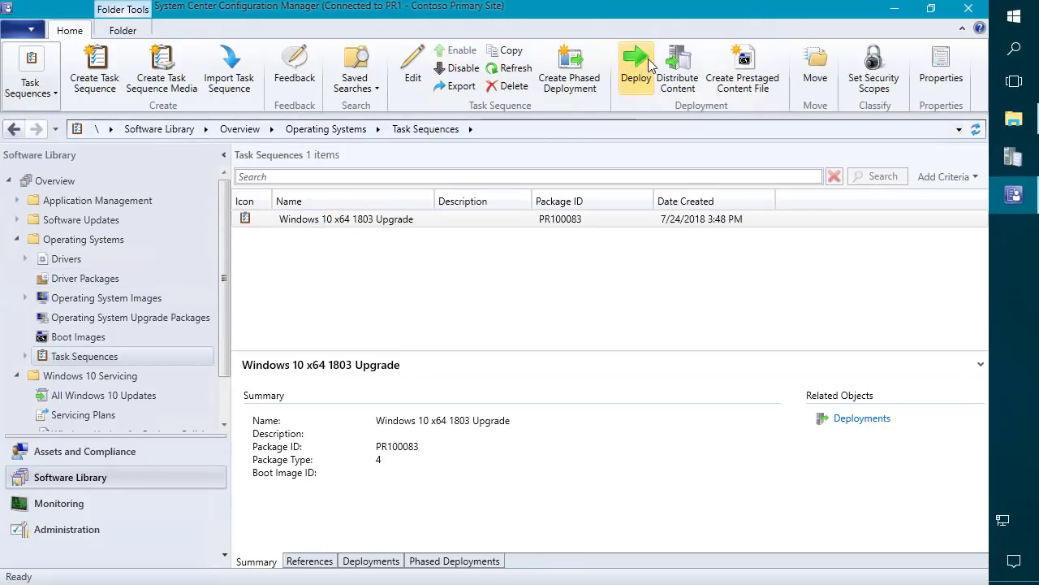
{"action": "left_click", "coordinate": [642, 69]}
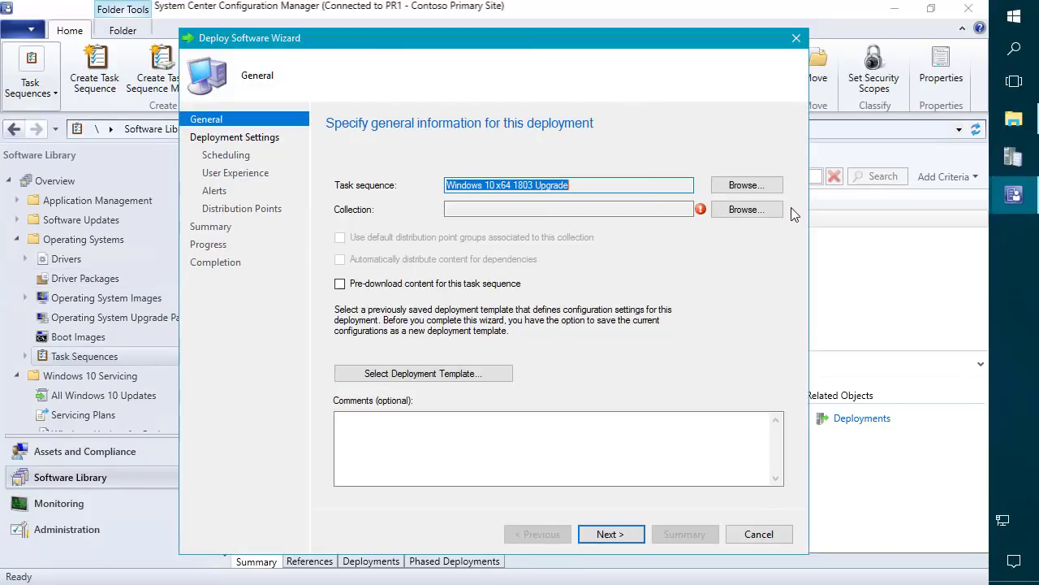
{"action": "left_click", "coordinate": [747, 210]}
{"action": "left_click", "coordinate": [649, 380]}
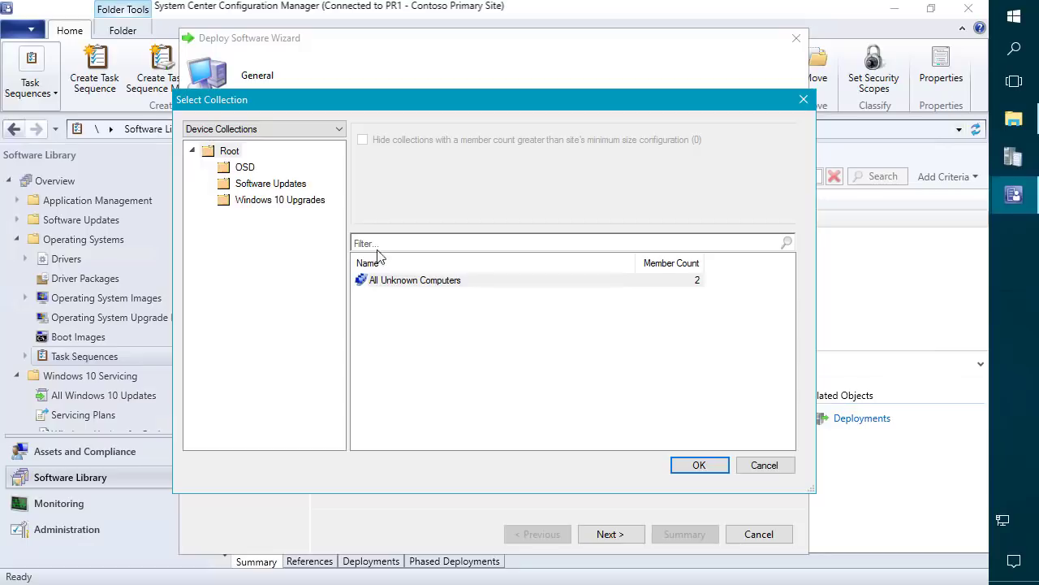
{"action": "left_click", "coordinate": [300, 201]}
{"action": "left_click", "coordinate": [453, 323]}
{"action": "left_click", "coordinate": [684, 468]}
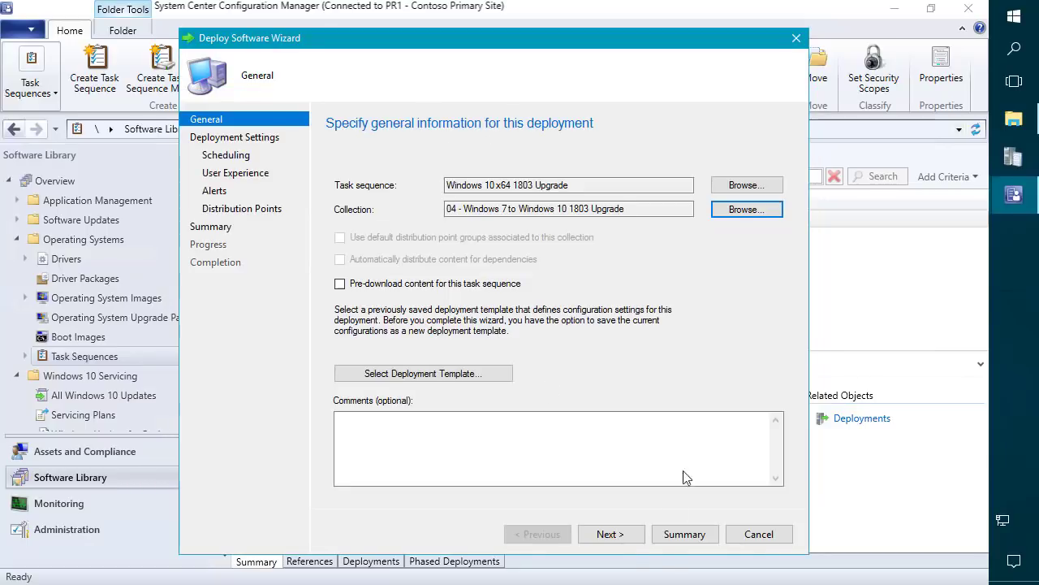
Keep the Available purpose and the default scheduling, user experience, alert and distribution point settings, then complete the deployment and close the wizard.
{"action": "left_click", "coordinate": [623, 537]}
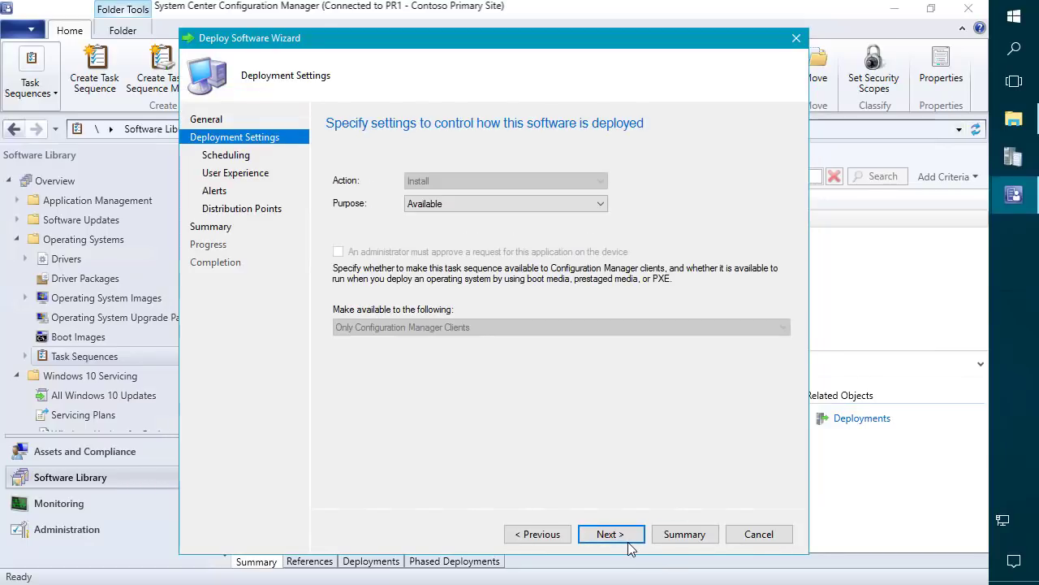
{"action": "left_click", "coordinate": [630, 537]}
{"action": "left_click", "coordinate": [630, 537]}
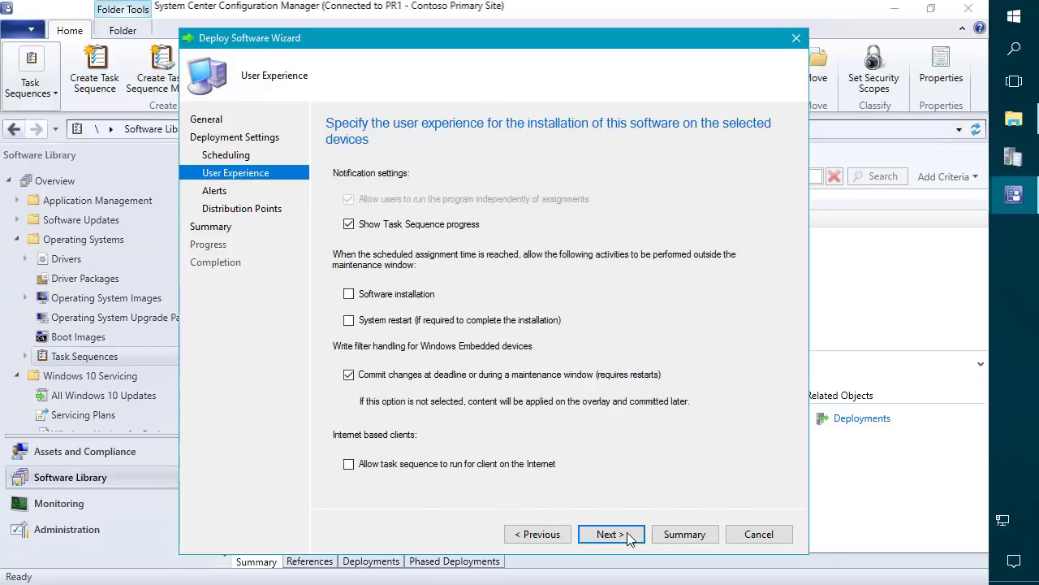
{"action": "left_click", "coordinate": [630, 537]}
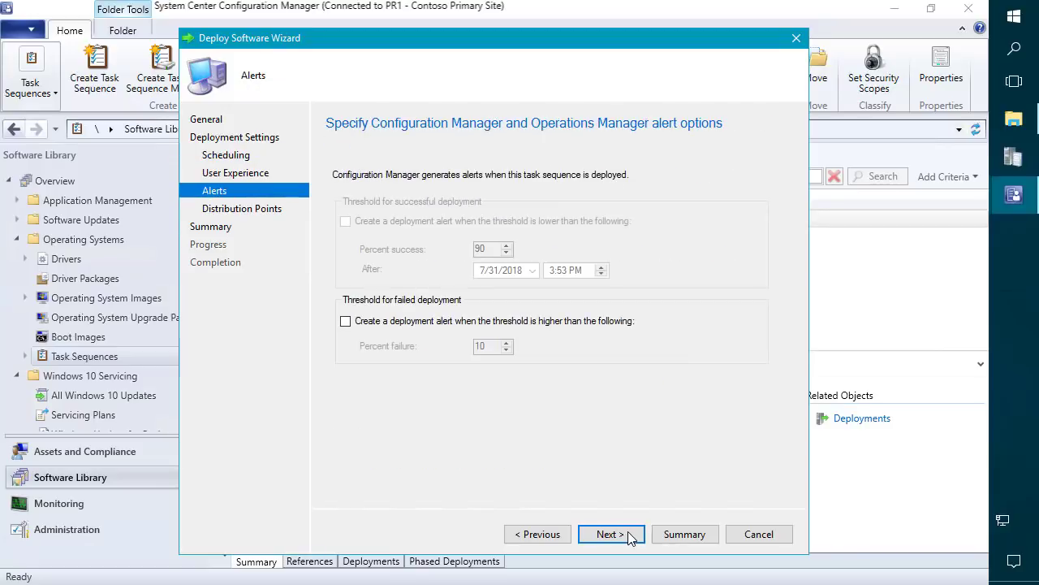
{"action": "left_click", "coordinate": [630, 537]}
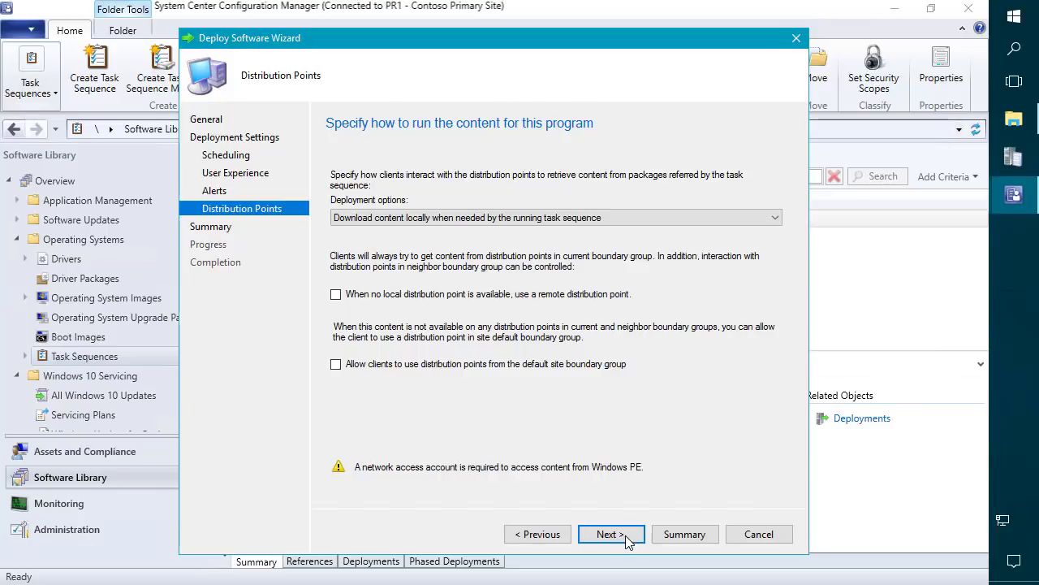
{"action": "left_click", "coordinate": [626, 539]}
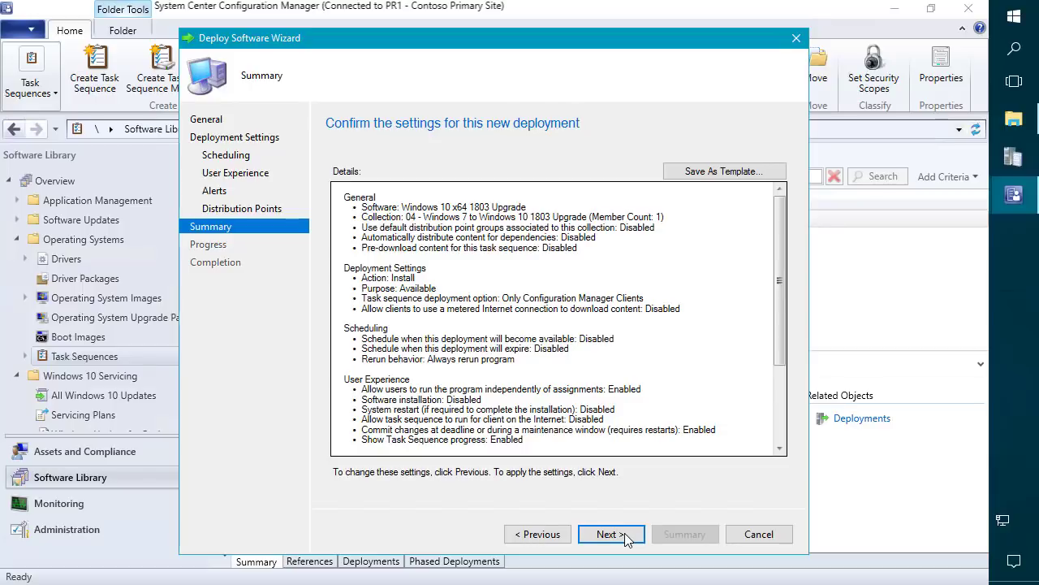
{"action": "left_click", "coordinate": [624, 538]}
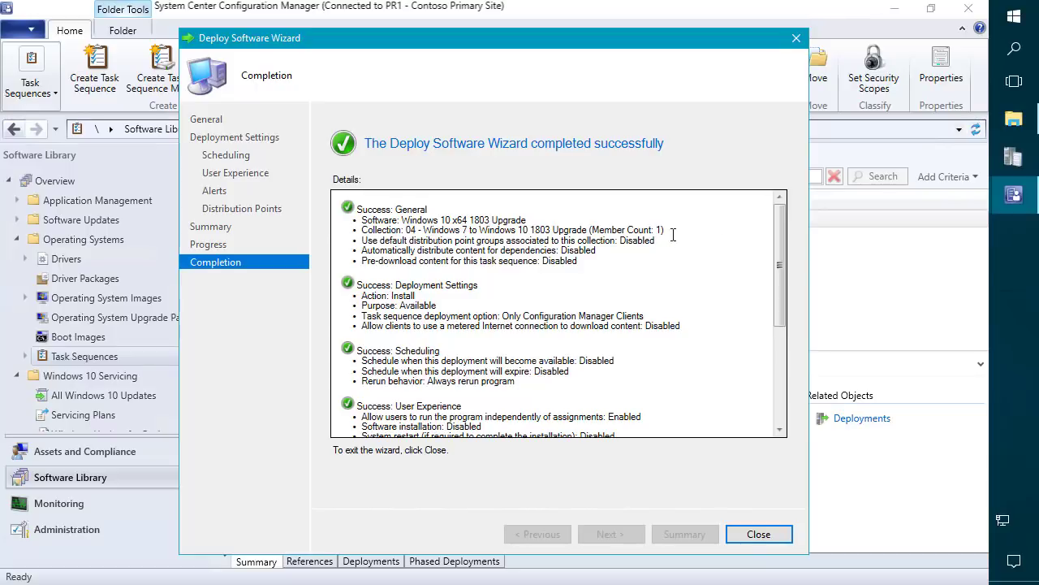
{"action": "left_click", "coordinate": [758, 534]}
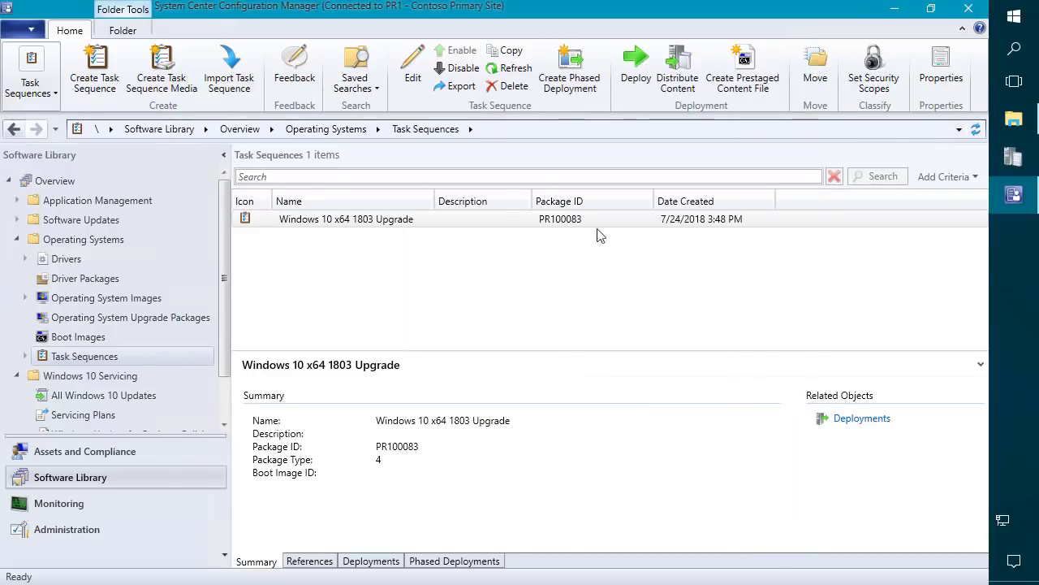
Examine the content source paths and file sizes in the properties of the Windows 10 (business editions) version 1803 feature update.
{"action": "left_click", "coordinate": [481, 225]}
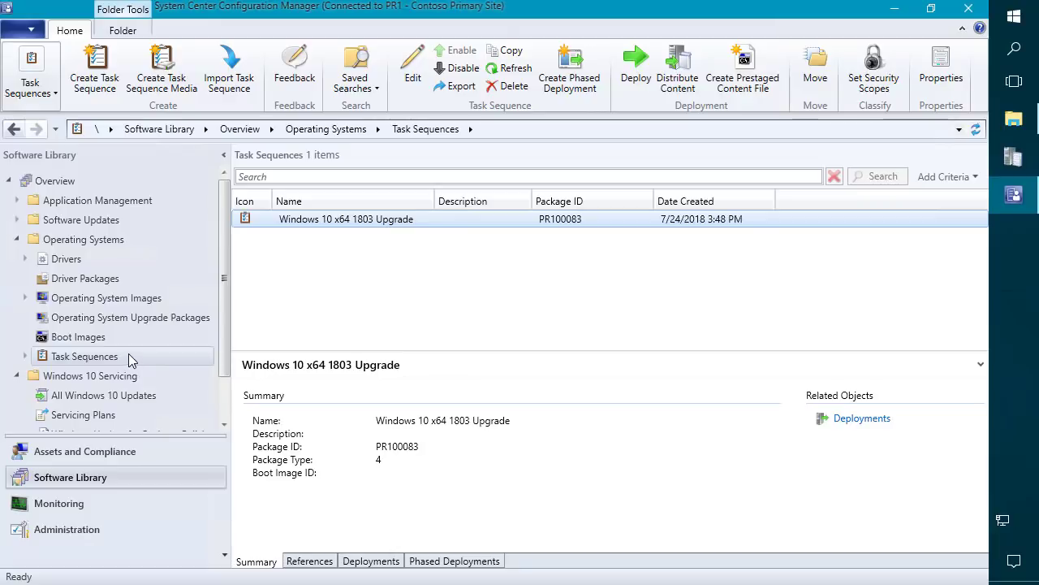
{"action": "left_click", "coordinate": [122, 397]}
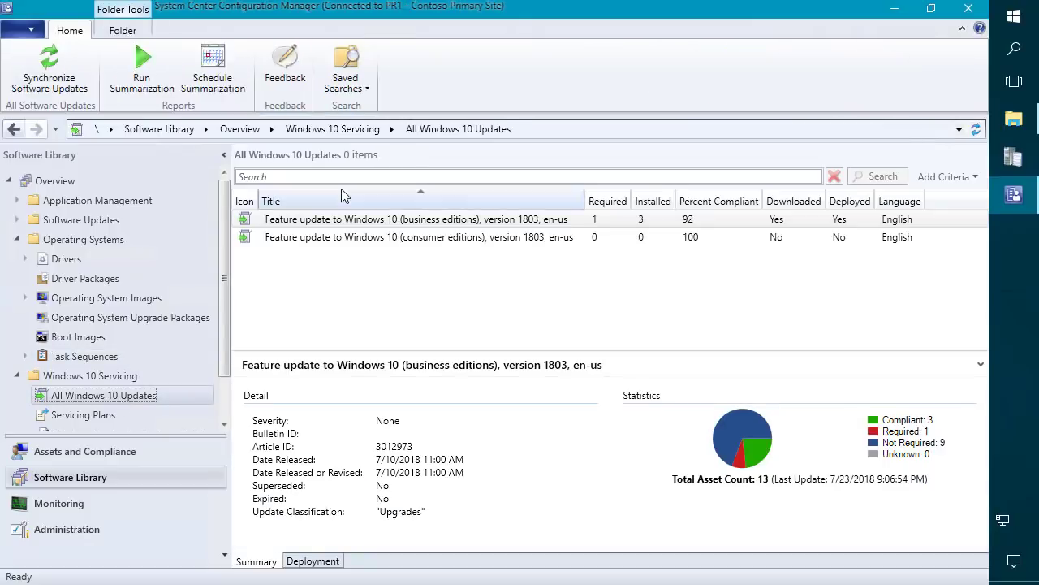
{"action": "right_click", "coordinate": [374, 225]}
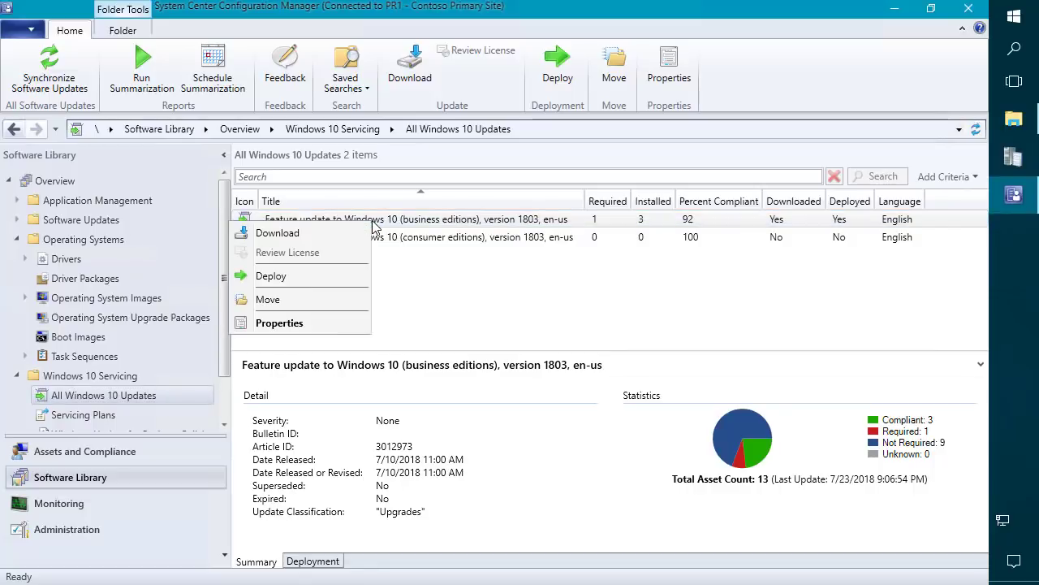
{"action": "left_click", "coordinate": [301, 326]}
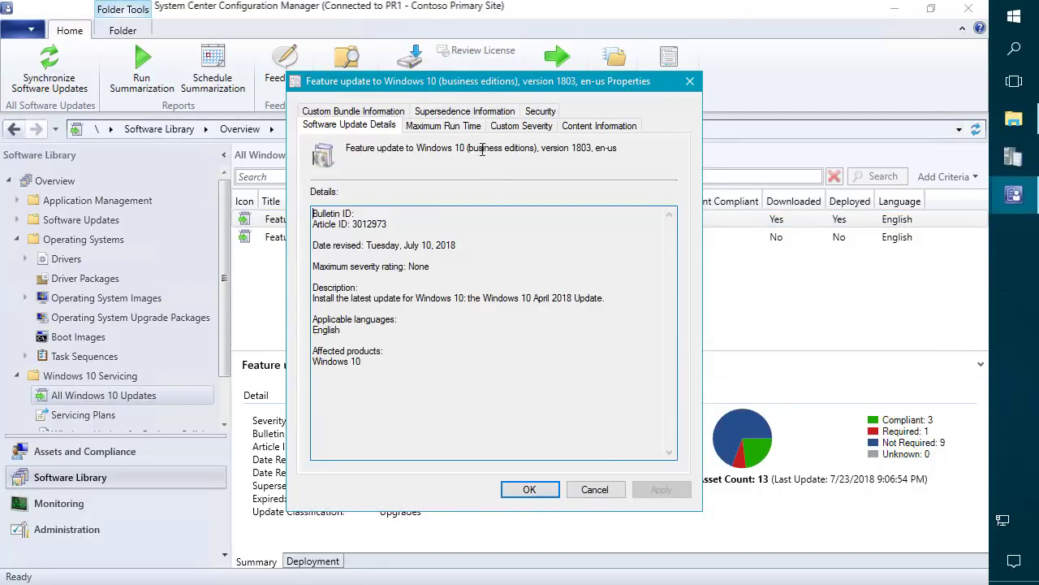
{"action": "left_click", "coordinate": [596, 126]}
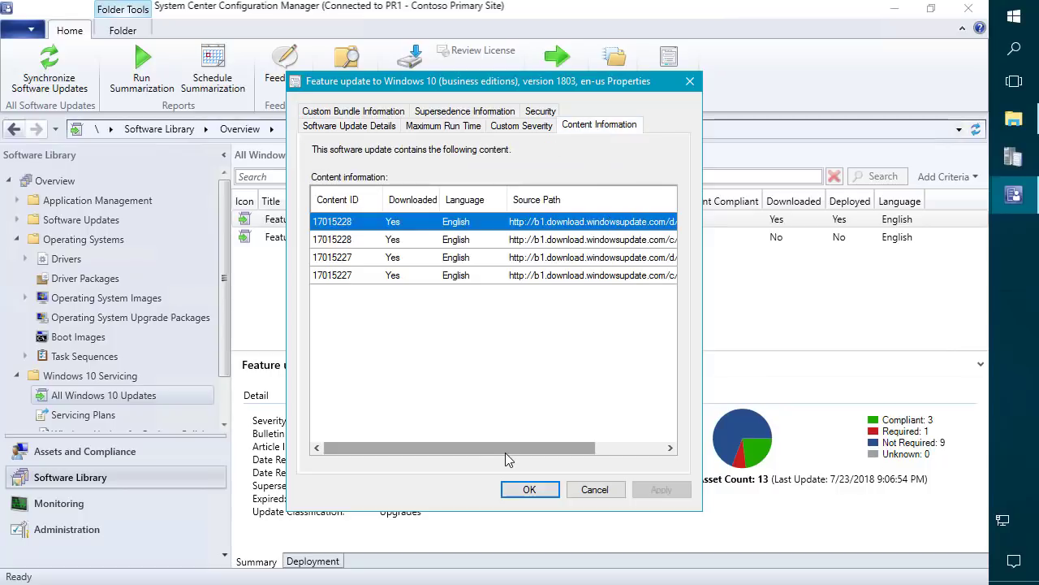
{"action": "left_click_drag", "start_coordinate": [529, 448], "coordinate": [609, 445]}
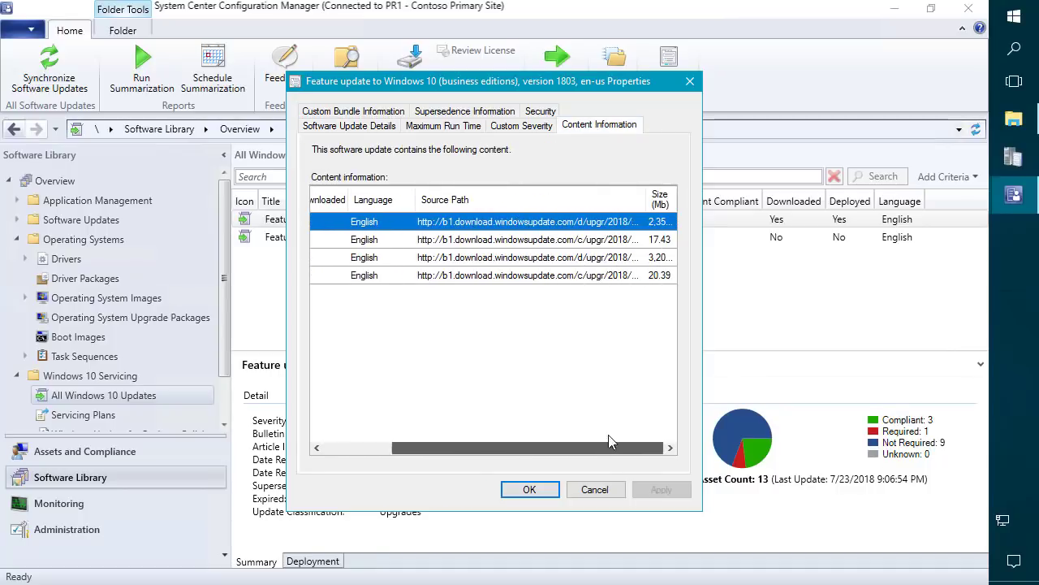
{"action": "left_click", "coordinate": [651, 258]}
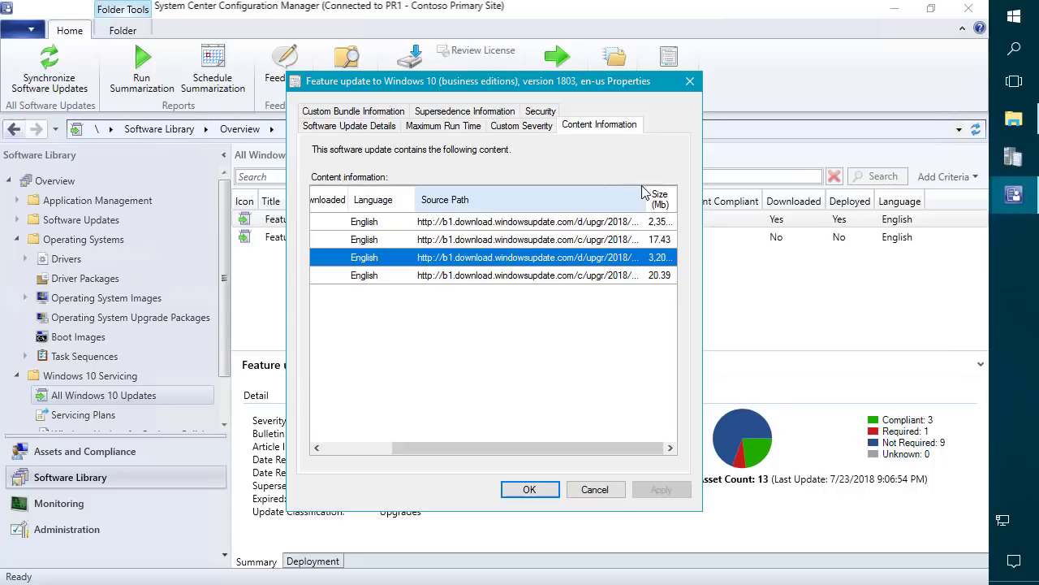
{"action": "double_click", "coordinate": [643, 192]}
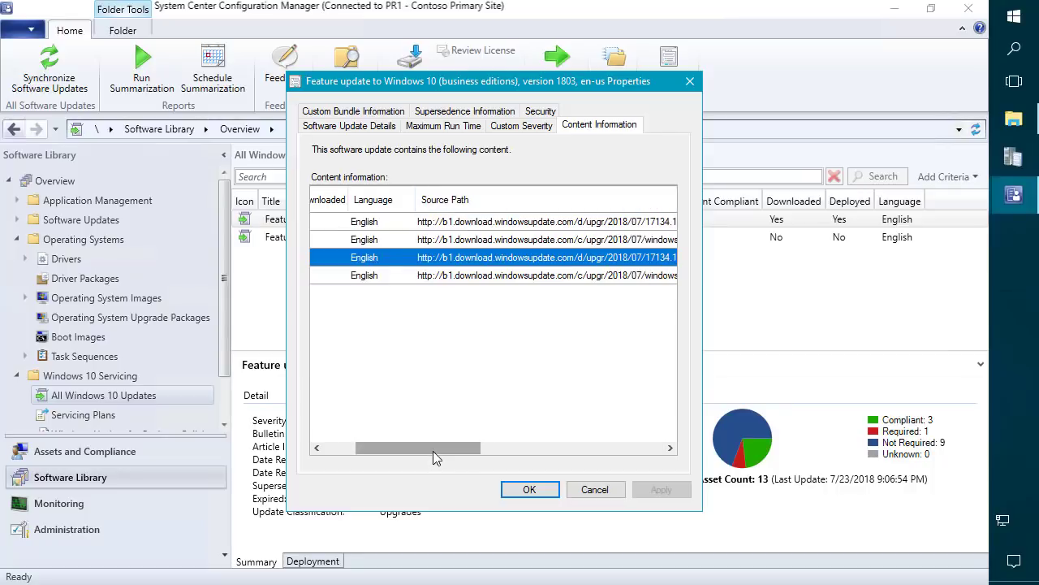
{"action": "left_click_drag", "start_coordinate": [434, 452], "coordinate": [622, 445]}
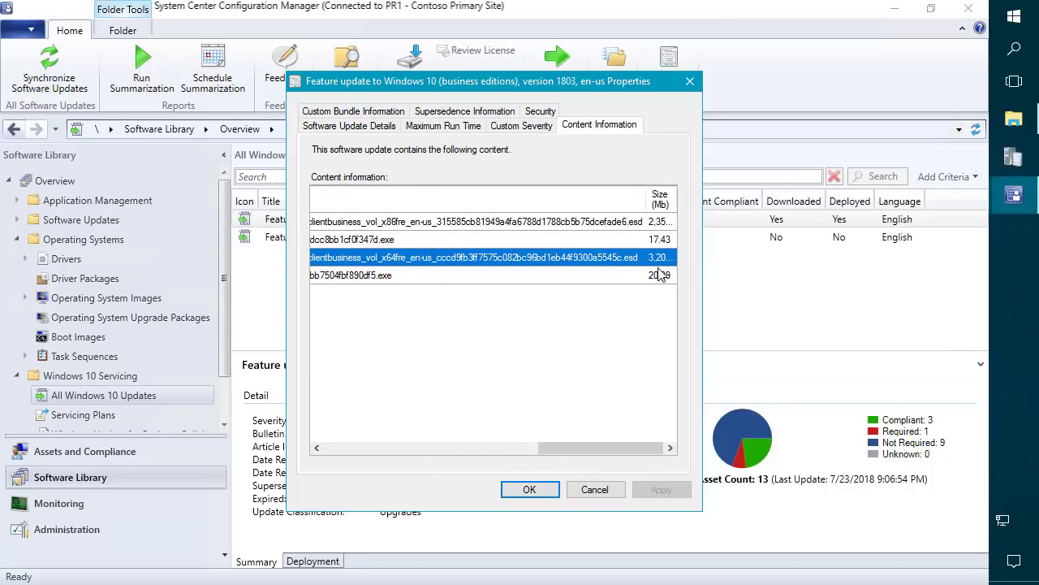
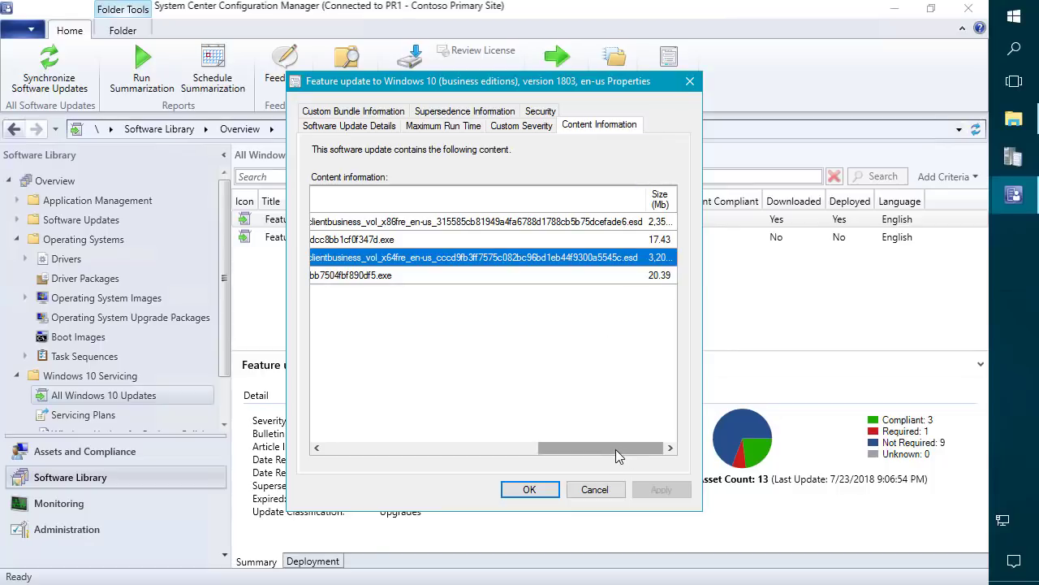
{"action": "left_click_drag", "start_coordinate": [605, 449], "coordinate": [444, 410]}
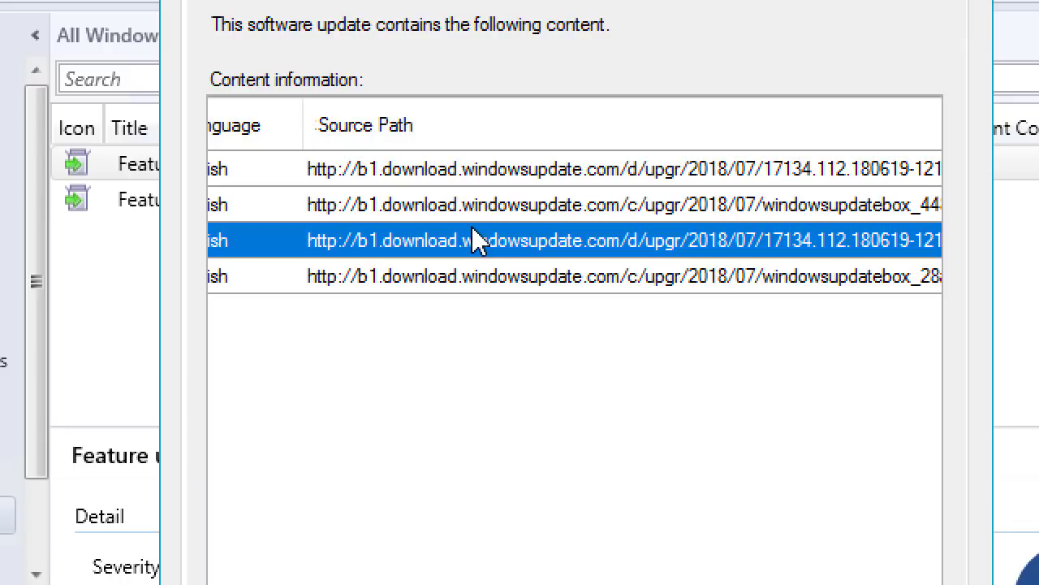
Review the remaining content entries of the business editions feature update, close its properties without changes, and view the Operating System Upgrade Packages.
{"action": "left_click", "coordinate": [505, 280]}
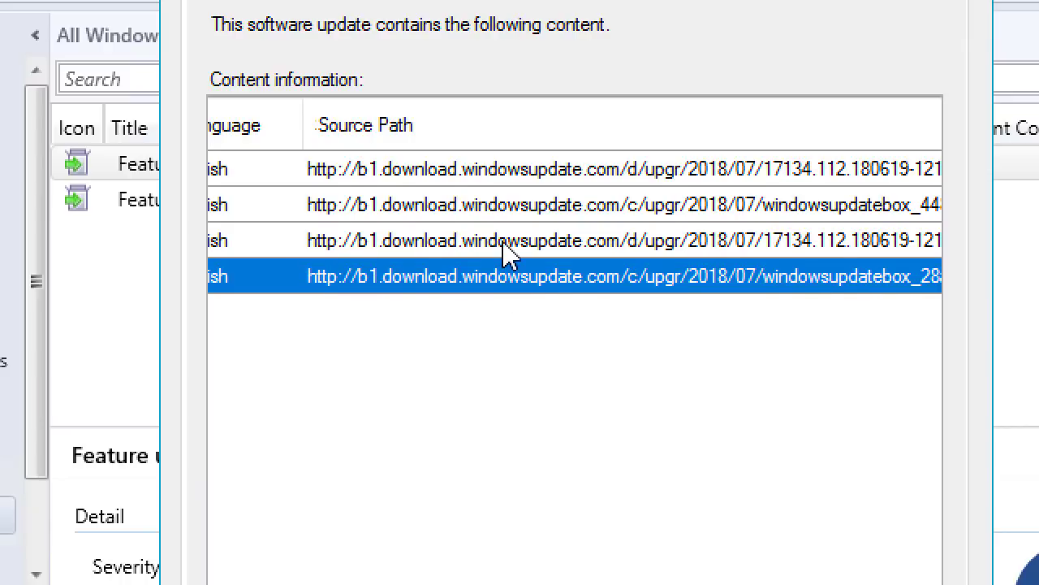
{"action": "left_click", "coordinate": [507, 249]}
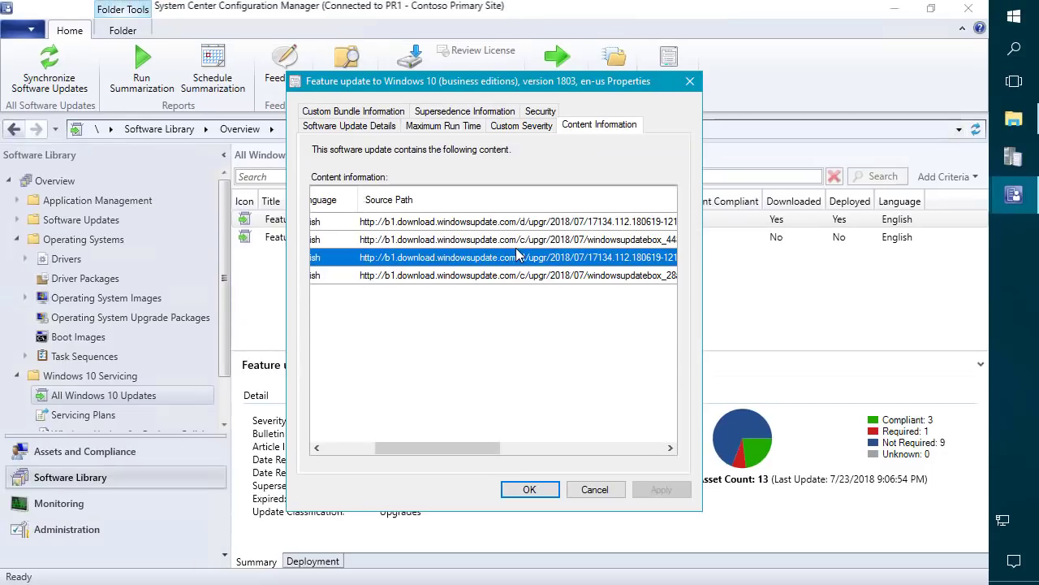
{"action": "left_click", "coordinate": [592, 492]}
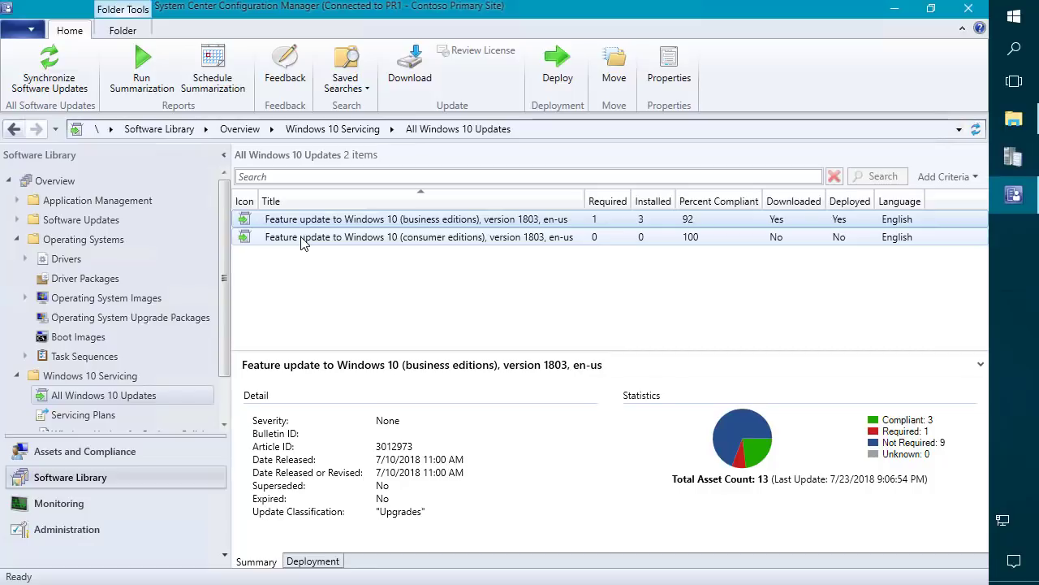
{"action": "left_click", "coordinate": [148, 319]}
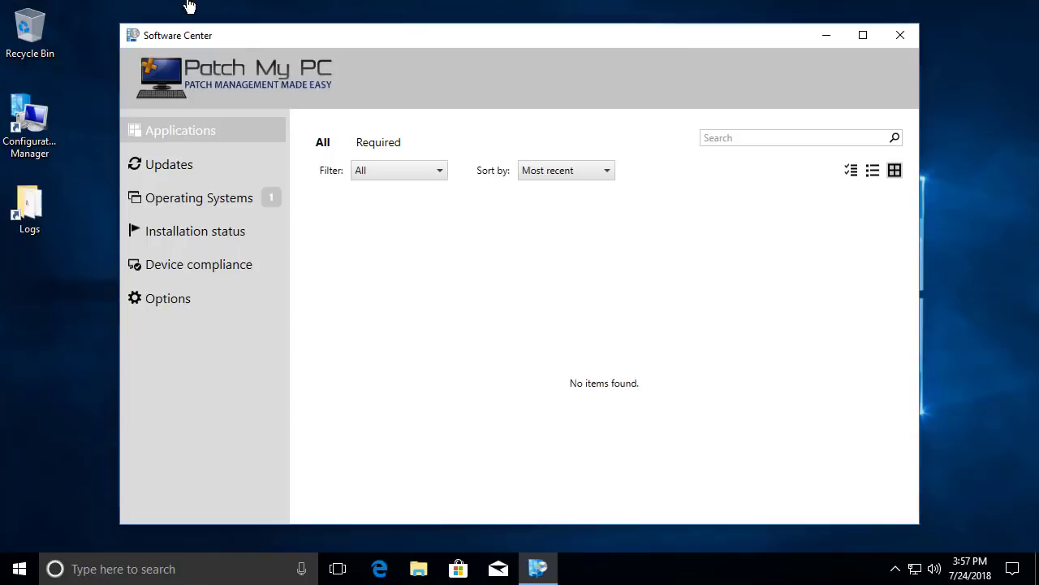
In Software Center on the Windows 10 client, review the available updates in a widened window and the offered operating systems.
{"action": "left_click", "coordinate": [172, 164]}
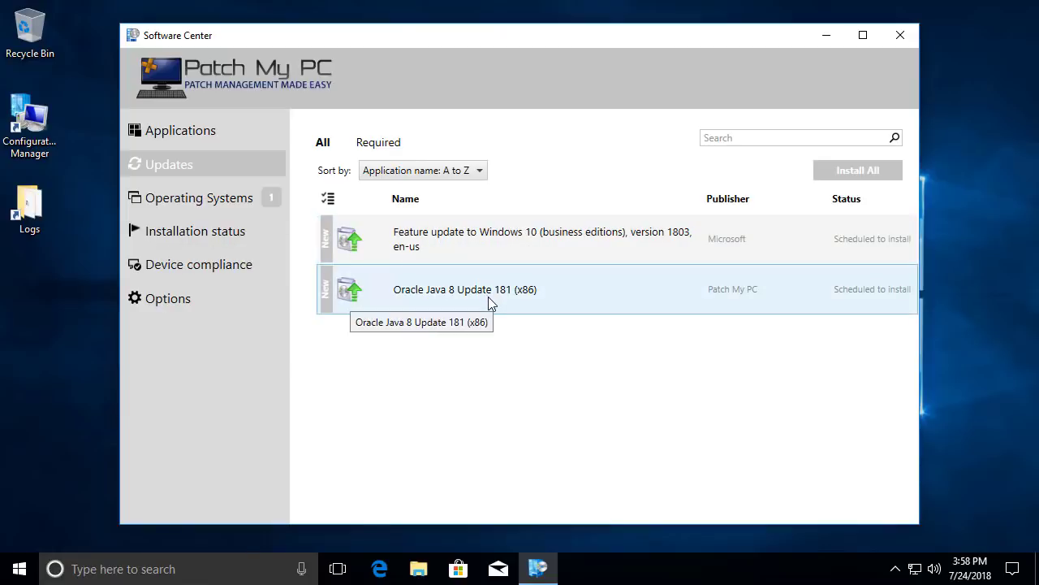
{"action": "left_click_drag", "start_coordinate": [922, 71], "coordinate": [976, 70]}
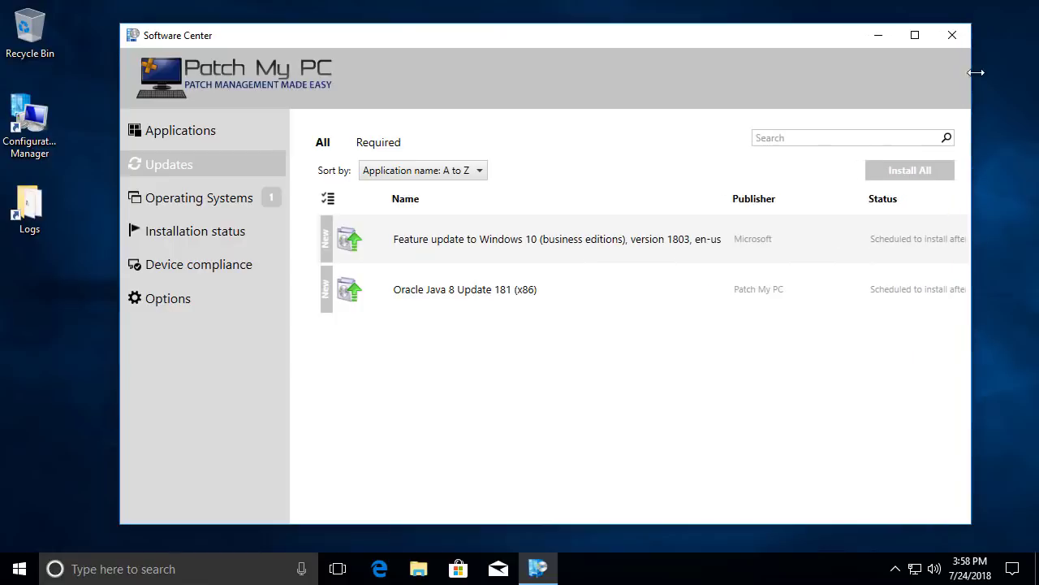
{"action": "left_click", "coordinate": [206, 200]}
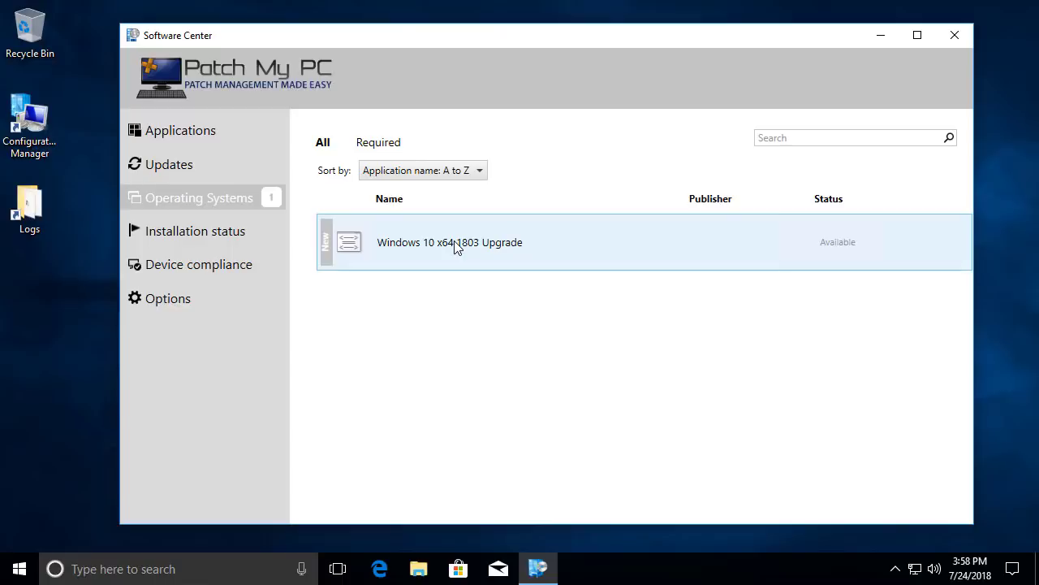
Install the Feature update to Windows 10 (business editions), version 1803, en-us from the available updates.
{"action": "left_click", "coordinate": [183, 165]}
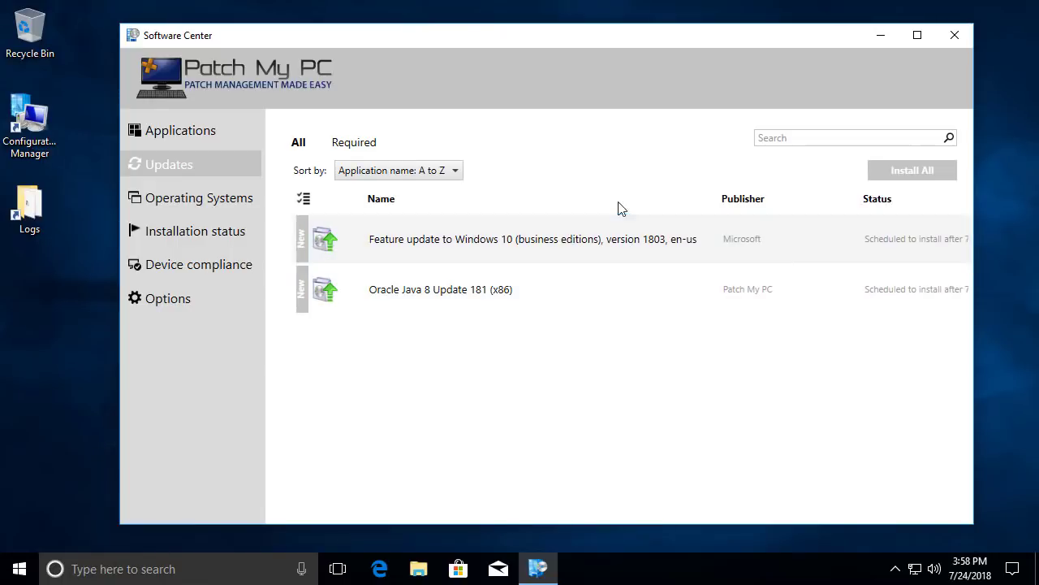
{"action": "left_click", "coordinate": [504, 240]}
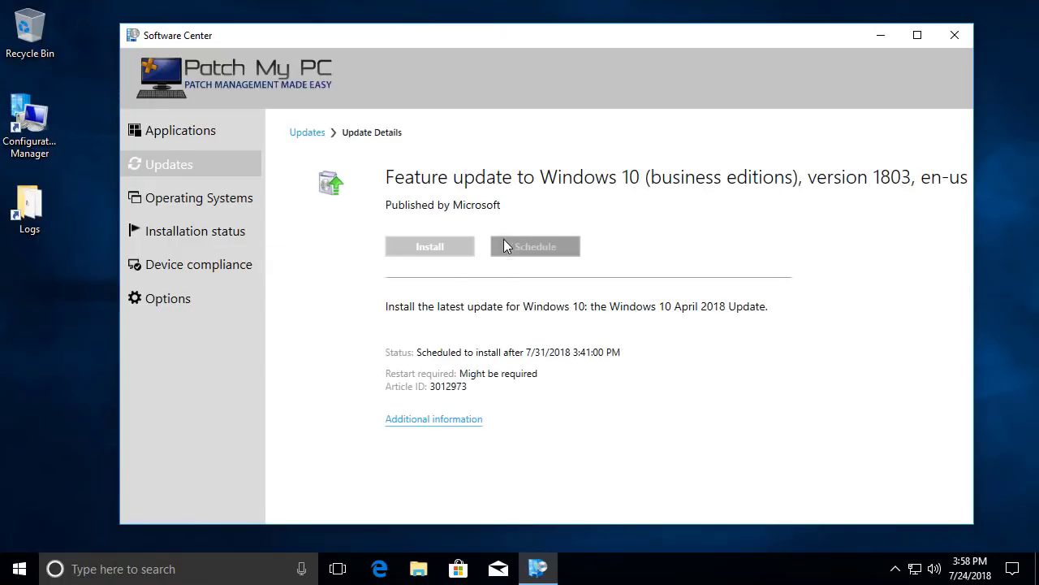
{"action": "left_click", "coordinate": [433, 242]}
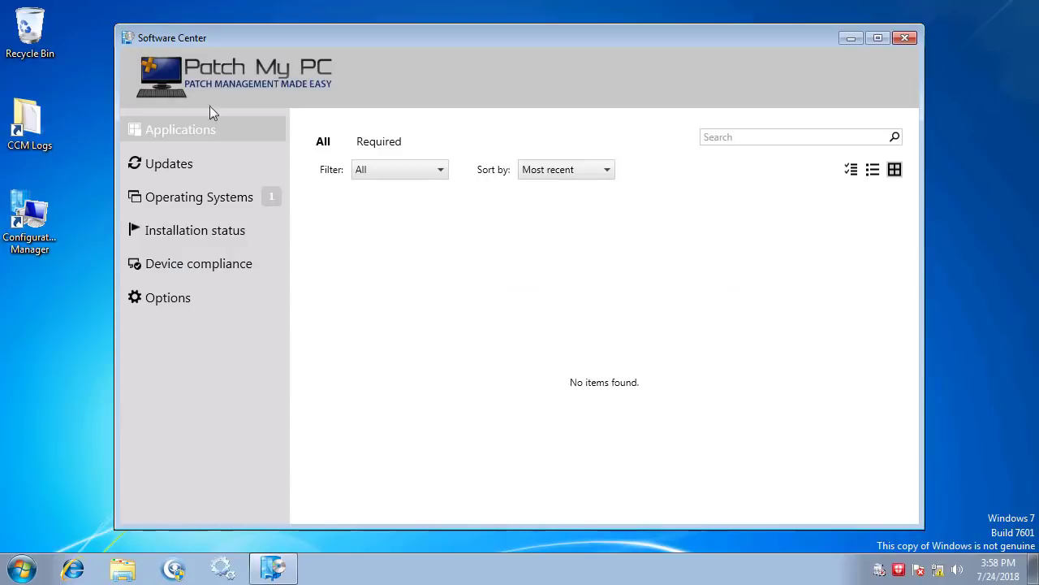
Look through the updates in Software Center on the Windows 7 client and compare with All Windows 10 Updates in Configuration Manager.
{"action": "left_click", "coordinate": [160, 168]}
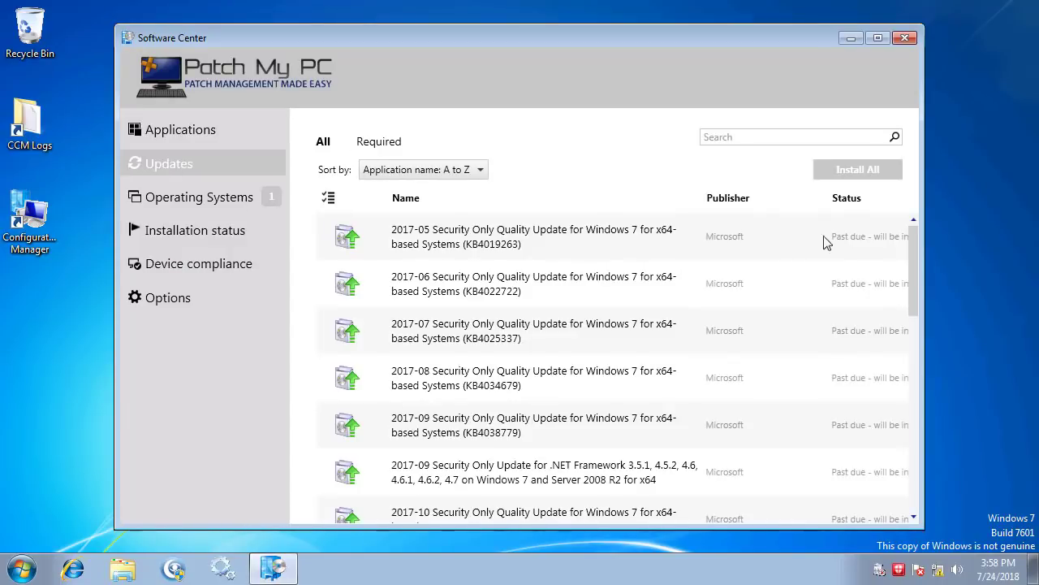
{"action": "left_click_drag", "start_coordinate": [913, 249], "coordinate": [893, 173]}
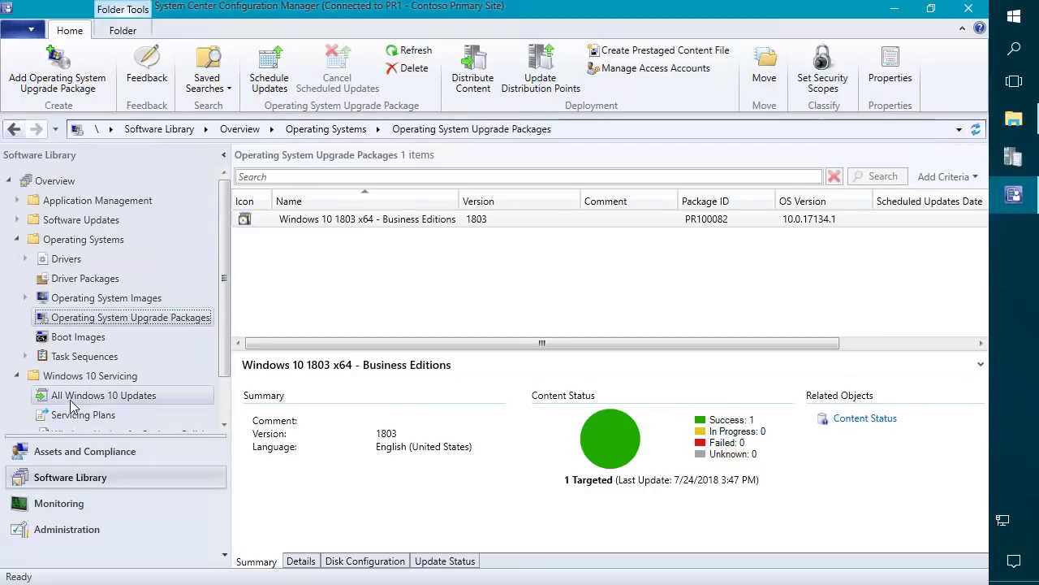
{"action": "left_click", "coordinate": [73, 397]}
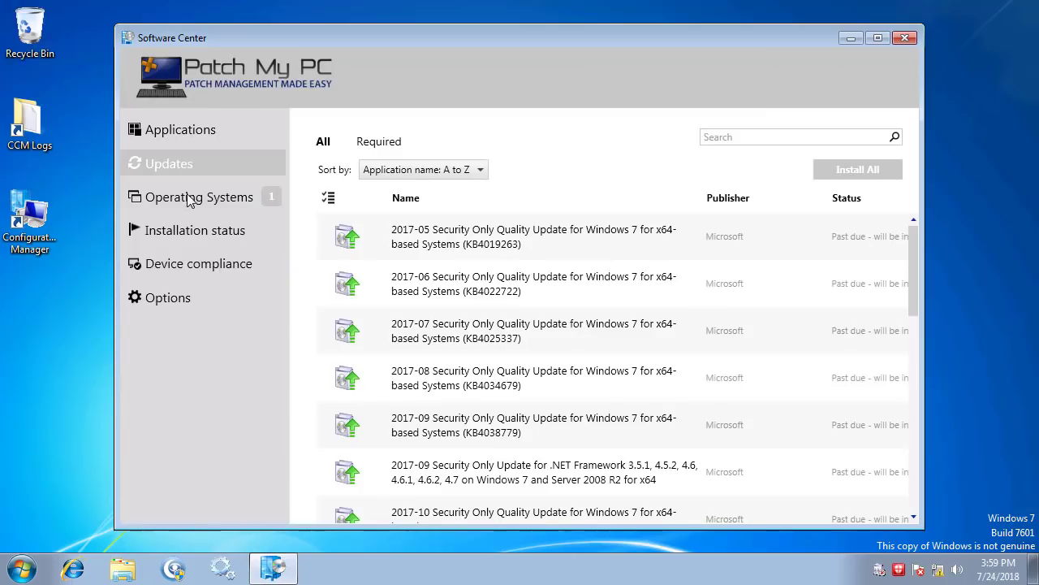
Install the Windows 10 x64 1803 Upgrade operating system from Software Center on the Windows 7 client.
{"action": "left_click", "coordinate": [188, 198]}
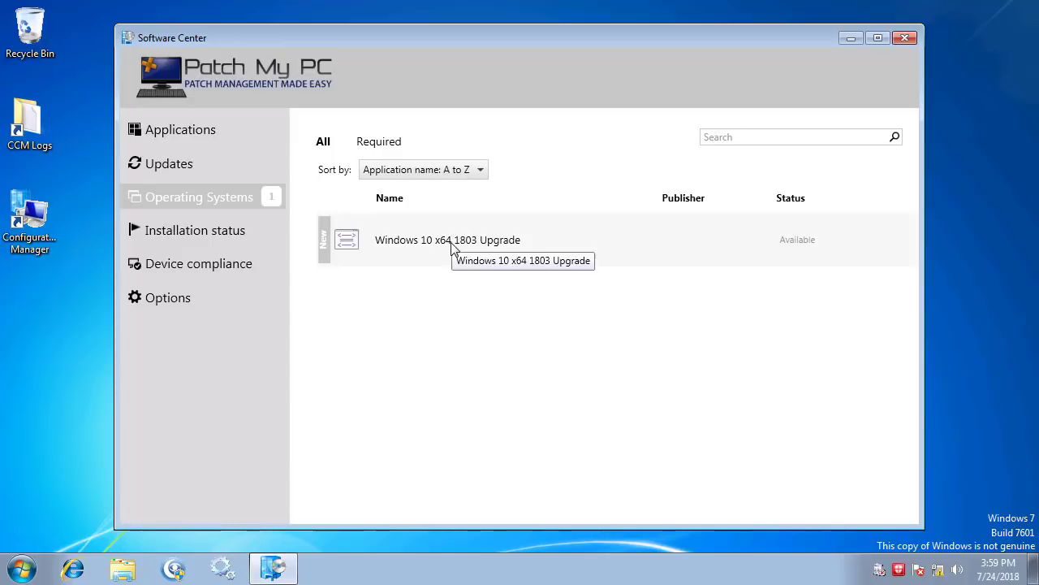
{"action": "left_click", "coordinate": [424, 242]}
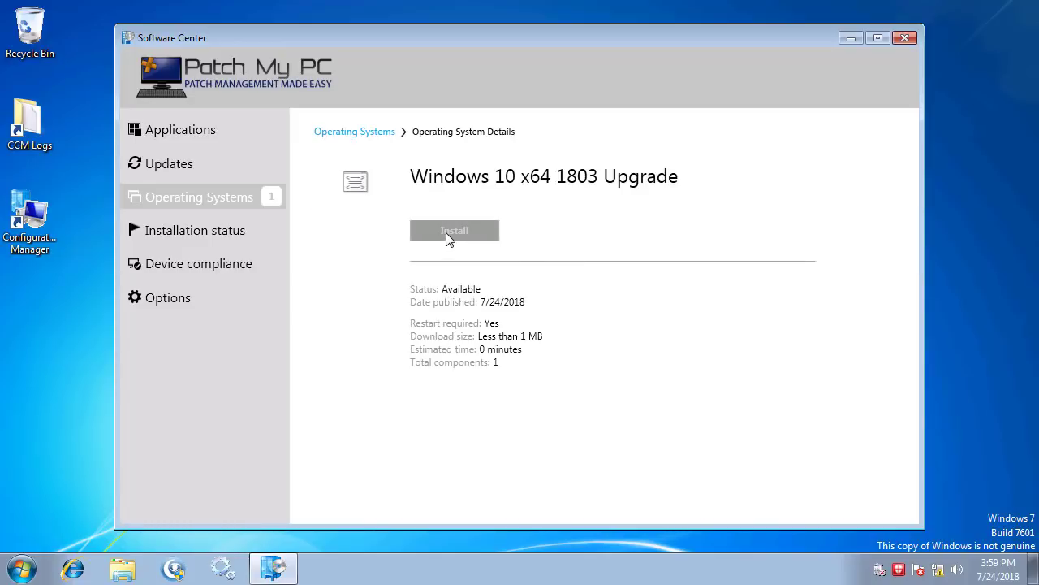
{"action": "left_click", "coordinate": [446, 232]}
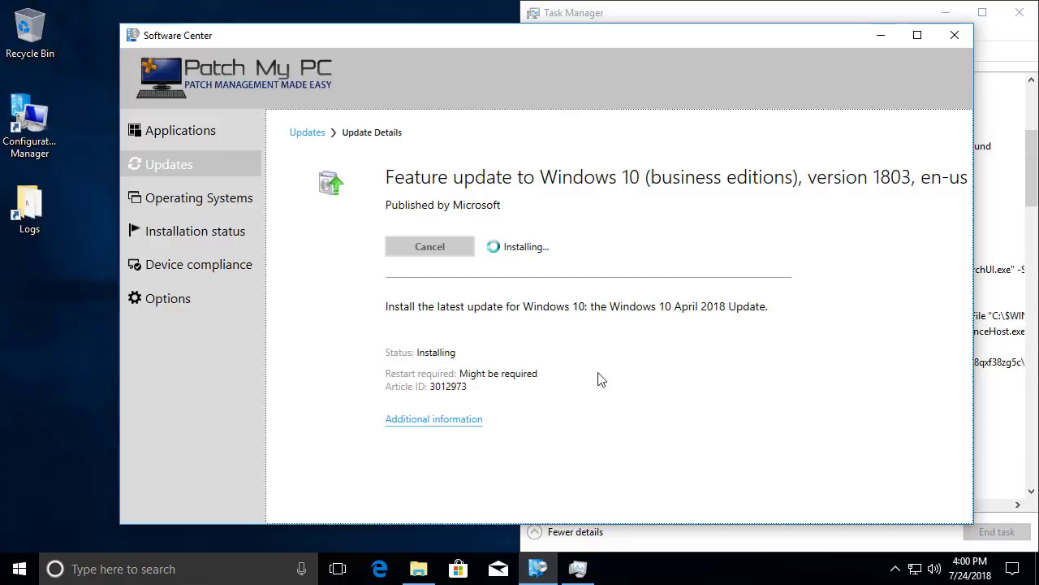
In File Explorer on the Windows 10 client, examine the ESD file's full name and size in ccmcache folder 5, then minimize the window.
{"action": "left_click", "coordinate": [422, 568]}
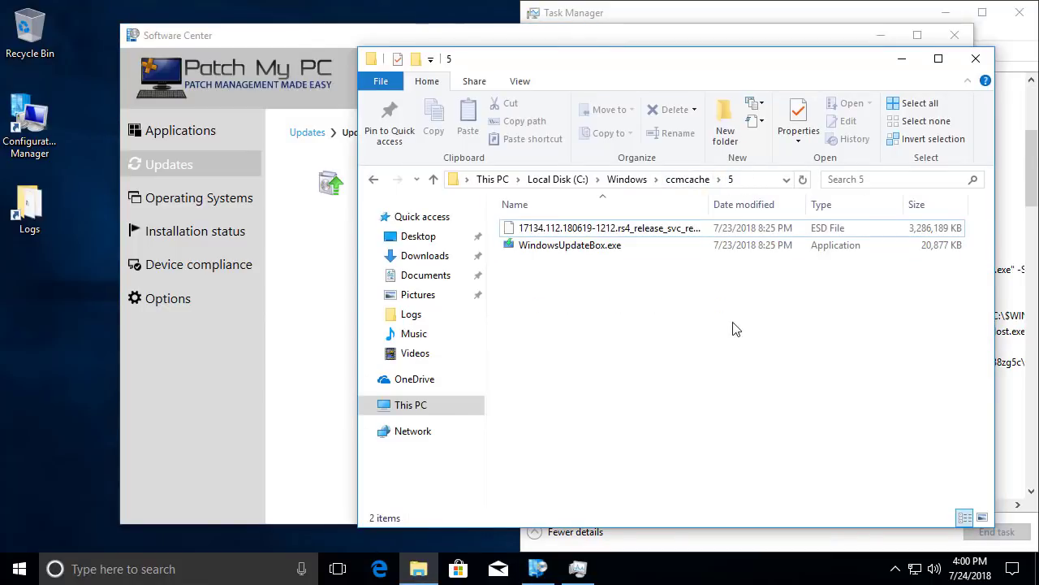
{"action": "left_click_drag", "start_coordinate": [733, 327], "coordinate": [540, 216]}
{"action": "left_click", "coordinate": [782, 271]}
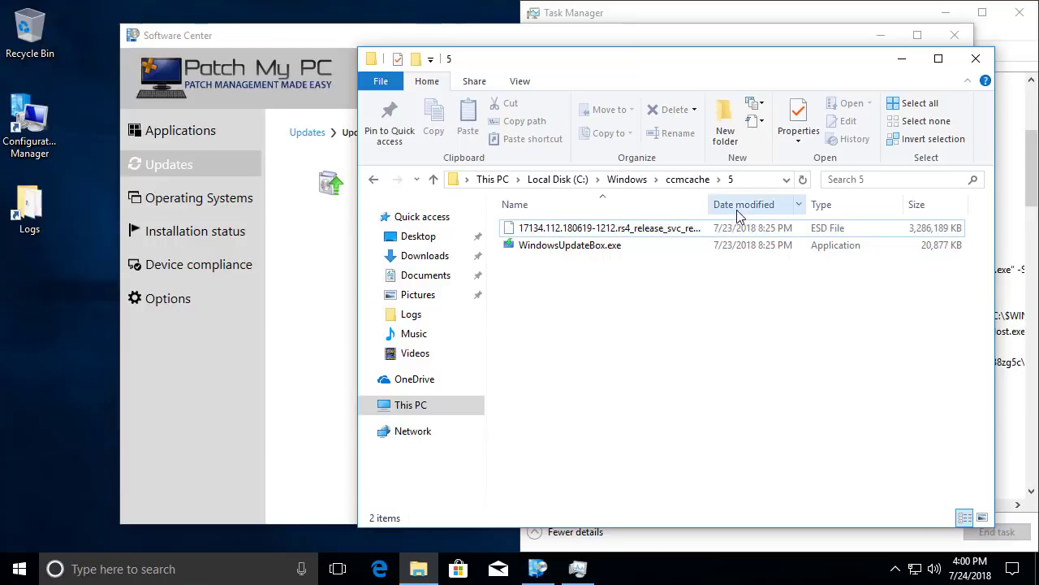
{"action": "left_click_drag", "start_coordinate": [711, 204], "coordinate": [915, 223]}
{"action": "left_click", "coordinate": [680, 234]}
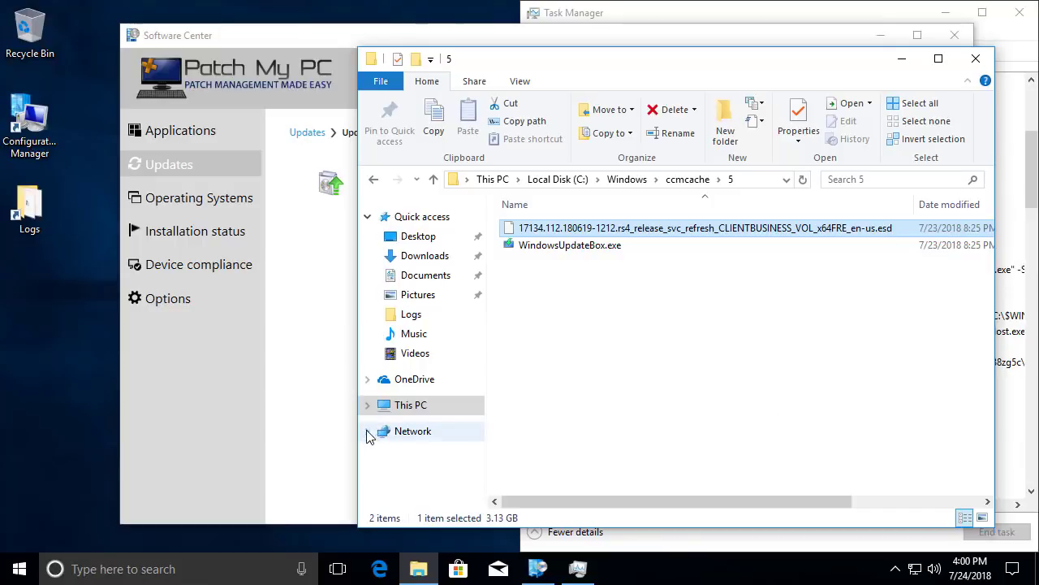
{"action": "left_click_drag", "start_coordinate": [359, 442], "coordinate": [79, 460]}
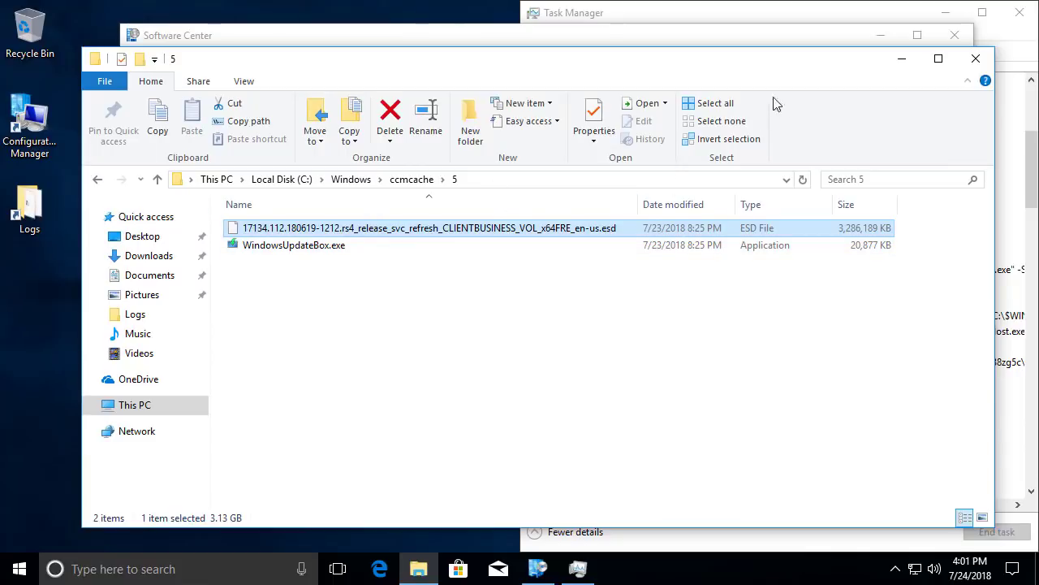
{"action": "left_click", "coordinate": [904, 60]}
In Task Manager, select the SetupHost.exe process and widen the window to read its command line.
{"action": "left_click", "coordinate": [721, 18]}
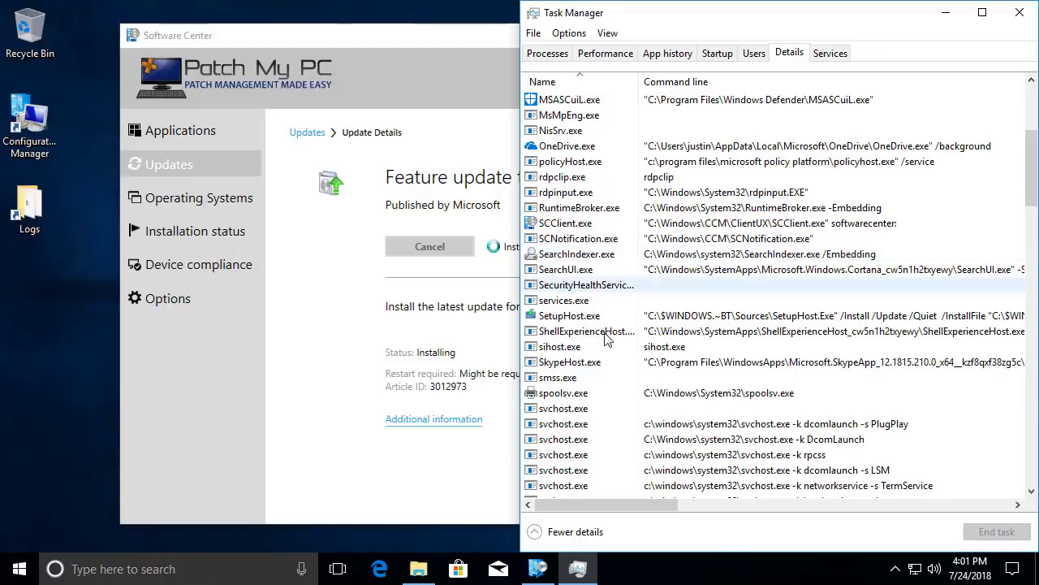
{"action": "left_click", "coordinate": [595, 320]}
{"action": "left_click_drag", "start_coordinate": [521, 353], "coordinate": [220, 353]}
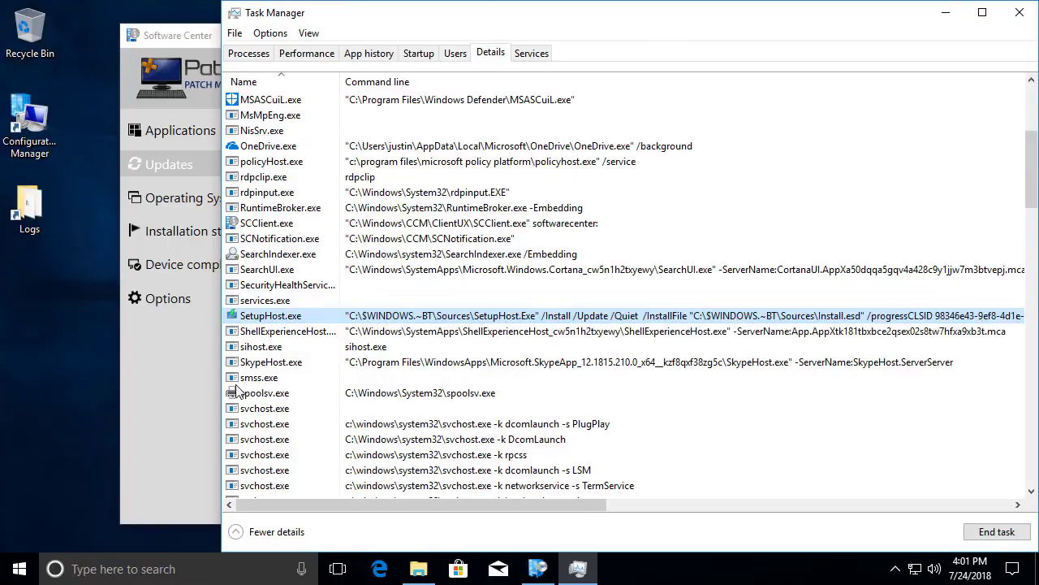
Examine the extracted setup files in C:\$WINDOWS.~BT using File Explorer, then close it and Task Manager.
{"action": "left_click", "coordinate": [418, 575]}
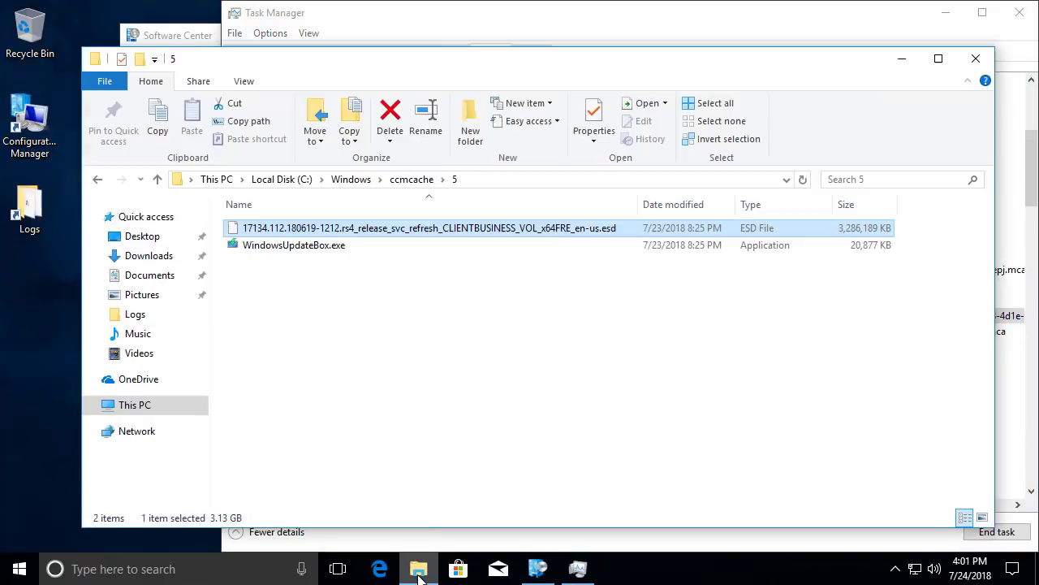
{"action": "left_click", "coordinate": [127, 406]}
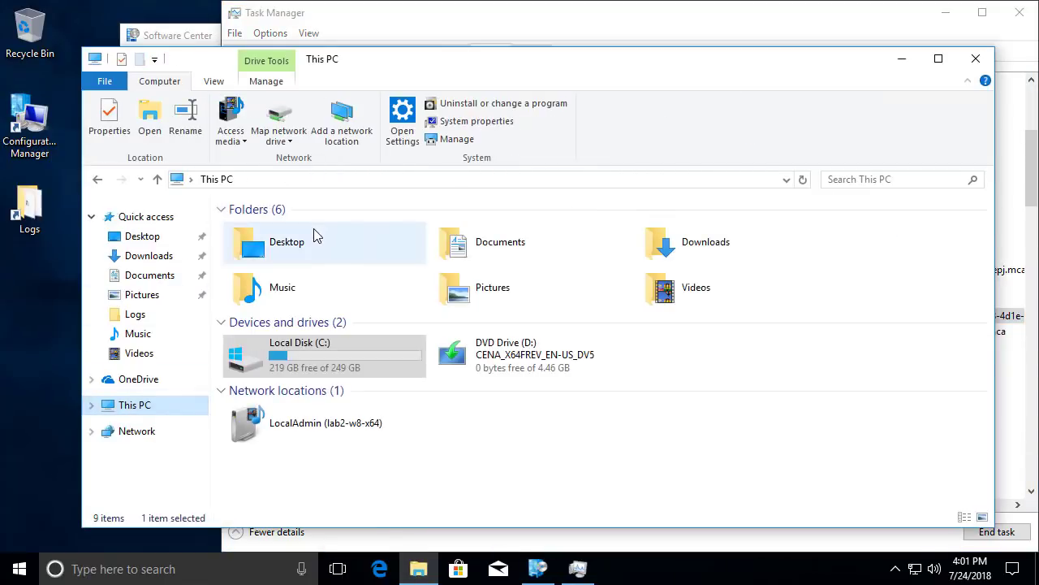
{"action": "double_click", "coordinate": [316, 341]}
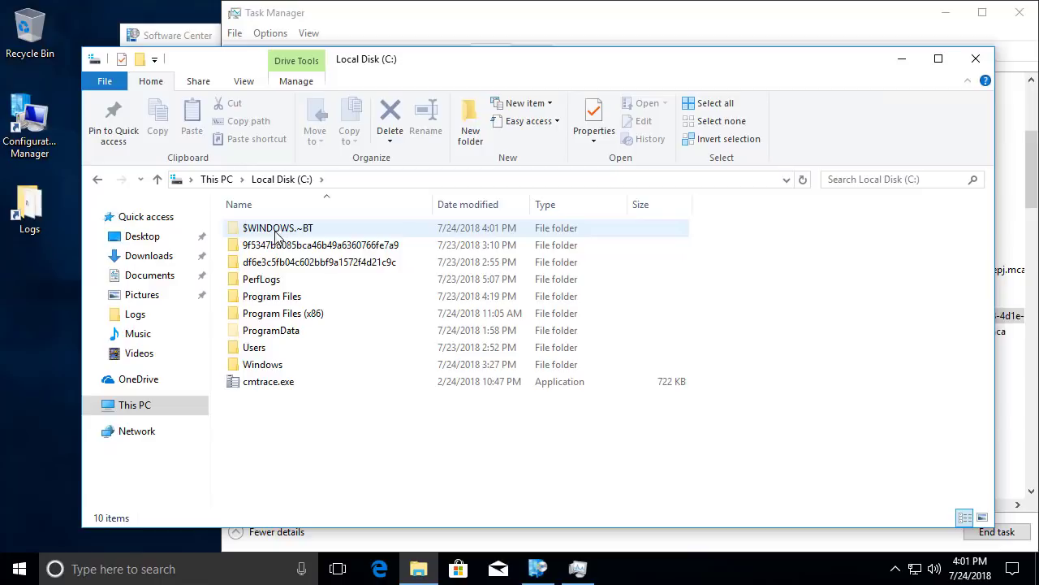
{"action": "double_click", "coordinate": [274, 231]}
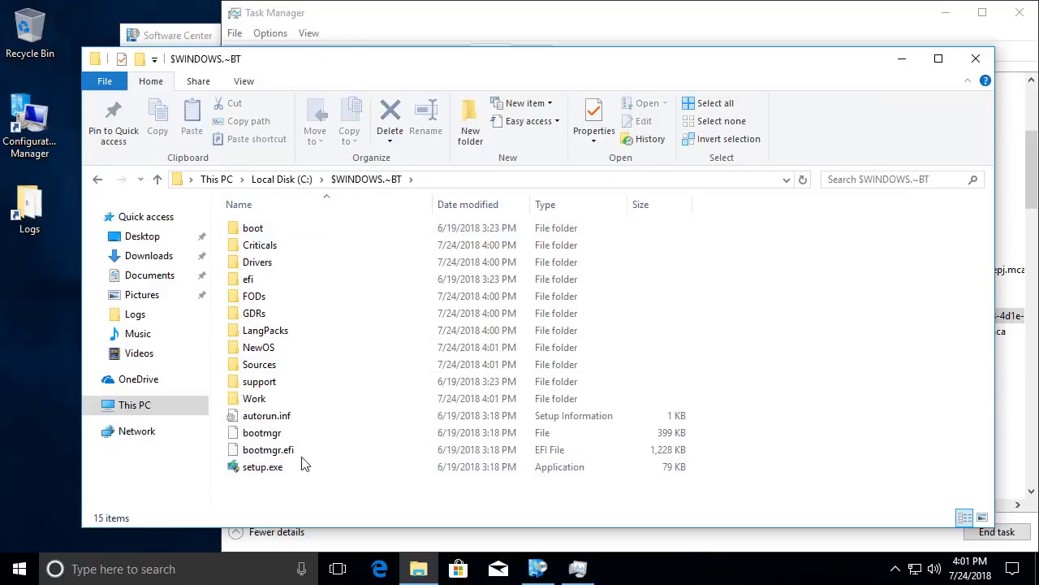
{"action": "key", "text": "ctrl+a"}
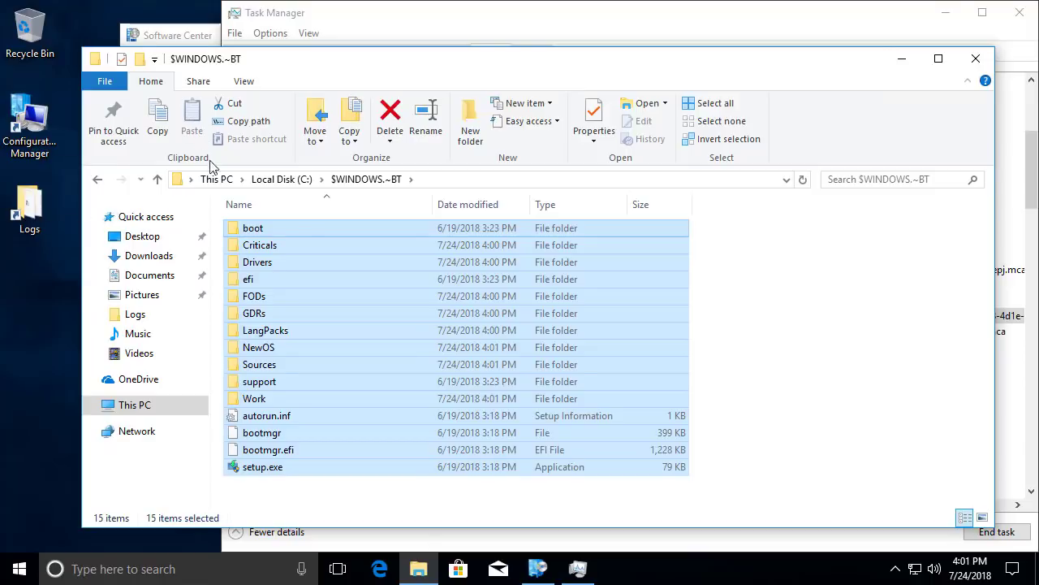
{"action": "left_click", "coordinate": [308, 295]}
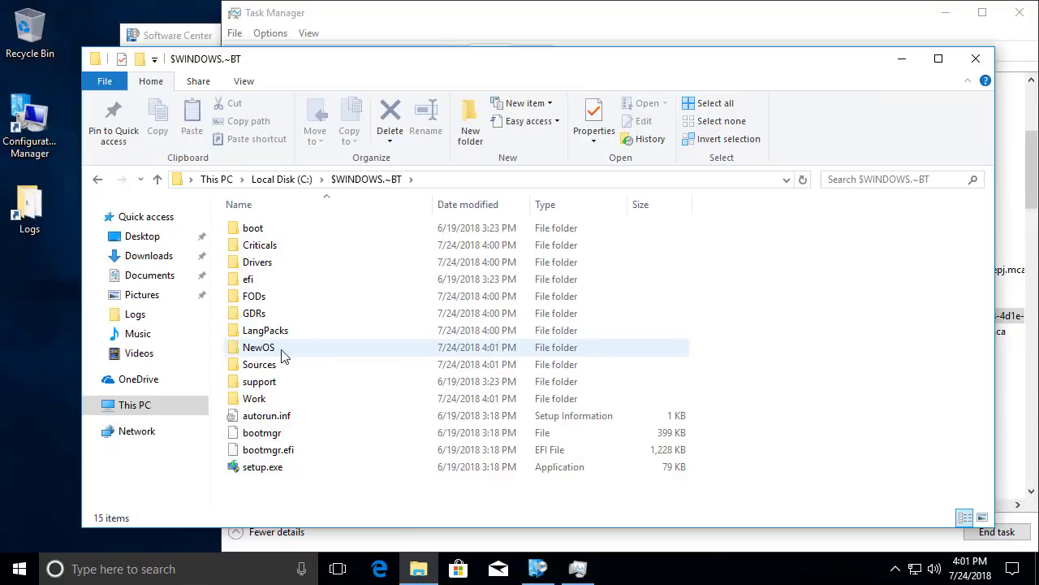
{"action": "left_click", "coordinate": [975, 63]}
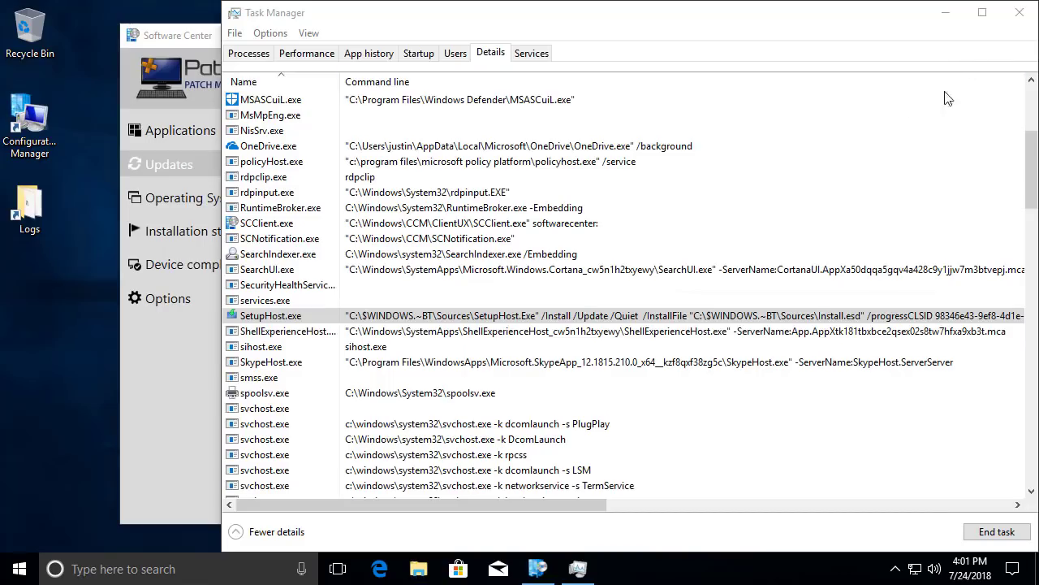
{"action": "left_click", "coordinate": [1019, 14]}
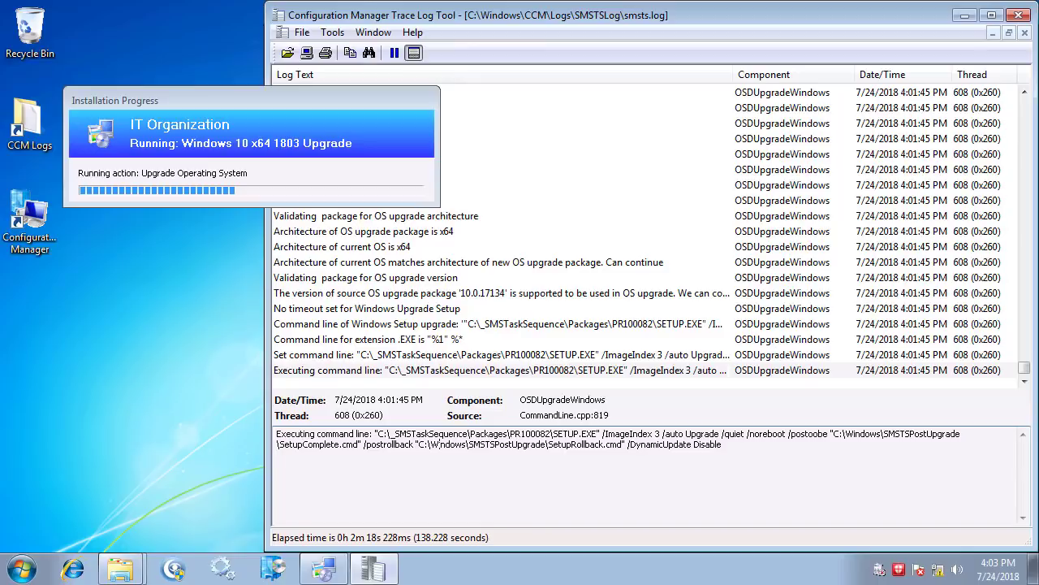
On the Windows 7 client, view smsts.log's folder path, then return to the log and move the Installation Progress window off its entries.
{"action": "left_click", "coordinate": [130, 572]}
{"action": "left_click", "coordinate": [114, 505]}
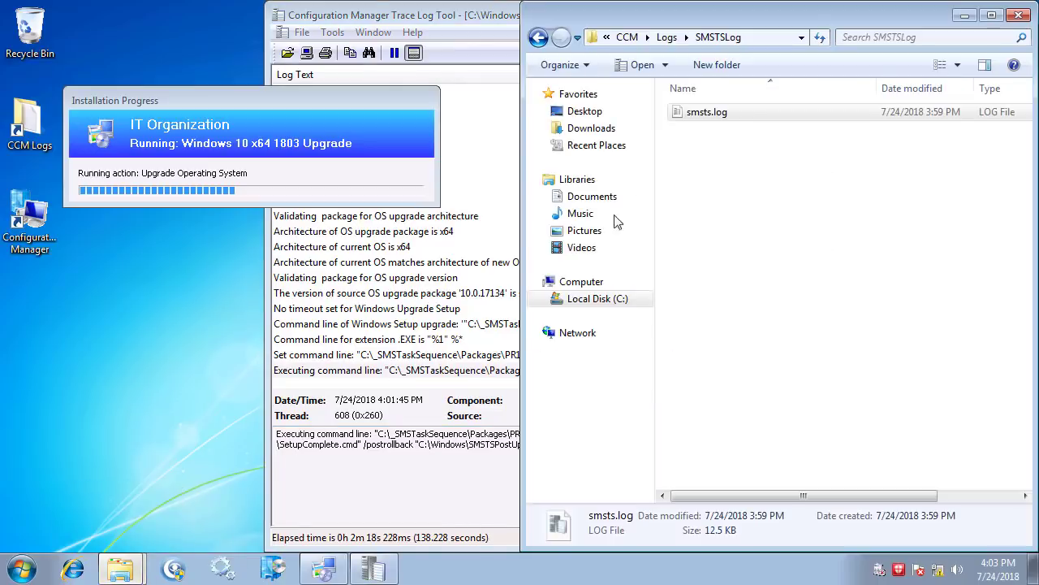
{"action": "left_click", "coordinate": [758, 36]}
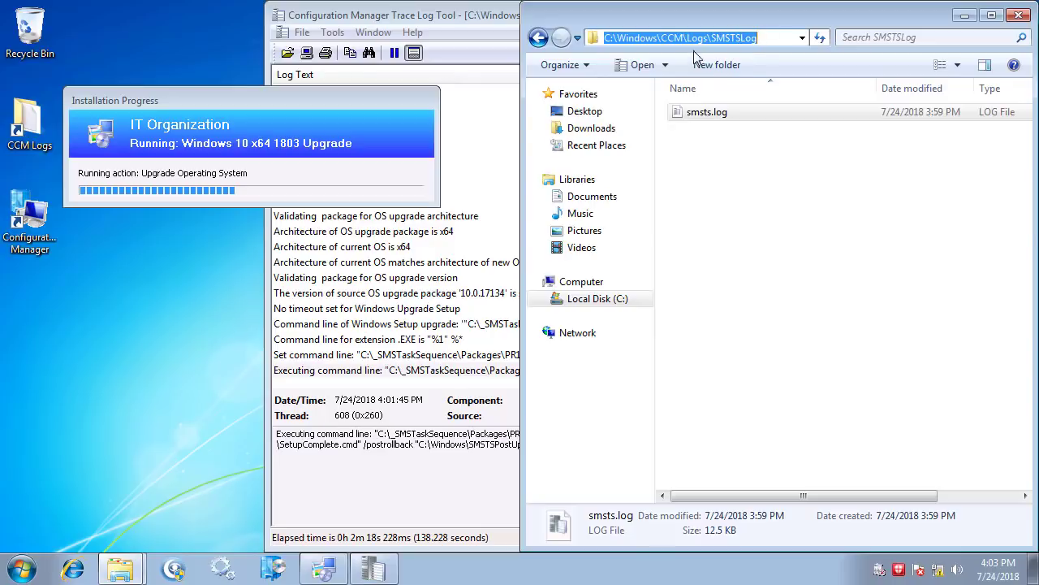
{"action": "left_click_drag", "start_coordinate": [715, 36], "coordinate": [778, 41]}
{"action": "left_click", "coordinate": [703, 112]}
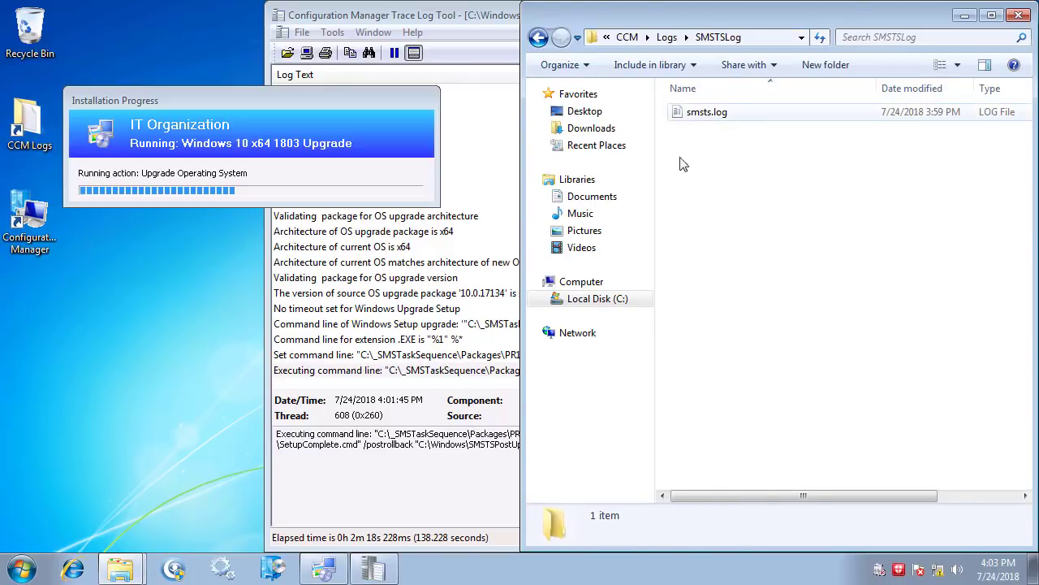
{"action": "left_click", "coordinate": [430, 505]}
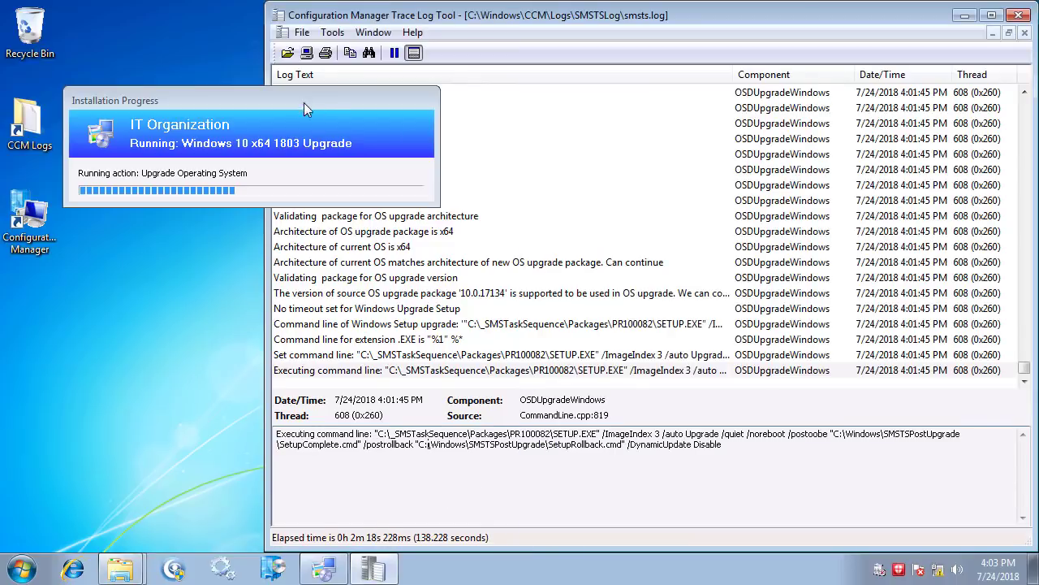
{"action": "left_click_drag", "start_coordinate": [303, 103], "coordinate": [271, 52]}
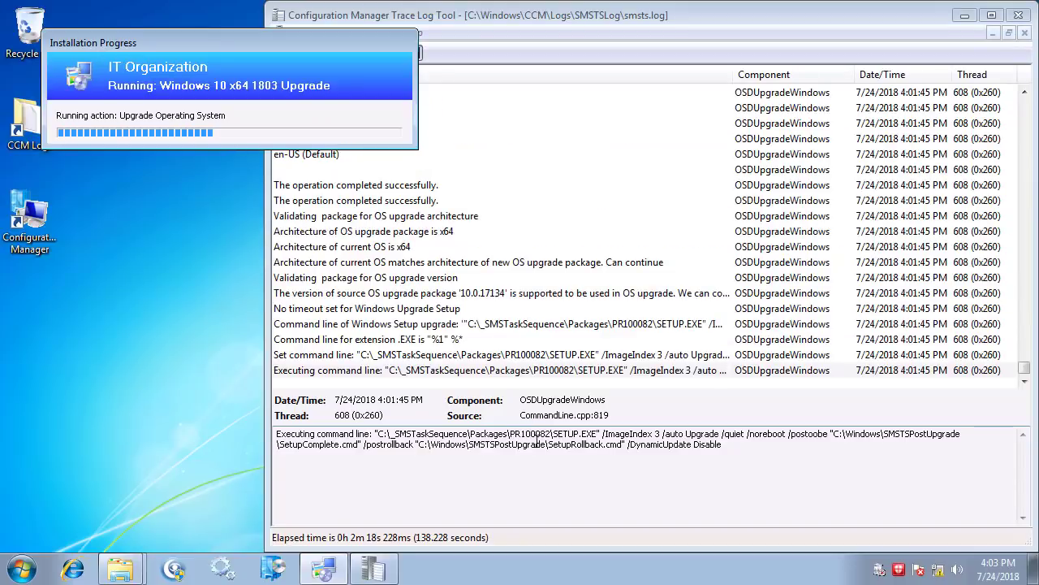
Browse to C:\_SMSTaskSequence\Packages\PR100082 in File Explorer, highlight all its setup files, and move the window clear of the log.
{"action": "mouse_move", "coordinate": [120, 568]}
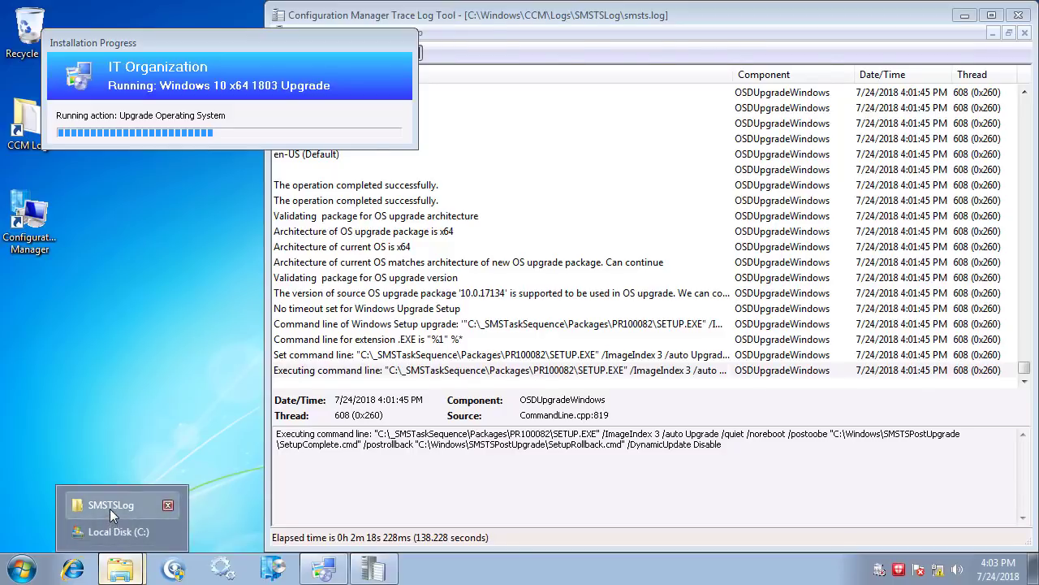
{"action": "left_click", "coordinate": [110, 503]}
{"action": "left_click", "coordinate": [597, 299]}
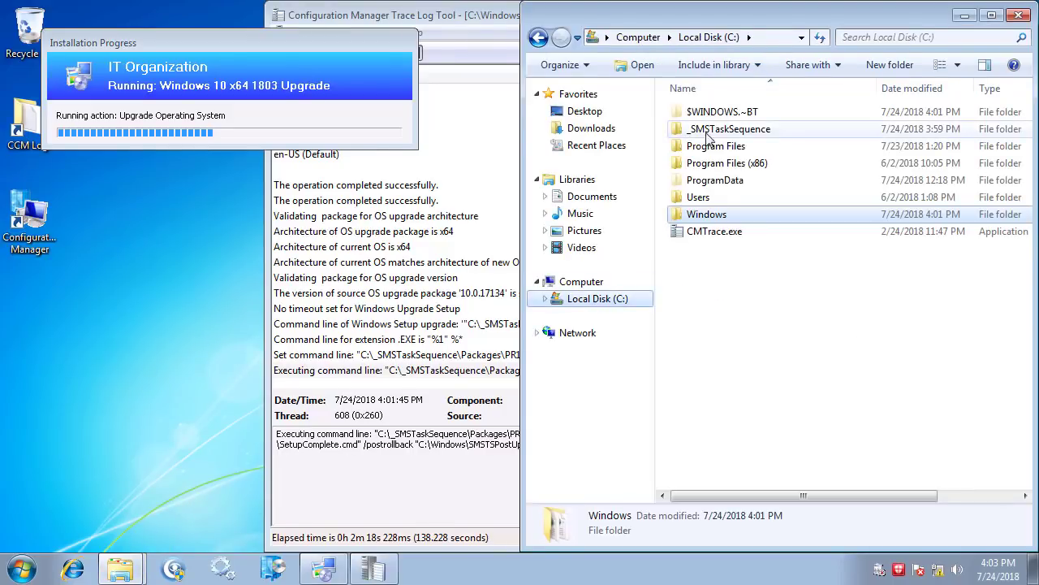
{"action": "double_click", "coordinate": [717, 131]}
{"action": "left_click", "coordinate": [546, 309]}
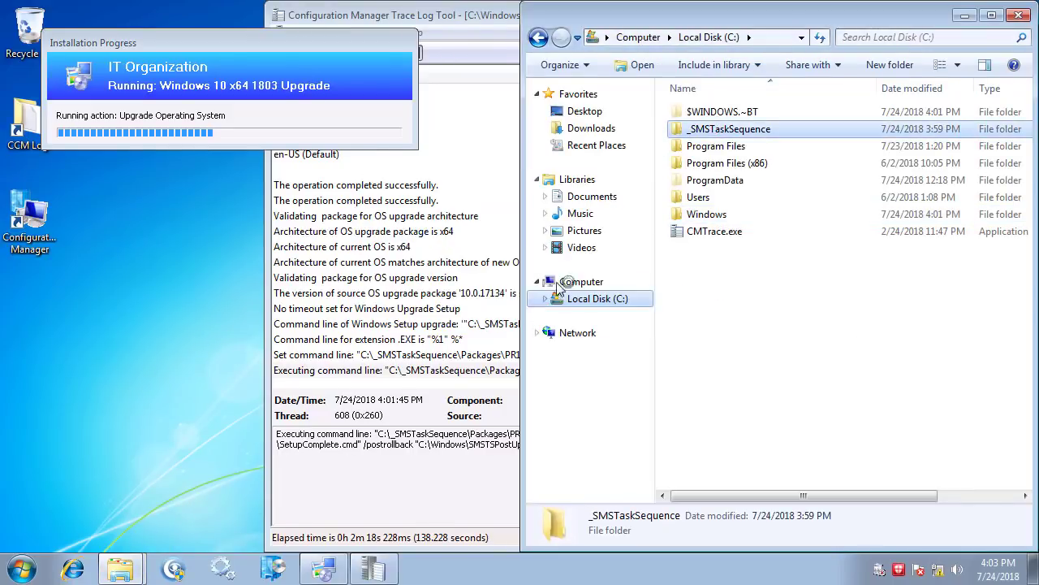
{"action": "double_click", "coordinate": [702, 111]}
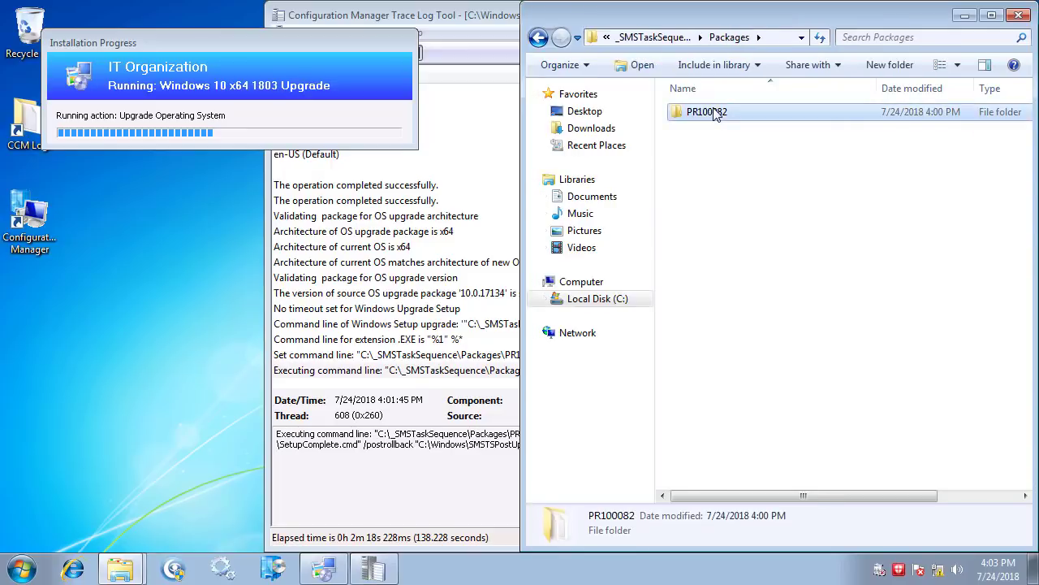
{"action": "double_click", "coordinate": [708, 112]}
{"action": "left_click_drag", "start_coordinate": [759, 339], "coordinate": [668, 77]}
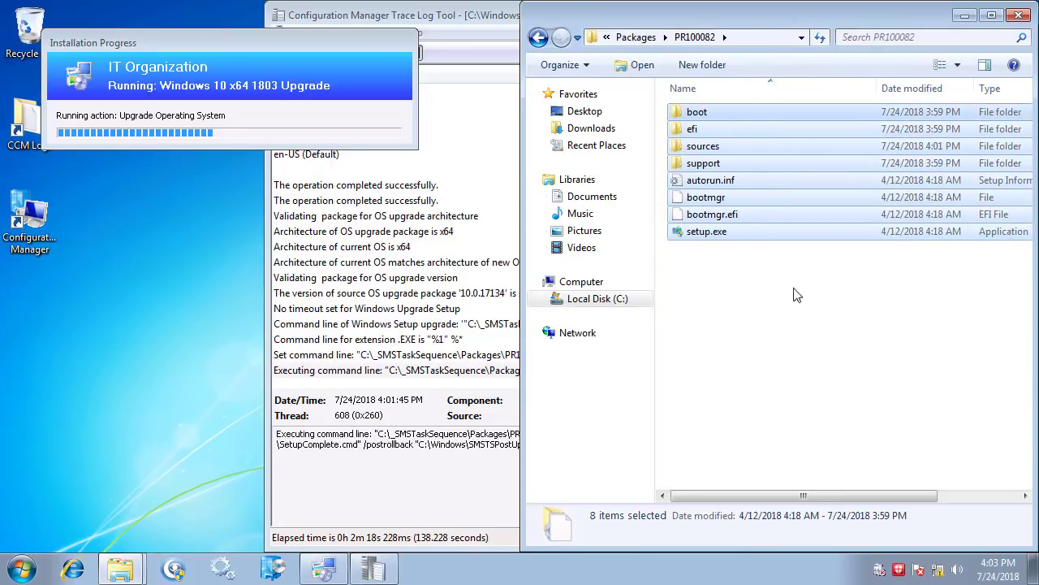
{"action": "mouse_move", "coordinate": [773, 26]}
{"action": "left_mouse_down"}
{"action": "mouse_move", "coordinate": [327, 293]}
{"action": "mouse_move", "coordinate": [330, 314]}
{"action": "left_mouse_up"}
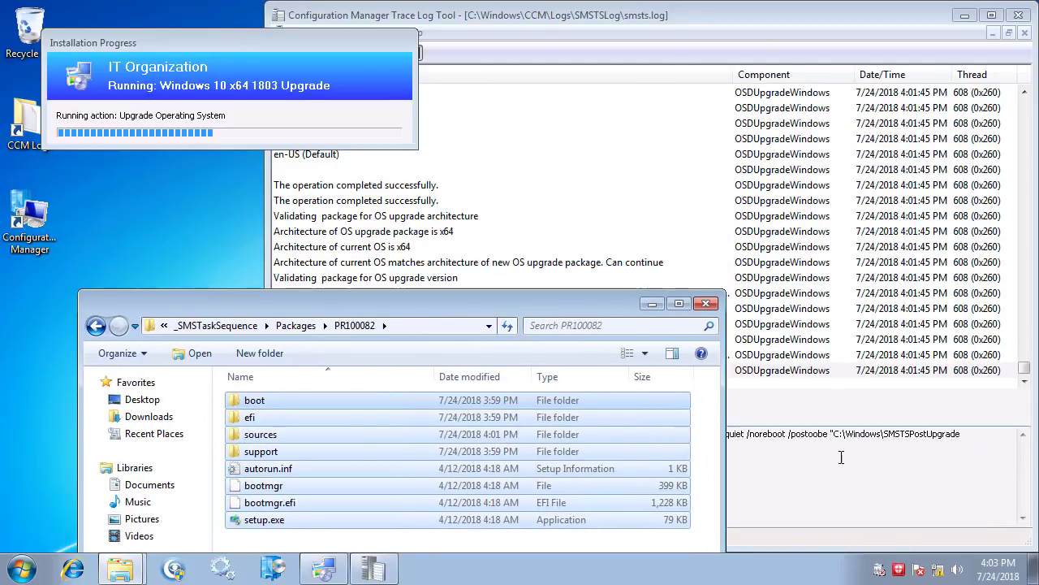
Highlight the SETUP.EXE switches, including /ImageIndex 3, in the log's executed command line, then close the log and File Explorer windows.
{"action": "left_click", "coordinate": [543, 445]}
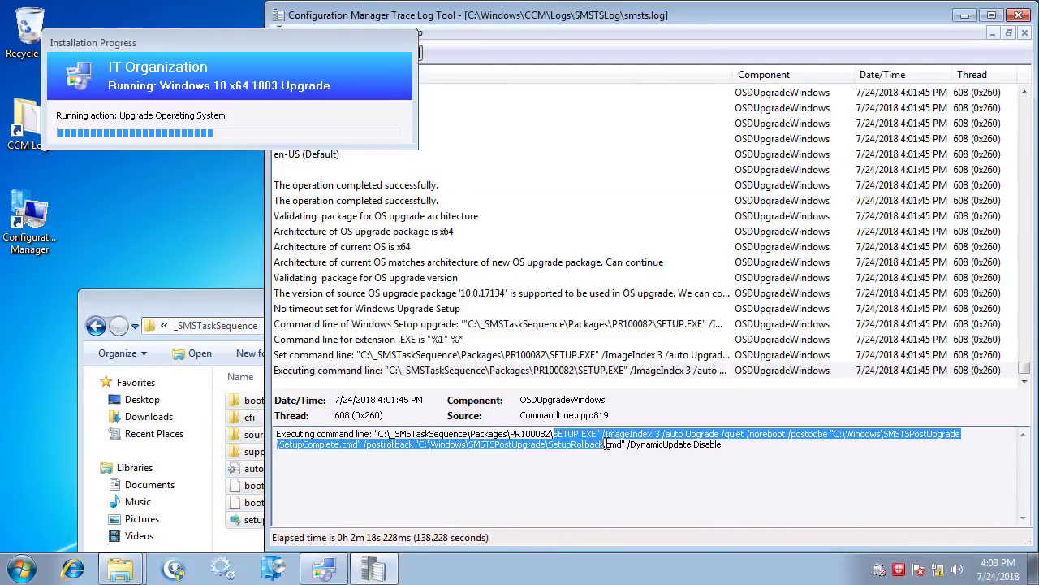
{"action": "left_click_drag", "start_coordinate": [555, 433], "coordinate": [651, 434]}
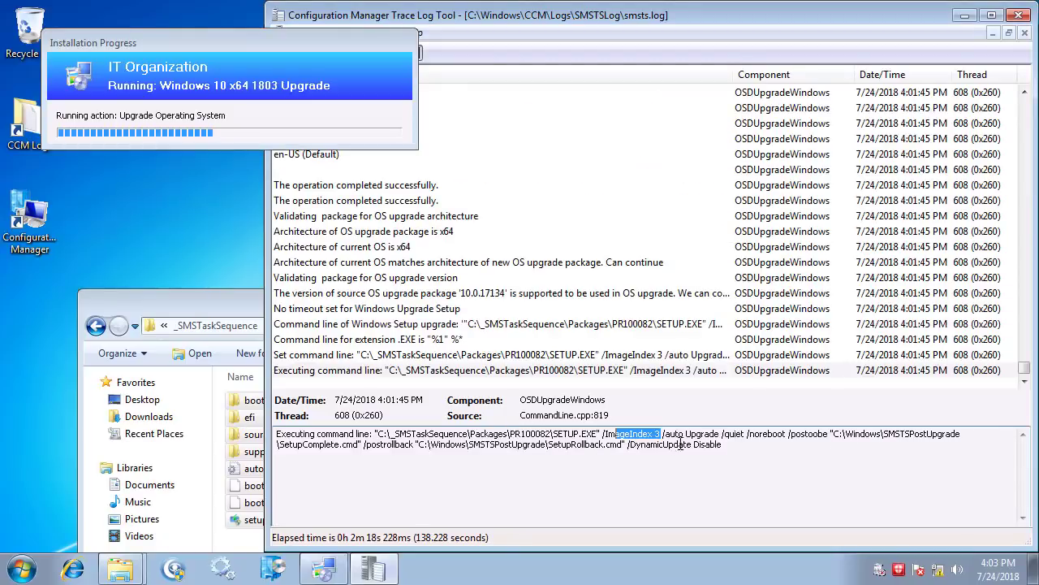
{"action": "left_click", "coordinate": [1016, 17]}
{"action": "left_click", "coordinate": [707, 305]}
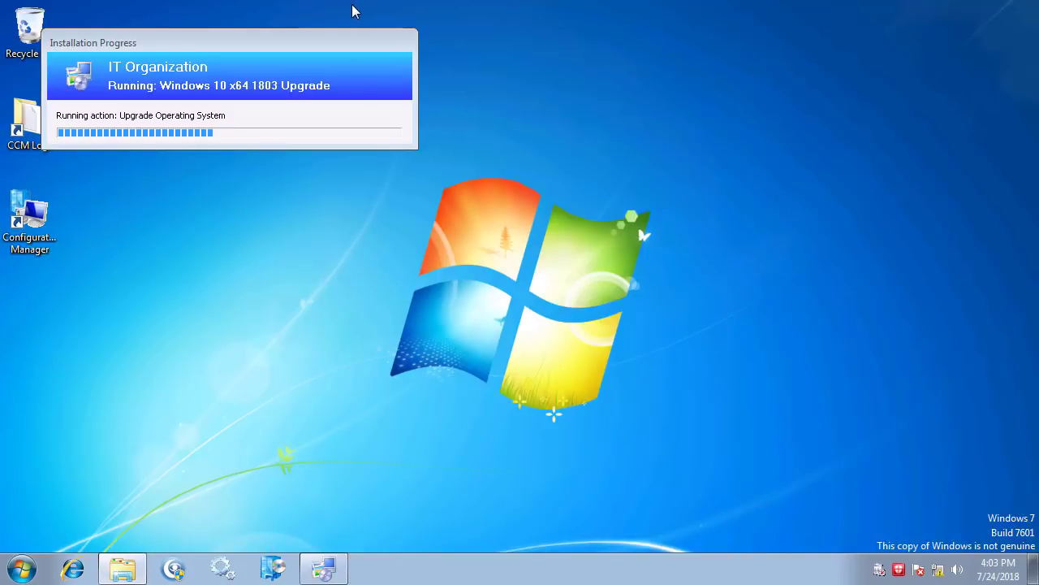
{"action": "left_click_drag", "start_coordinate": [321, 38], "coordinate": [358, 42]}
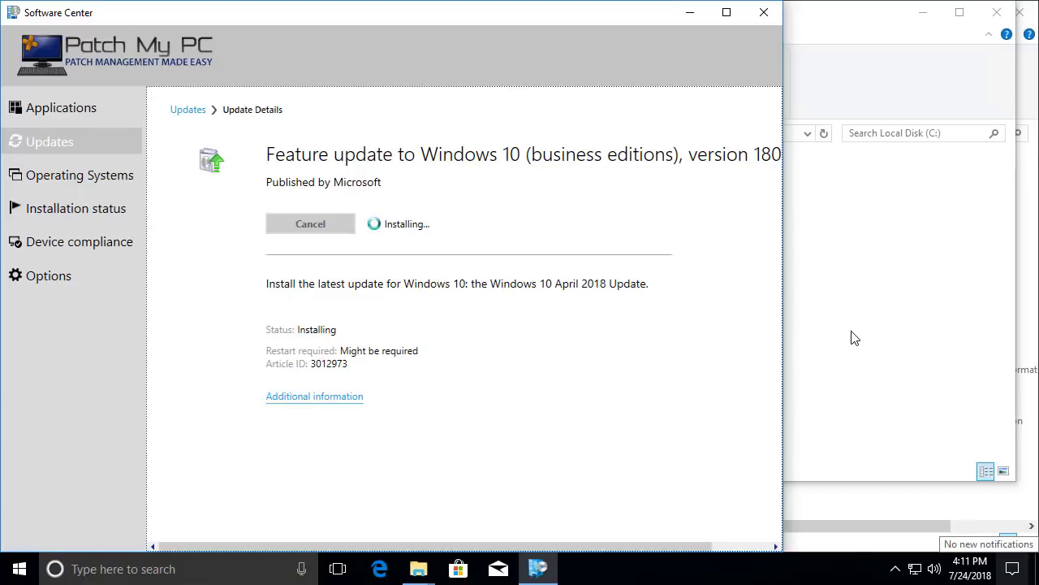
On the Windows 10 client, run cmtrace.exe from the C: drive as administrator and bring its window to the front.
{"action": "left_click", "coordinate": [866, 323]}
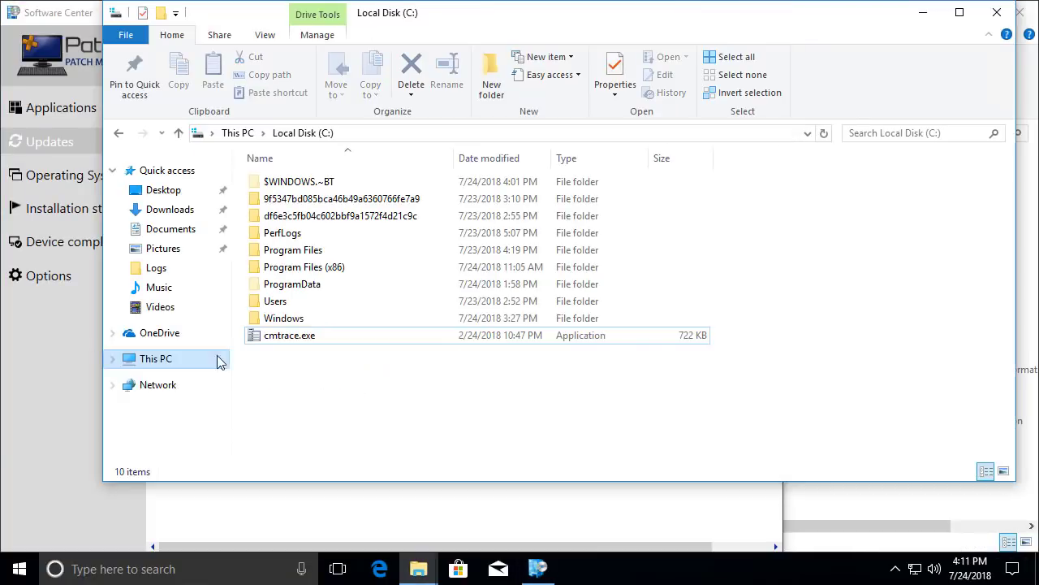
{"action": "left_click", "coordinate": [285, 344]}
{"action": "right_click", "coordinate": [282, 344]}
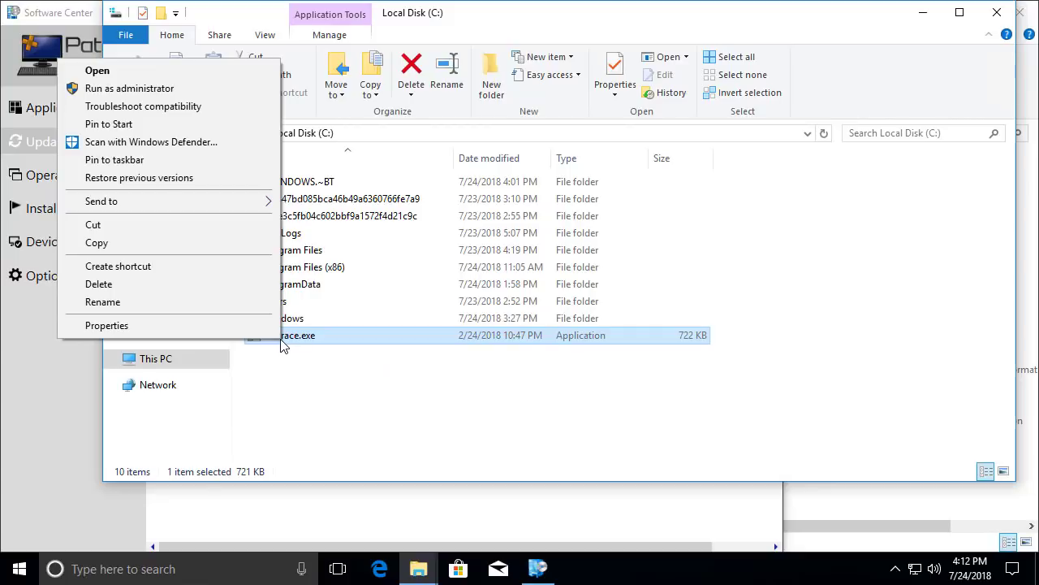
{"action": "left_click", "coordinate": [140, 89]}
{"action": "left_click", "coordinate": [465, 395]}
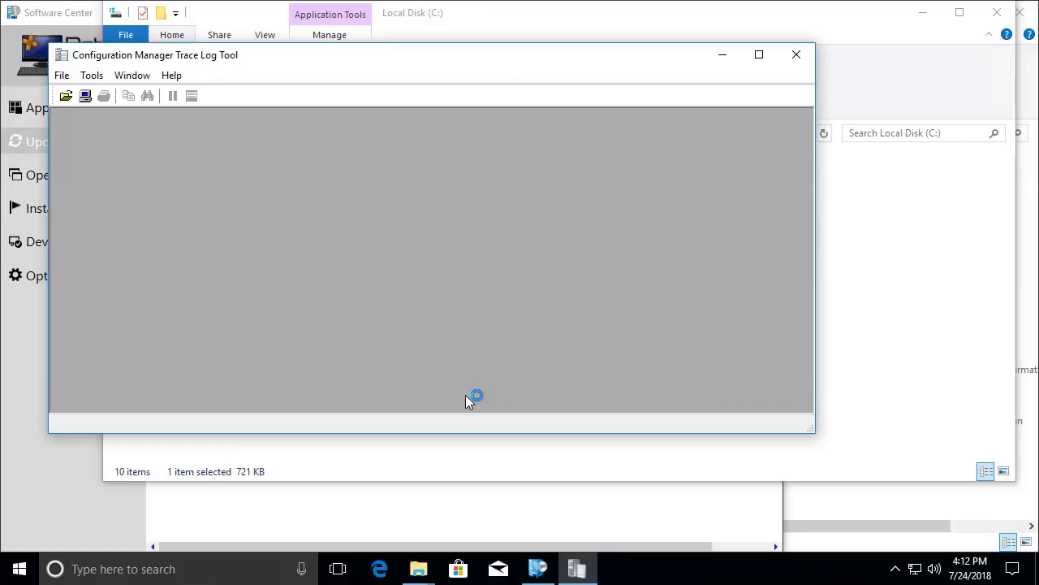
{"action": "left_click", "coordinate": [68, 437]}
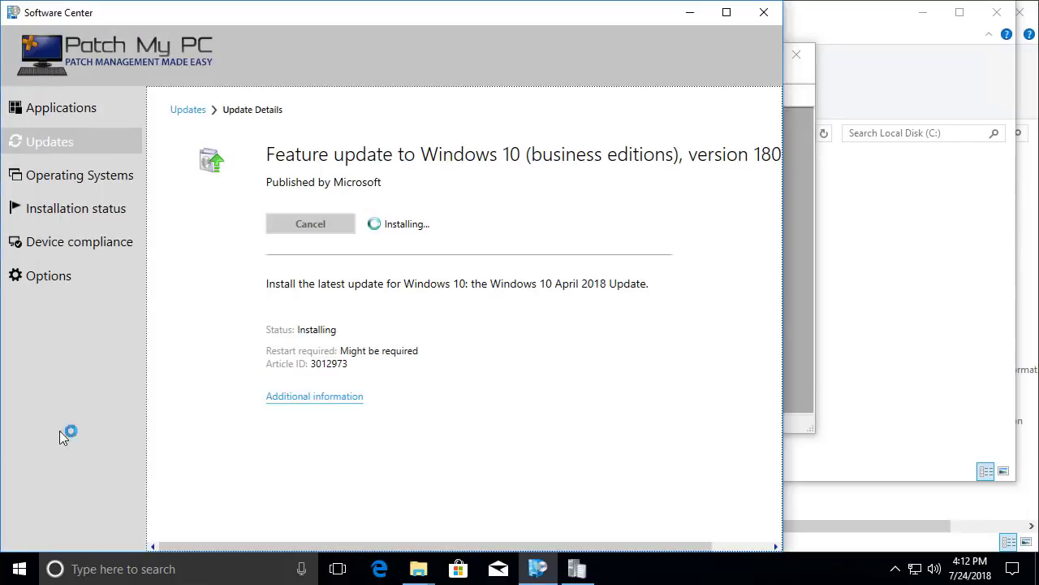
{"action": "left_click", "coordinate": [578, 568]}
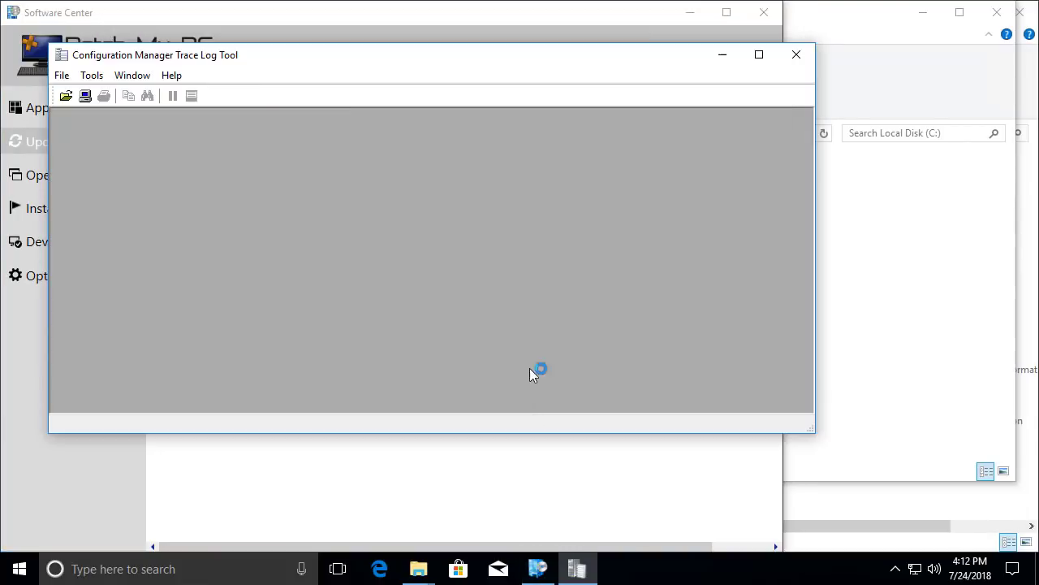
Open setupact.log from C:\$WINDOWS.~BT\Sources\Panther in the trace log tool and maximize the window.
{"action": "left_click", "coordinate": [66, 96]}
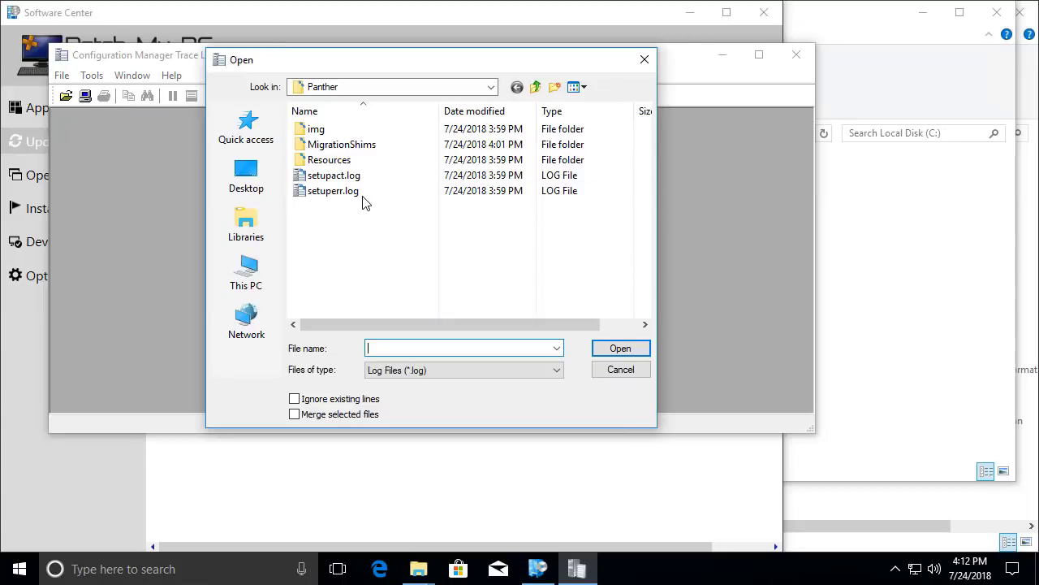
{"action": "left_click", "coordinate": [380, 91]}
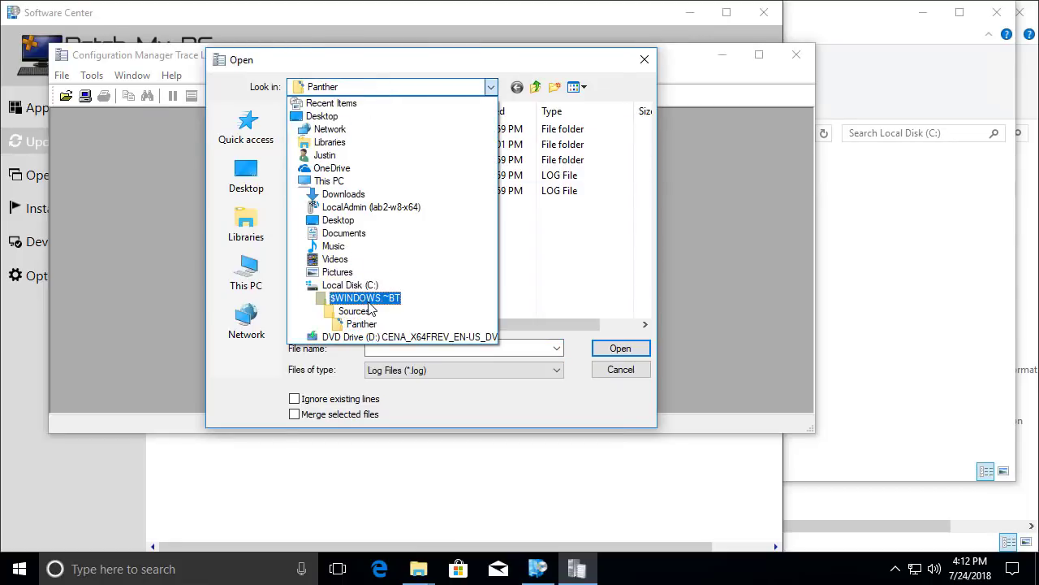
{"action": "left_click", "coordinate": [362, 324]}
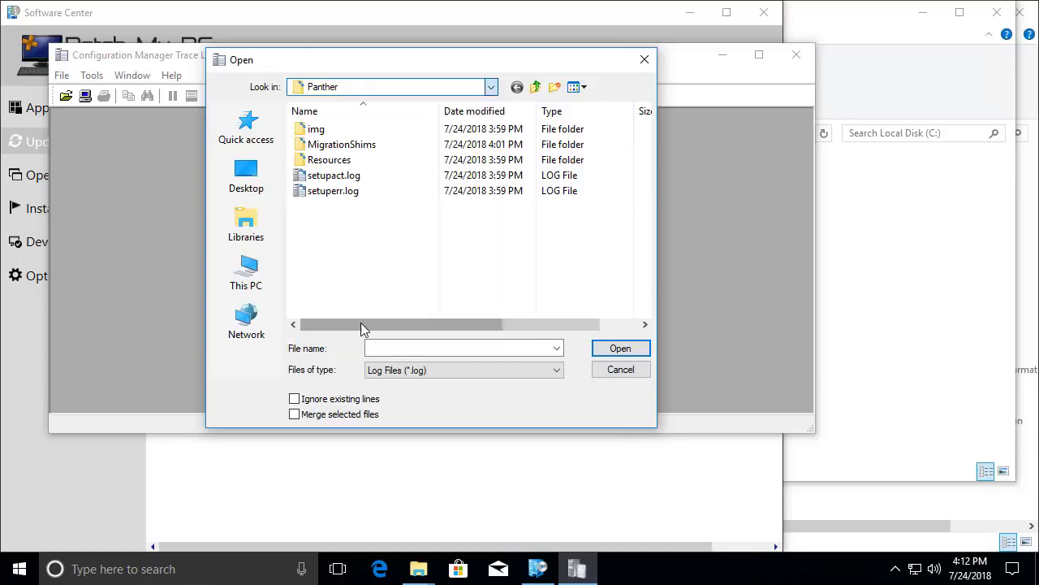
{"action": "left_click", "coordinate": [600, 324]}
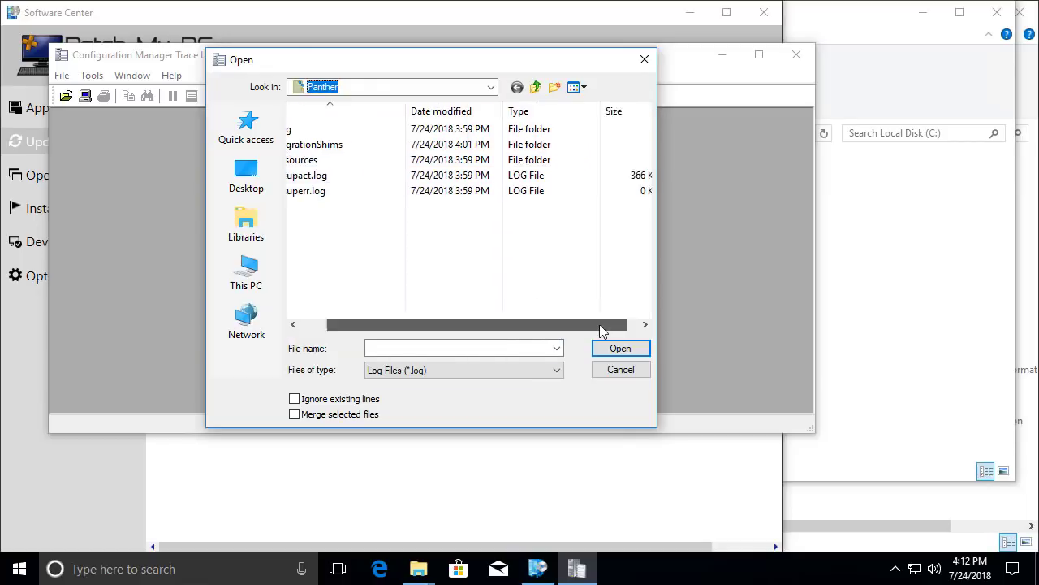
{"action": "left_click_drag", "start_coordinate": [599, 325], "coordinate": [554, 325]}
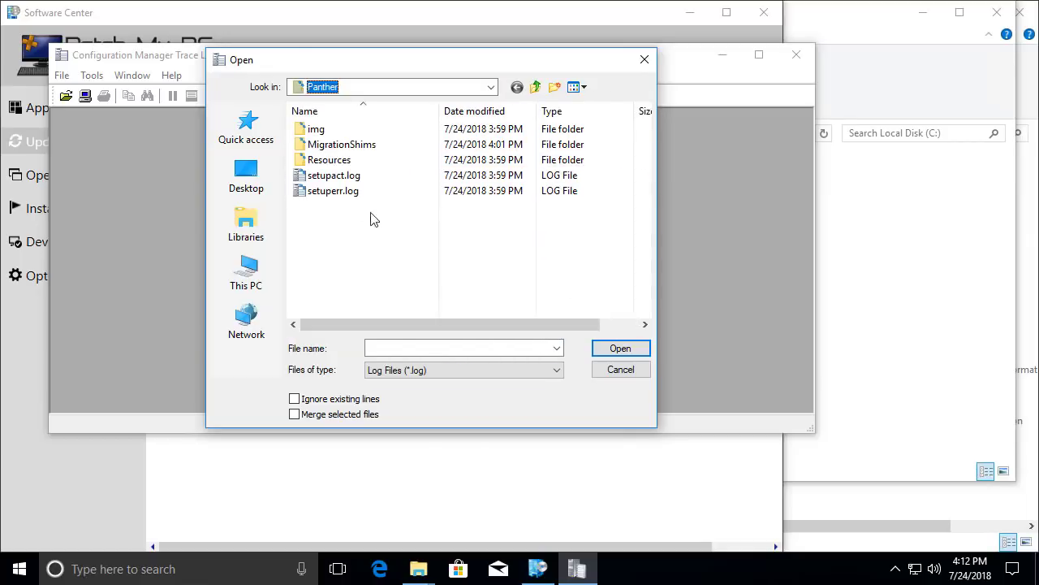
{"action": "double_click", "coordinate": [339, 181]}
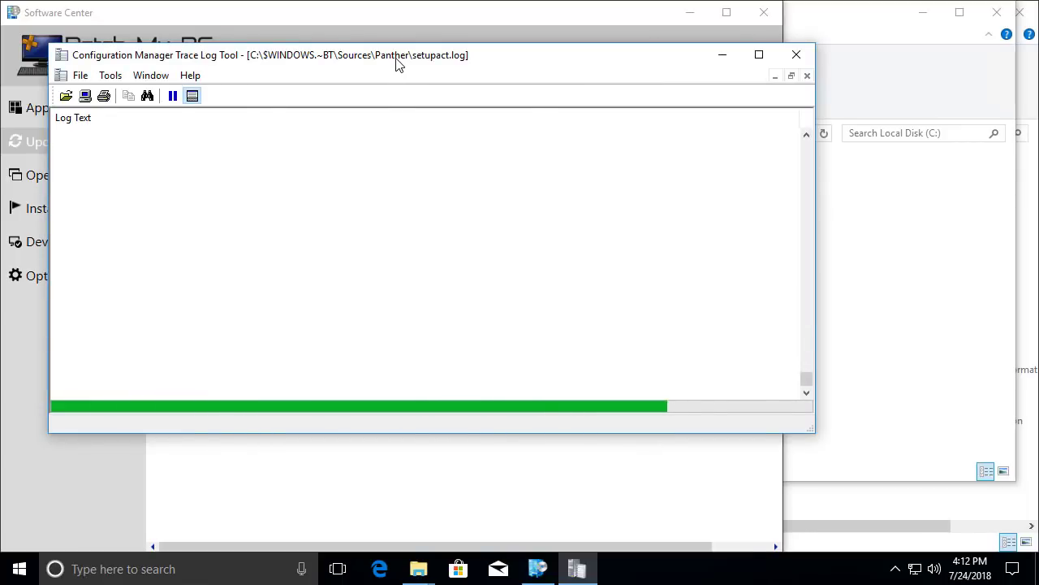
{"action": "double_click", "coordinate": [398, 55]}
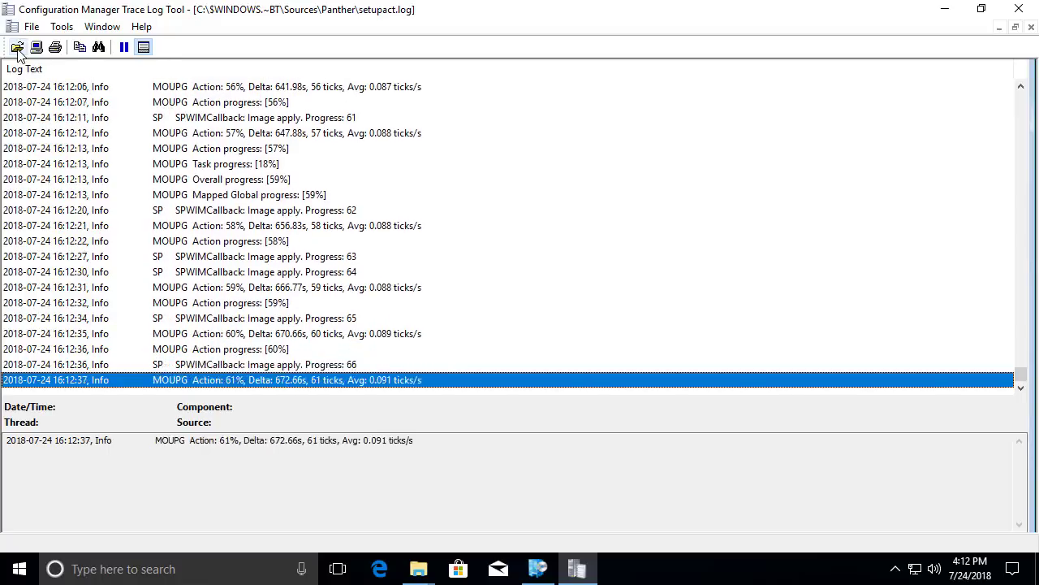
View the Panther folder's path and log files in the Open dialog, then dismiss it without opening another log.
{"action": "left_click", "coordinate": [16, 47]}
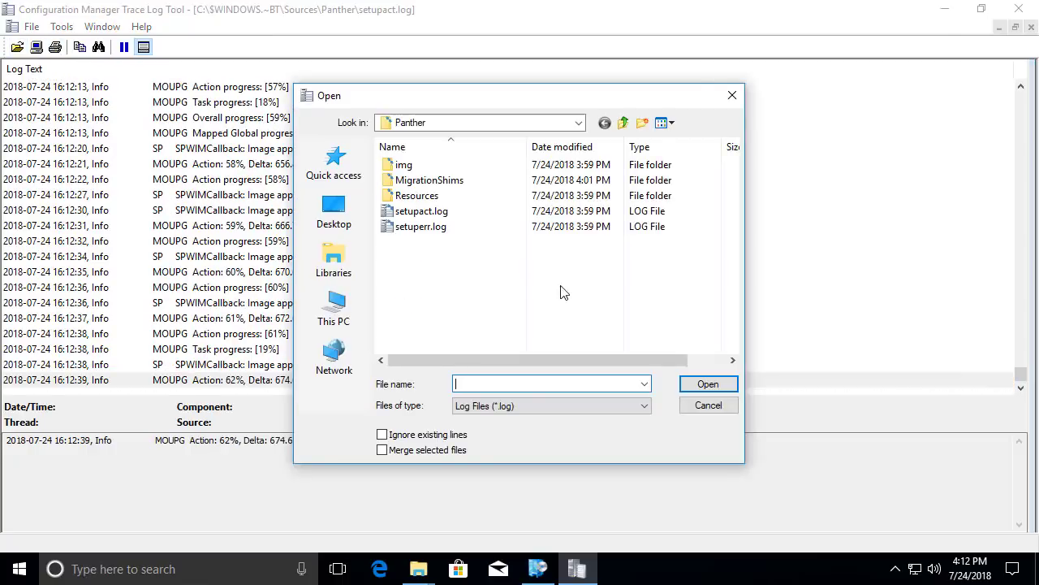
{"action": "left_click", "coordinate": [510, 124]}
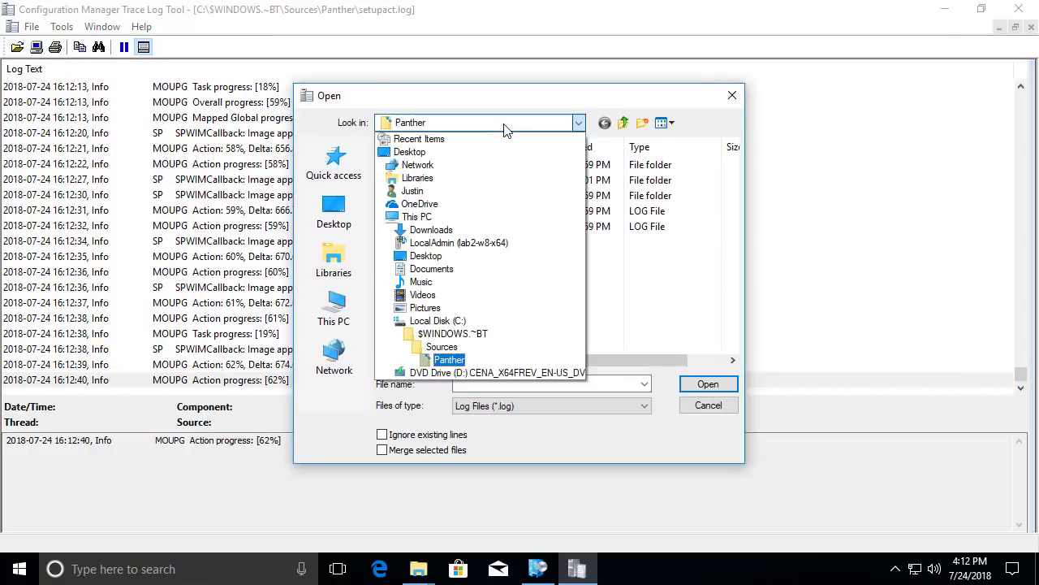
{"action": "left_click", "coordinate": [625, 262]}
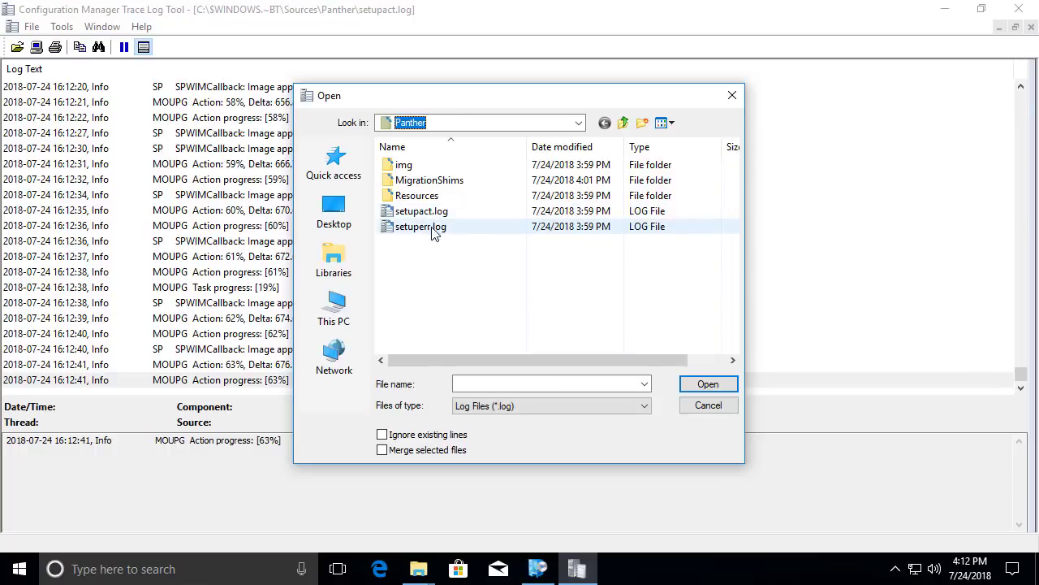
{"action": "left_click", "coordinate": [732, 96]}
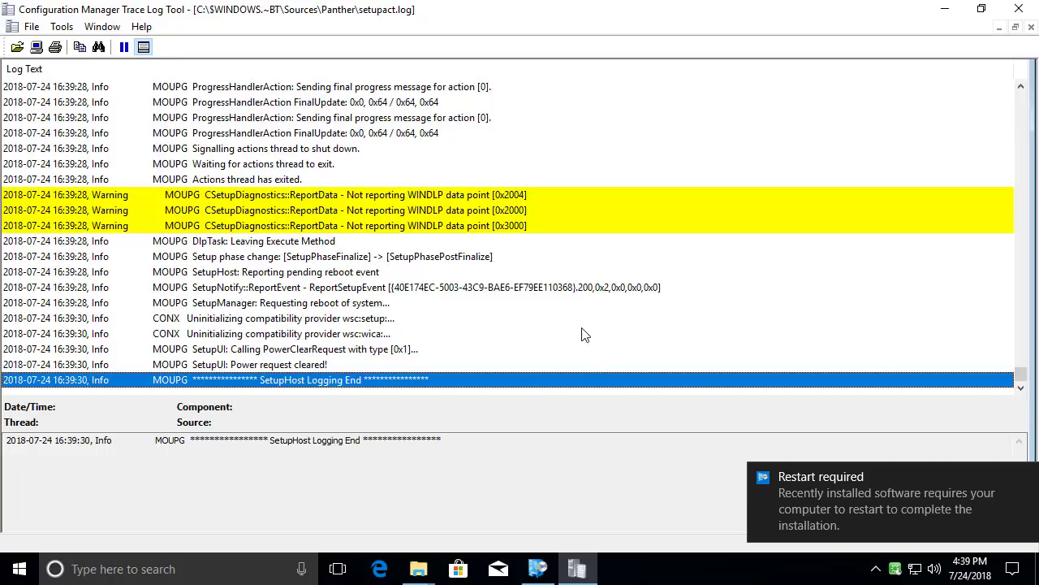
Restart the computer from the Windows 10 version 1803 feature update's details in Software Center and confirm the restart.
{"action": "left_click", "coordinate": [541, 570]}
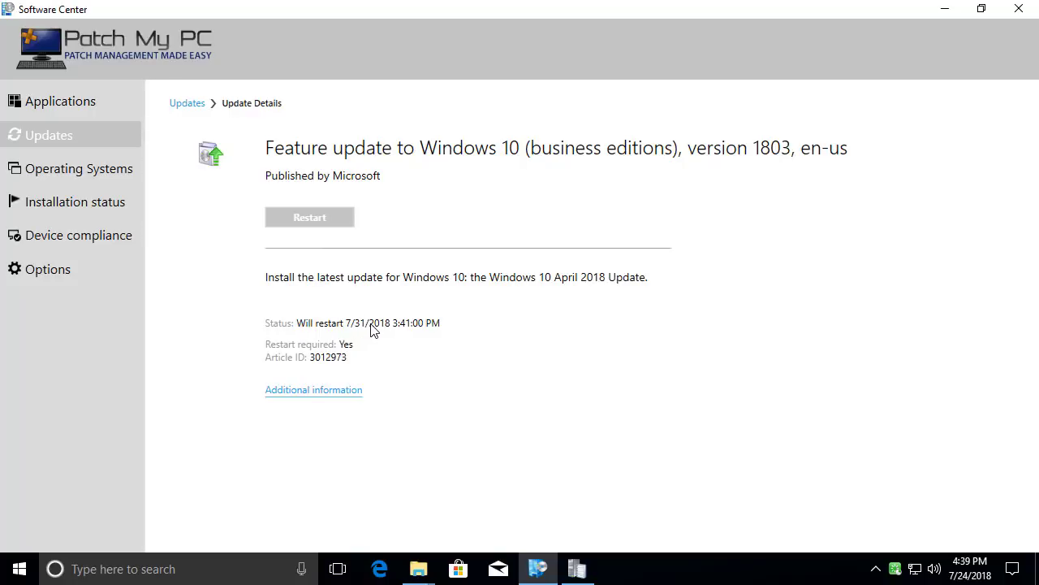
{"action": "left_click", "coordinate": [316, 218]}
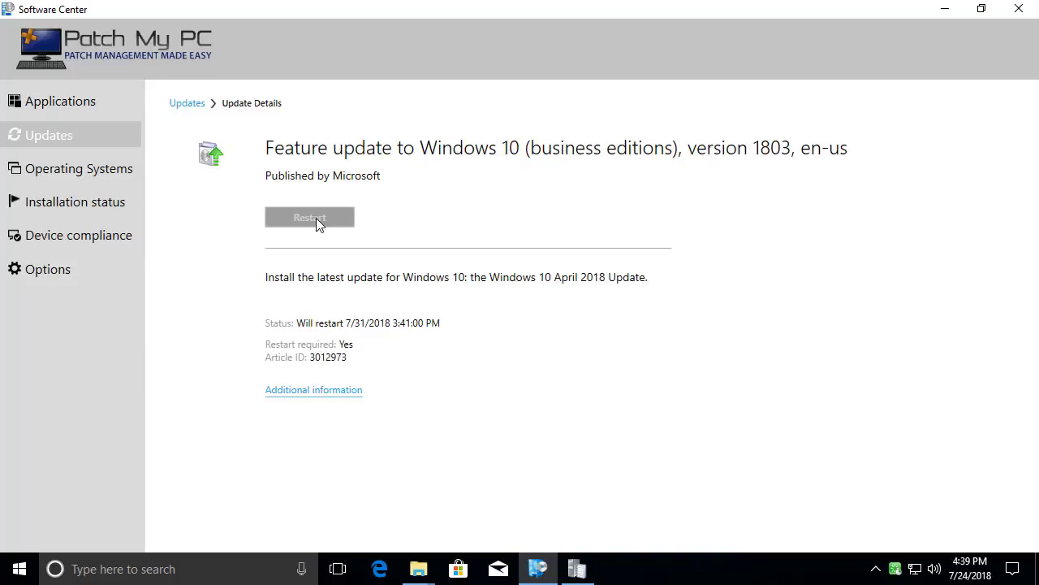
{"action": "left_click", "coordinate": [613, 359]}
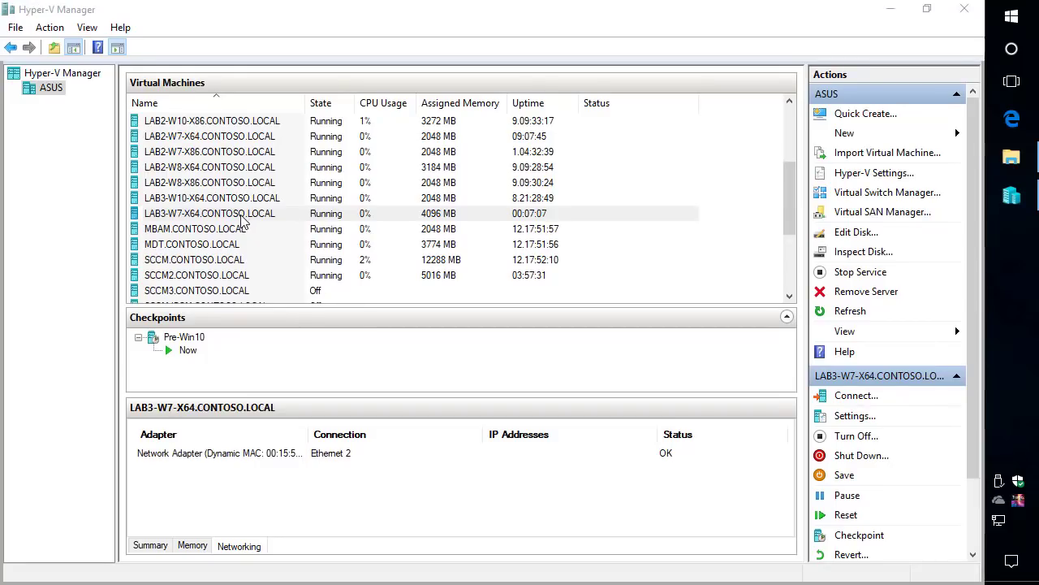
Sign in to the LAB1-WIN101703.CONTOSO.LOCAL virtual machine by entering the account password.
{"action": "left_click", "coordinate": [217, 200]}
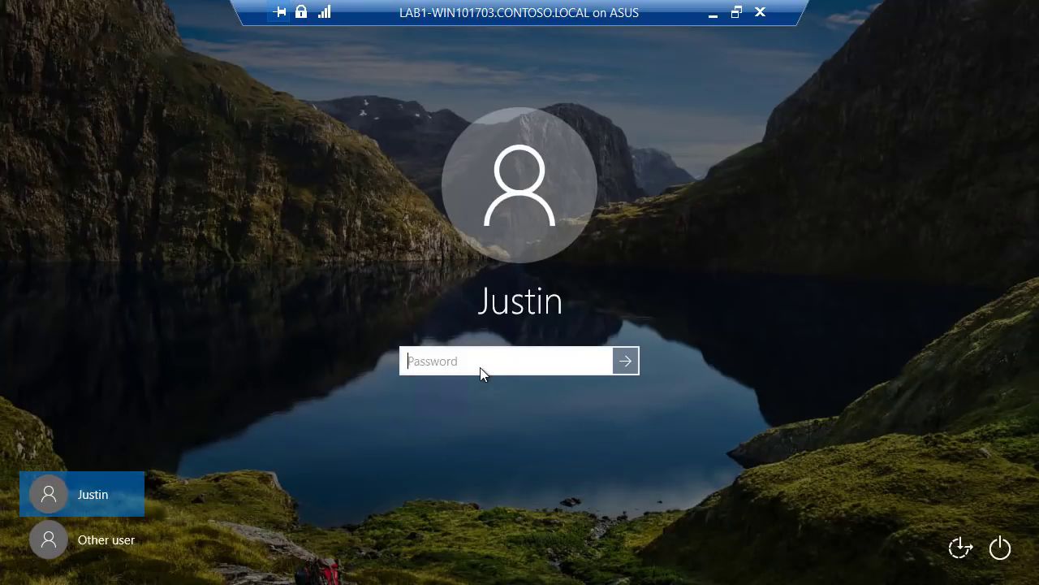
{"action": "type", "text": "******"}
{"action": "key", "text": "Return"}
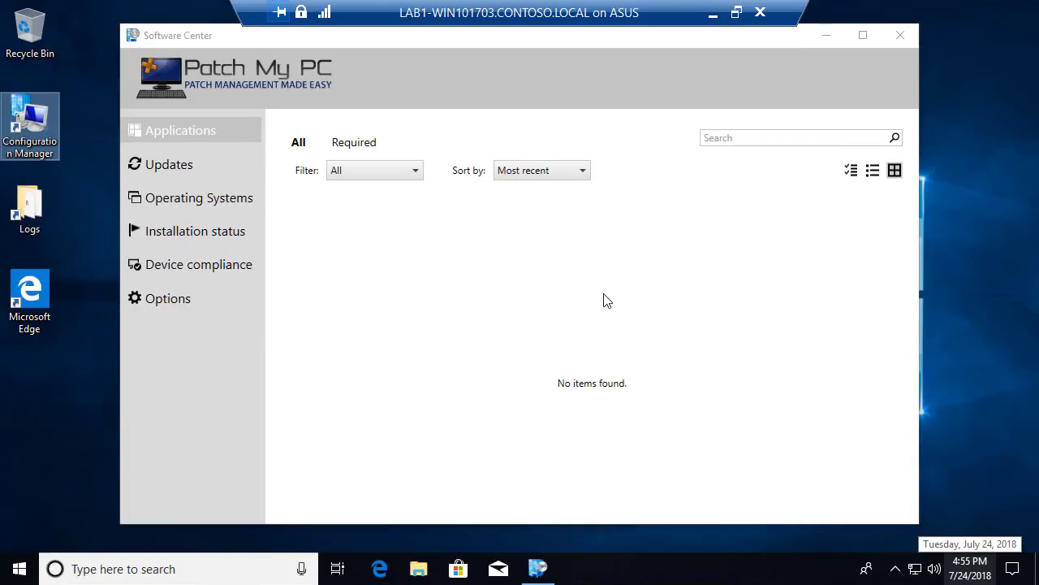
Examine the available updates in Software Center, narrowing the Name column, then close Software Center.
{"action": "left_click", "coordinate": [184, 169]}
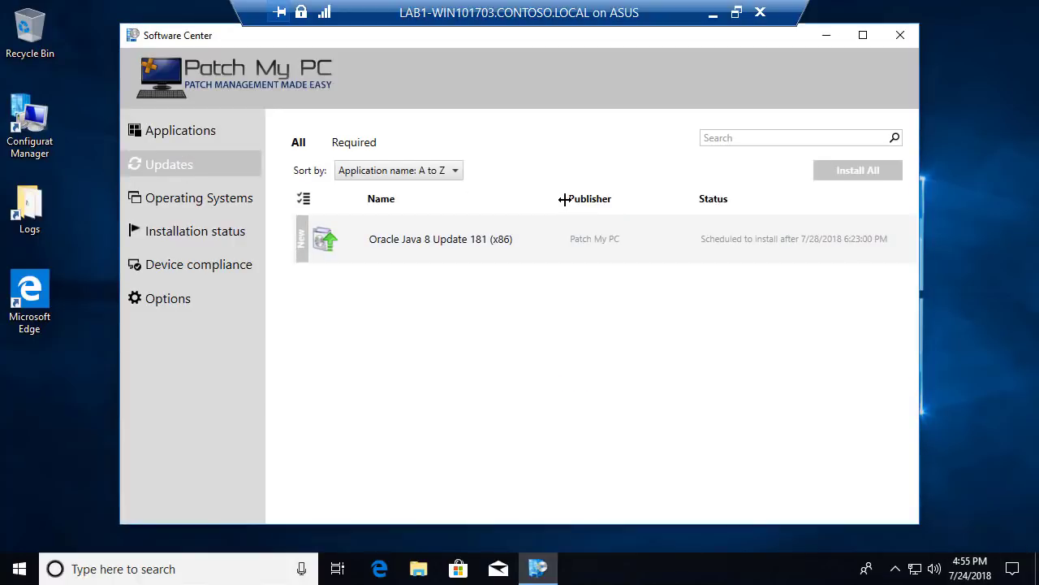
{"action": "left_click_drag", "start_coordinate": [563, 202], "coordinate": [548, 205]}
{"action": "left_click", "coordinate": [487, 241]}
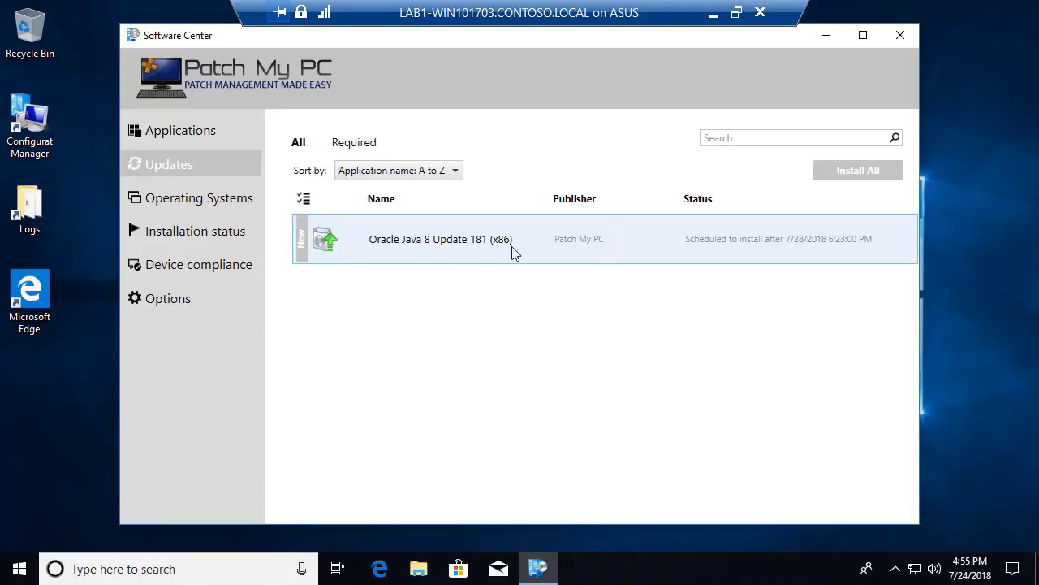
{"action": "left_click", "coordinate": [901, 35]}
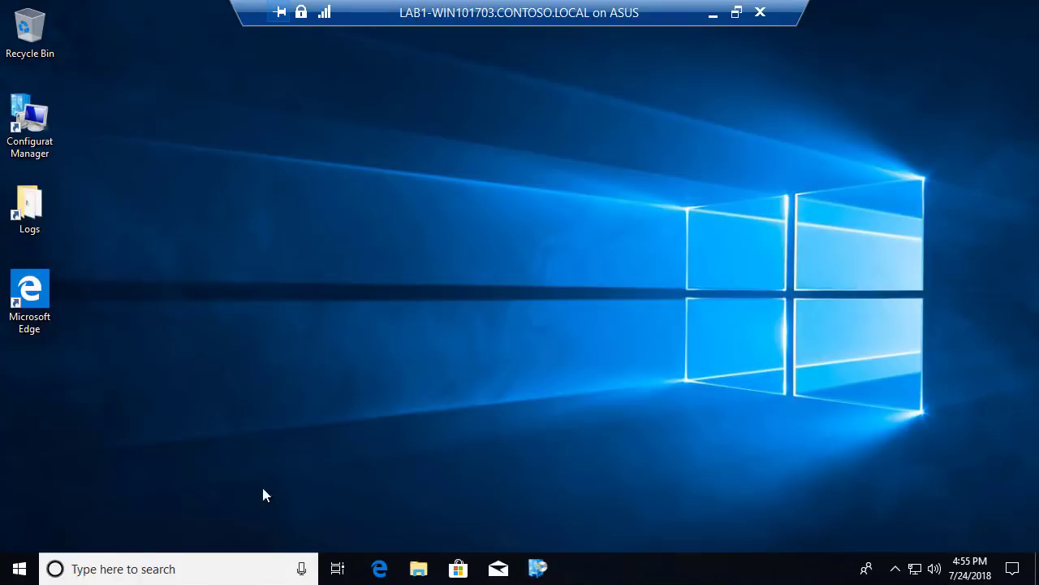
Check the installed Windows version and OS build with winver, then dismiss the About Windows dialog.
{"action": "left_click", "coordinate": [20, 568]}
{"action": "type", "text": "winver"}
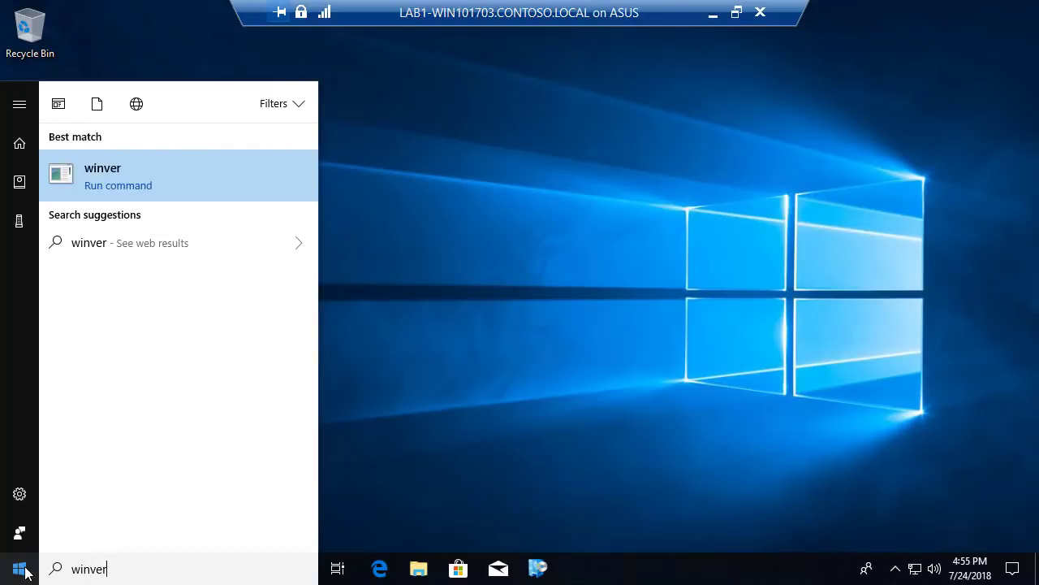
{"action": "key", "text": "Return"}
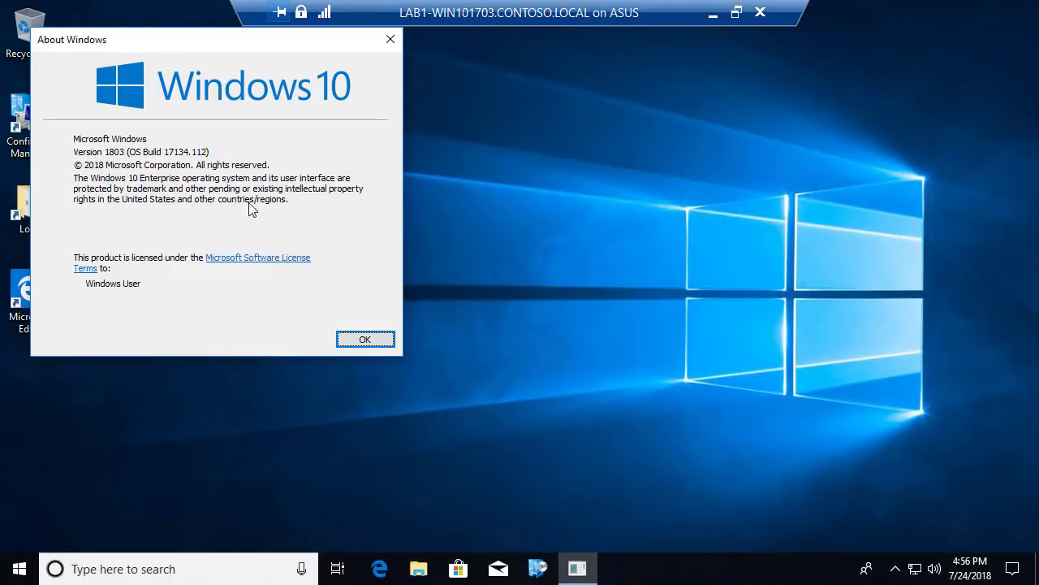
{"action": "left_click", "coordinate": [364, 344]}
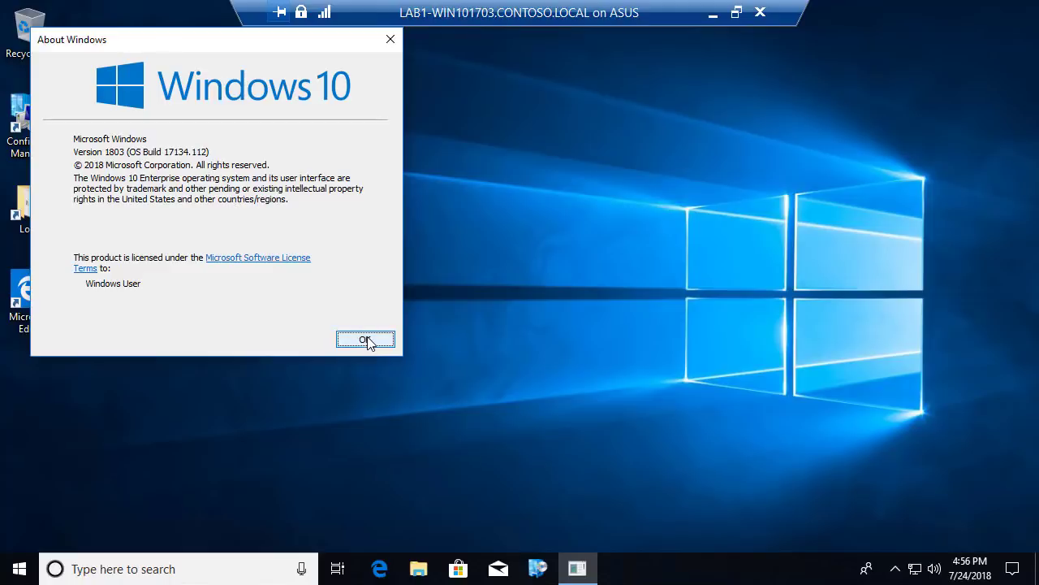
Minimize the LAB1-WIN101703 session and show the LAB3-W7-X64.CONTOSO.LOCAL virtual machine in full screen mode.
{"action": "left_click", "coordinate": [713, 12]}
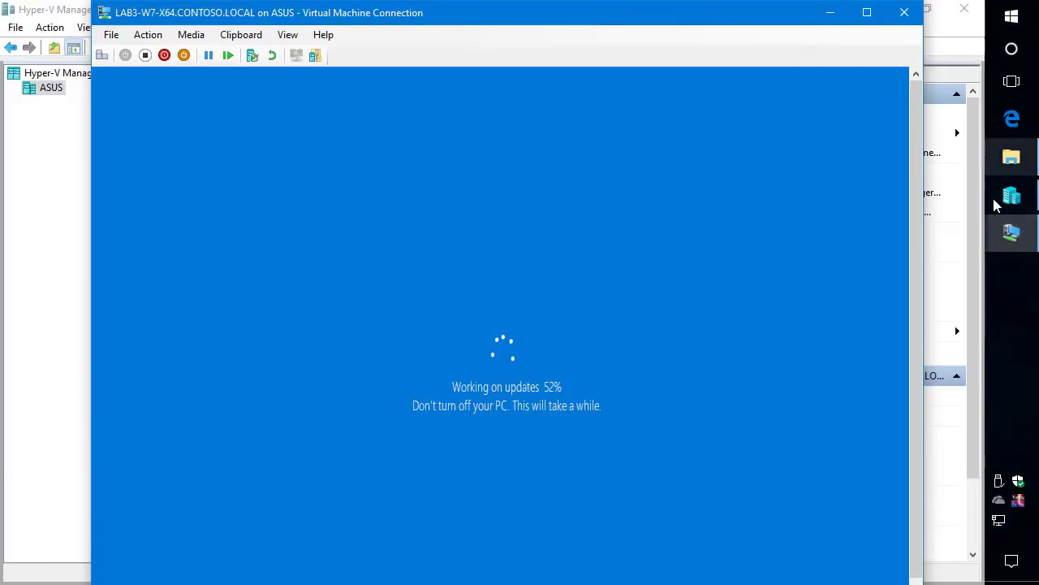
{"action": "left_click", "coordinate": [288, 35]}
{"action": "left_click", "coordinate": [286, 51]}
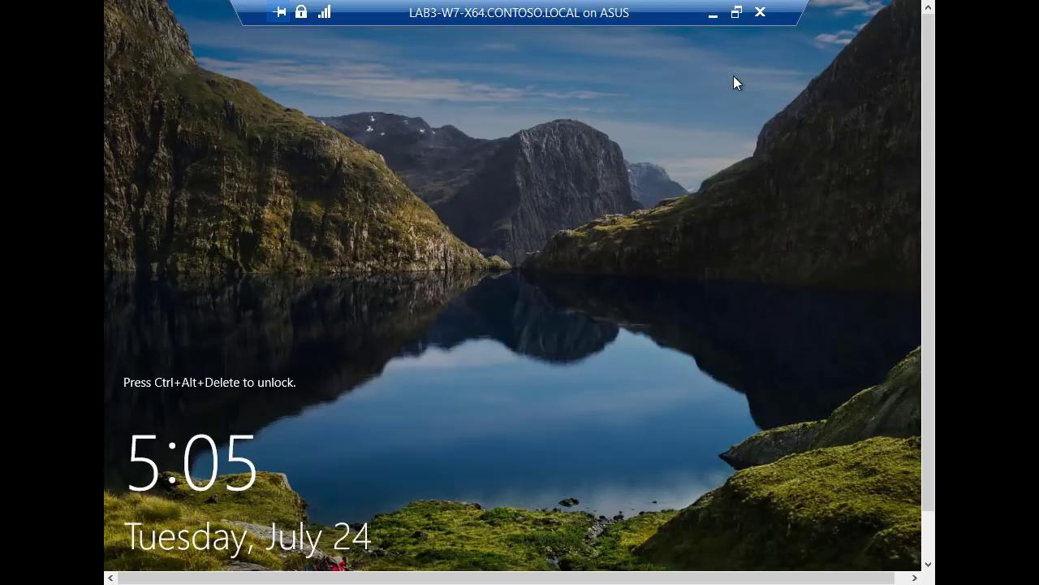
Sign in to the LAB3-W7-X64.CONTOSO.LOCAL virtual machine by entering the account password.
{"action": "key", "text": "ctrl+alt+End"}
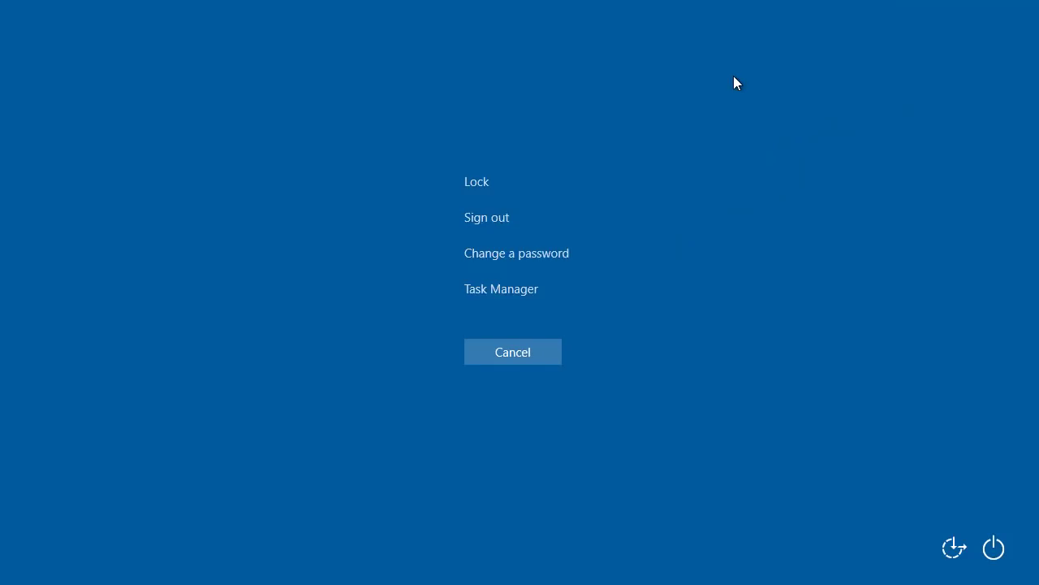
{"action": "left_click", "coordinate": [520, 360]}
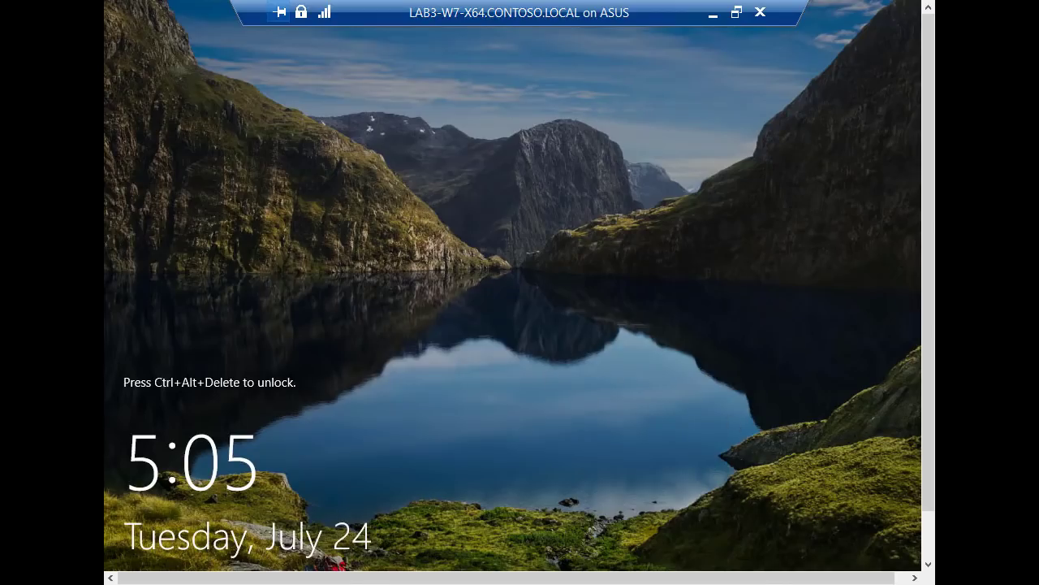
{"action": "key", "text": "ctrl+alt+End"}
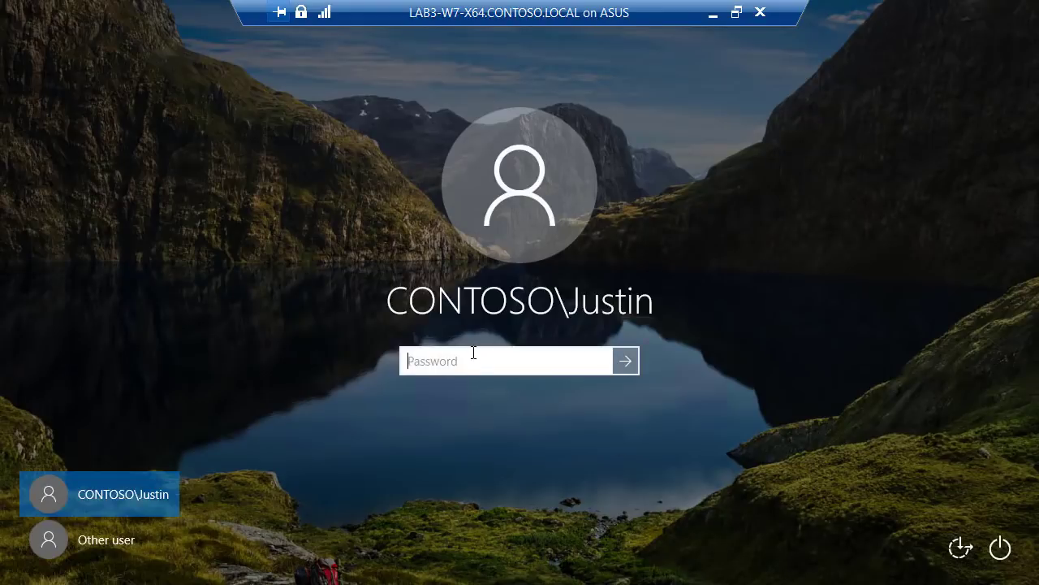
{"action": "type", "text": "••••••••••••"}
{"action": "key", "text": "Return"}
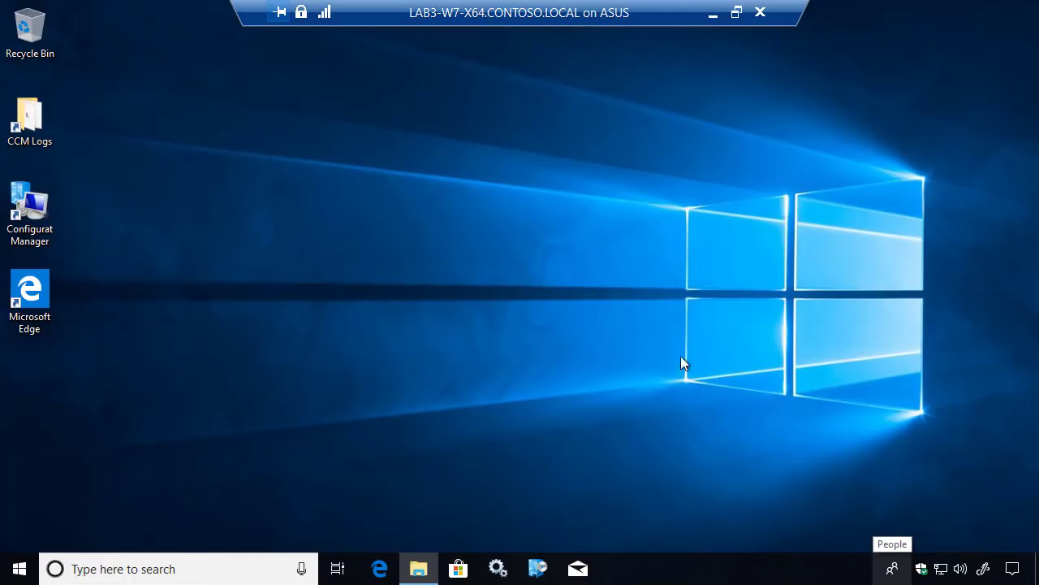
Check the status of the Windows 10 x64 1803 Upgrade under Operating Systems in Software Center, then close Software Center.
{"action": "left_click", "coordinate": [539, 569]}
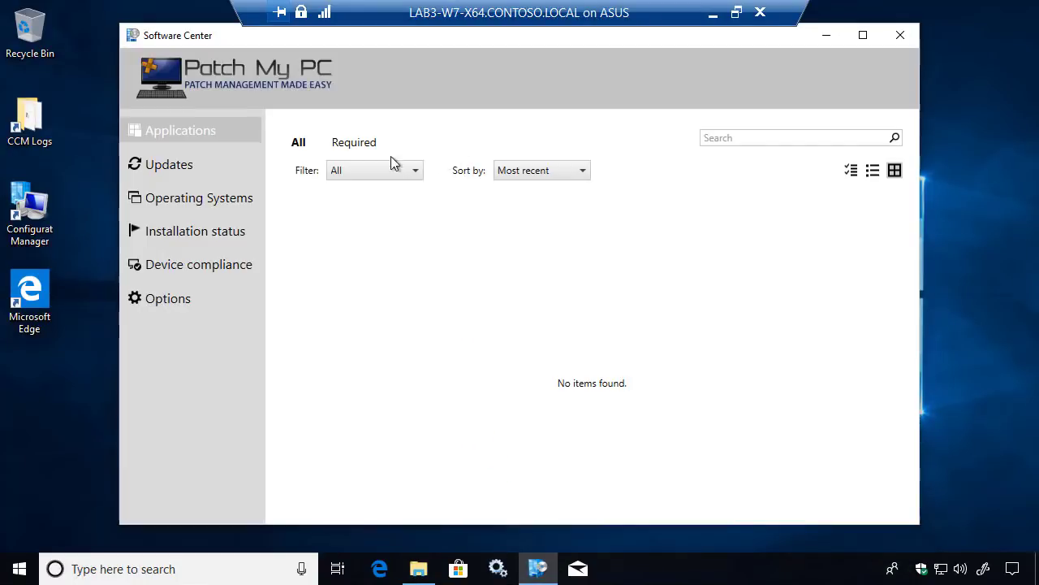
{"action": "left_click", "coordinate": [183, 200]}
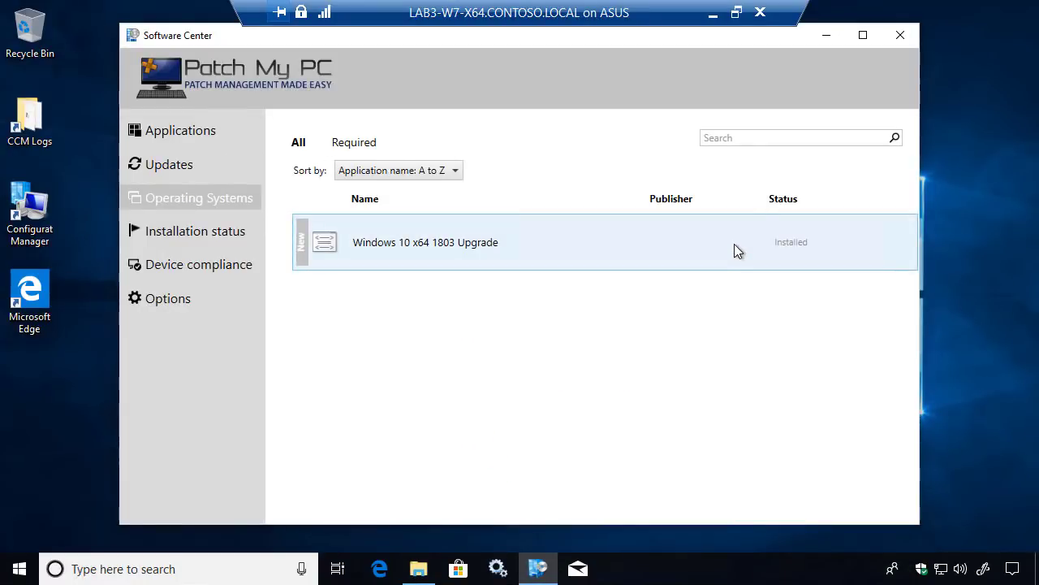
{"action": "left_click", "coordinate": [902, 34]}
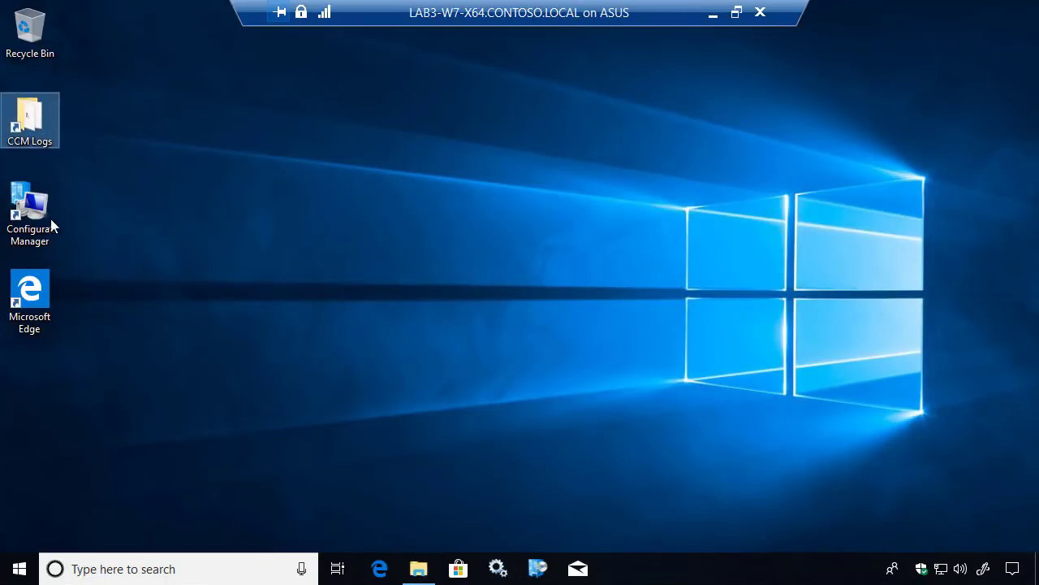
Open the CCM Logs folder from the desktop shortcut.
{"action": "left_click_drag", "start_coordinate": [101, 341], "coordinate": [1, 92]}
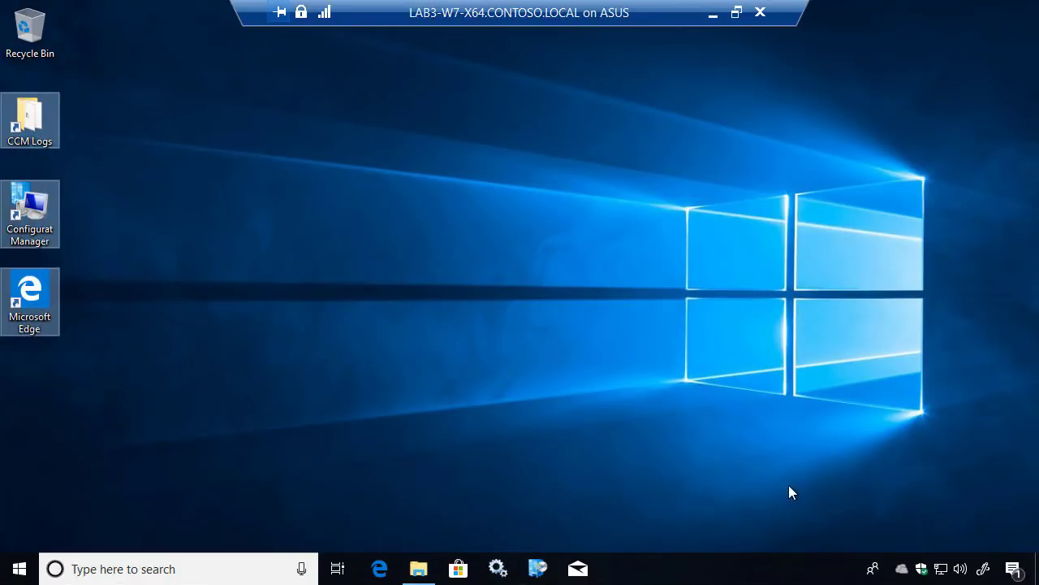
{"action": "double_click", "coordinate": [35, 129]}
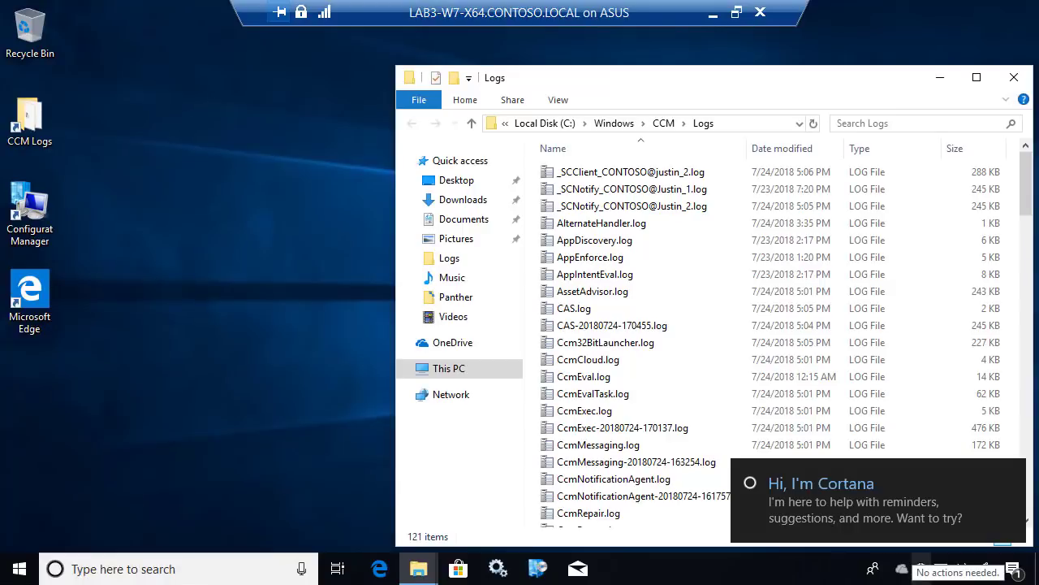